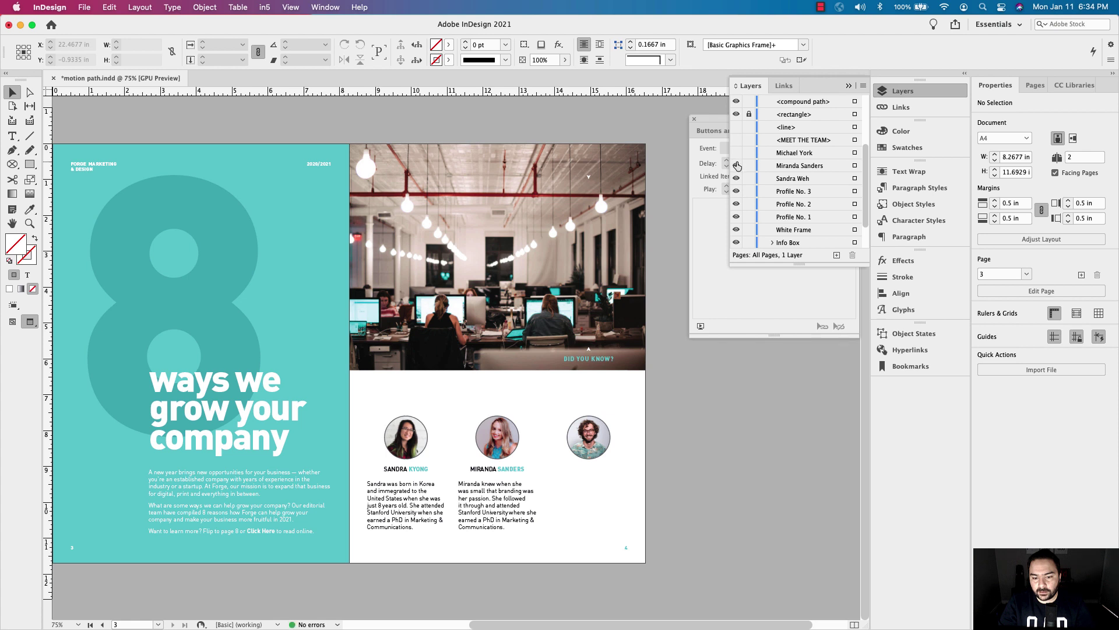
Hide the remaining visible team bios, Profile No. 1 to 3 and the White Frame so that the info box is uncovered.
click(736, 178)
click(736, 191)
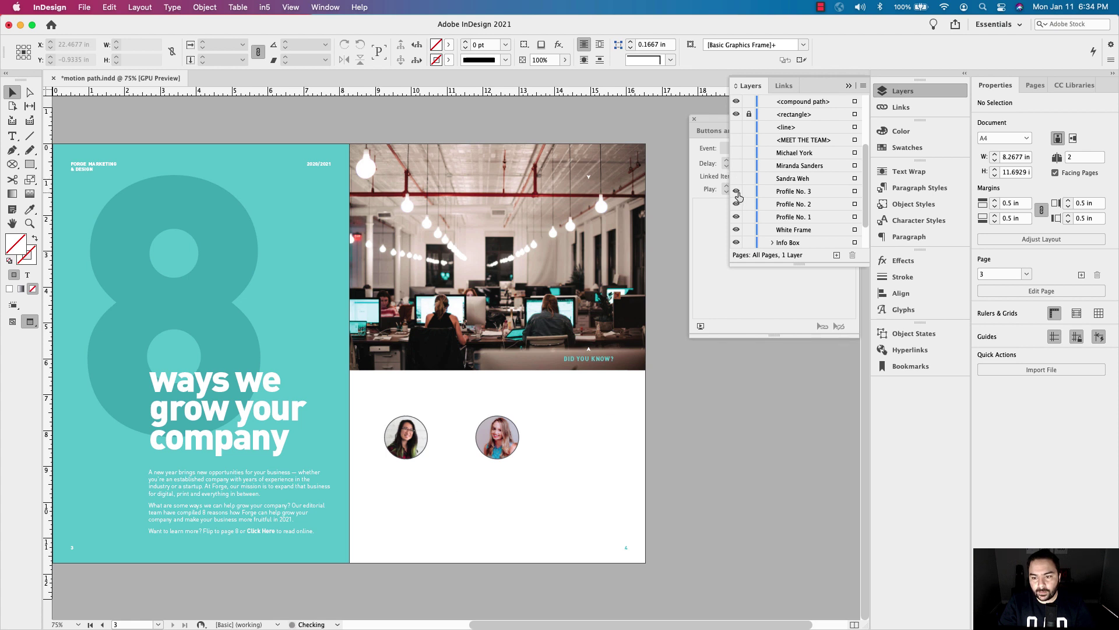
click(737, 204)
click(736, 217)
click(736, 230)
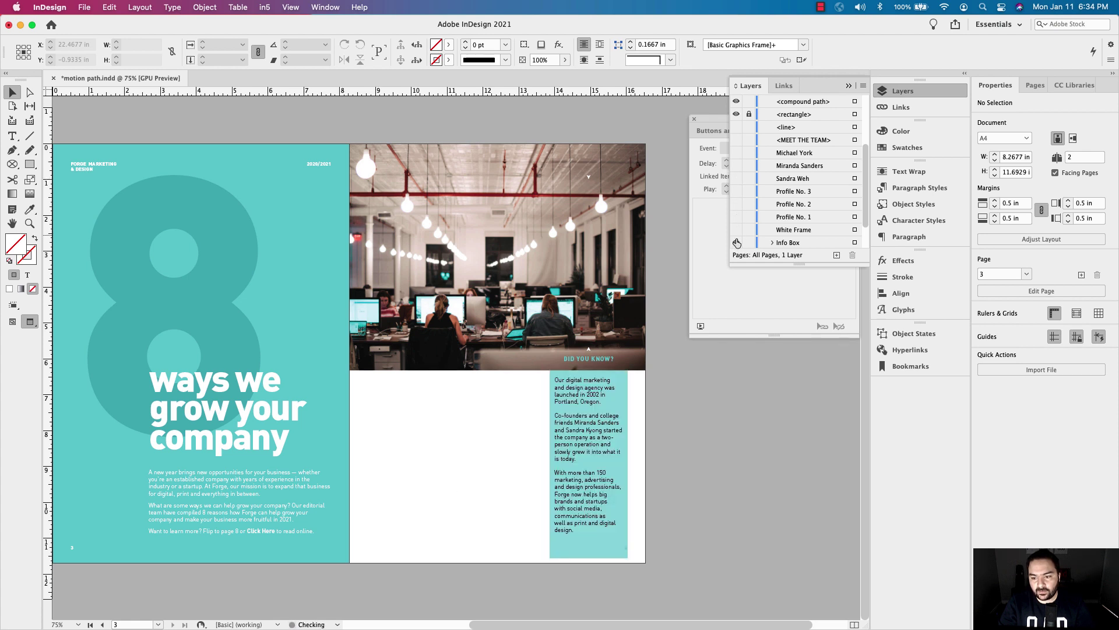
Examine the "DID YOU KNOW?" title group on the photo and its position above the info box.
scroll(627, 454, up, 3)
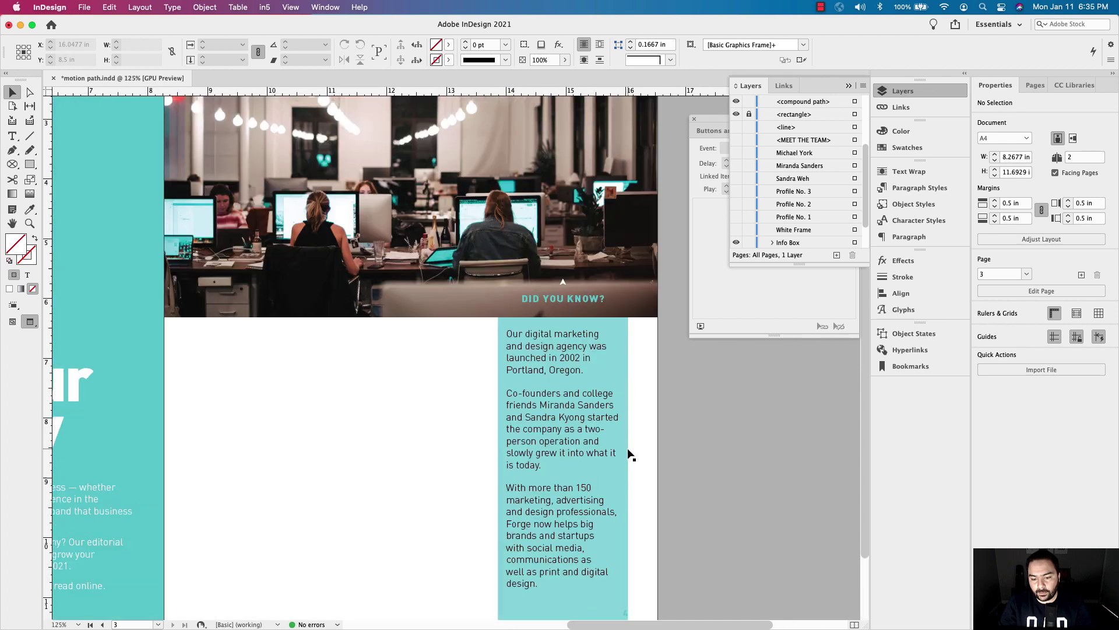
scroll(623, 408, right, 3)
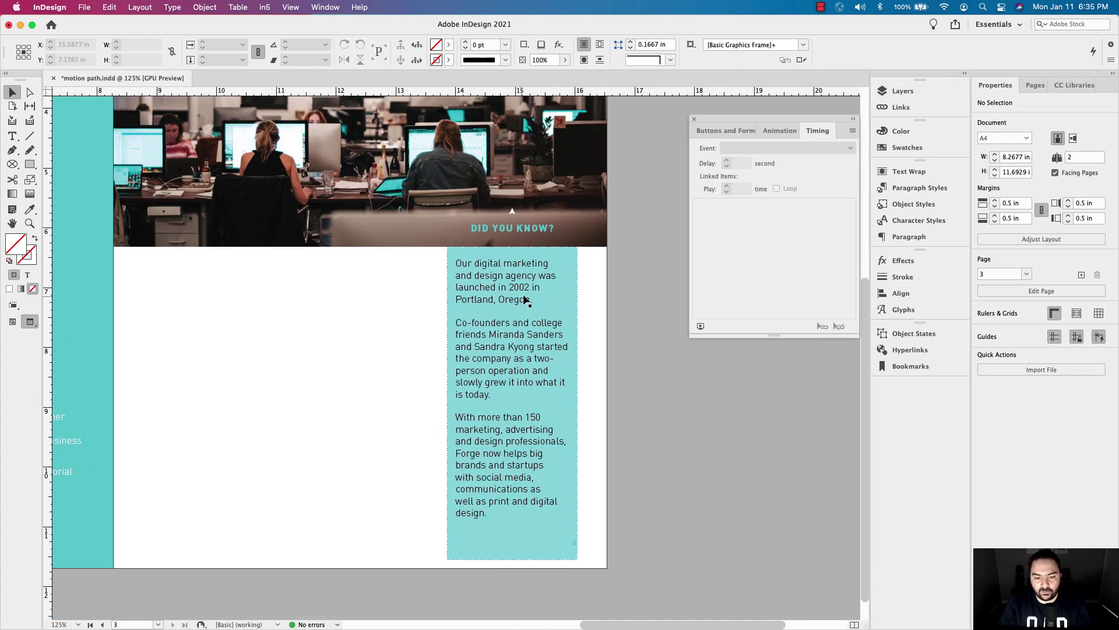
scroll(521, 295, up, 2)
click(509, 281)
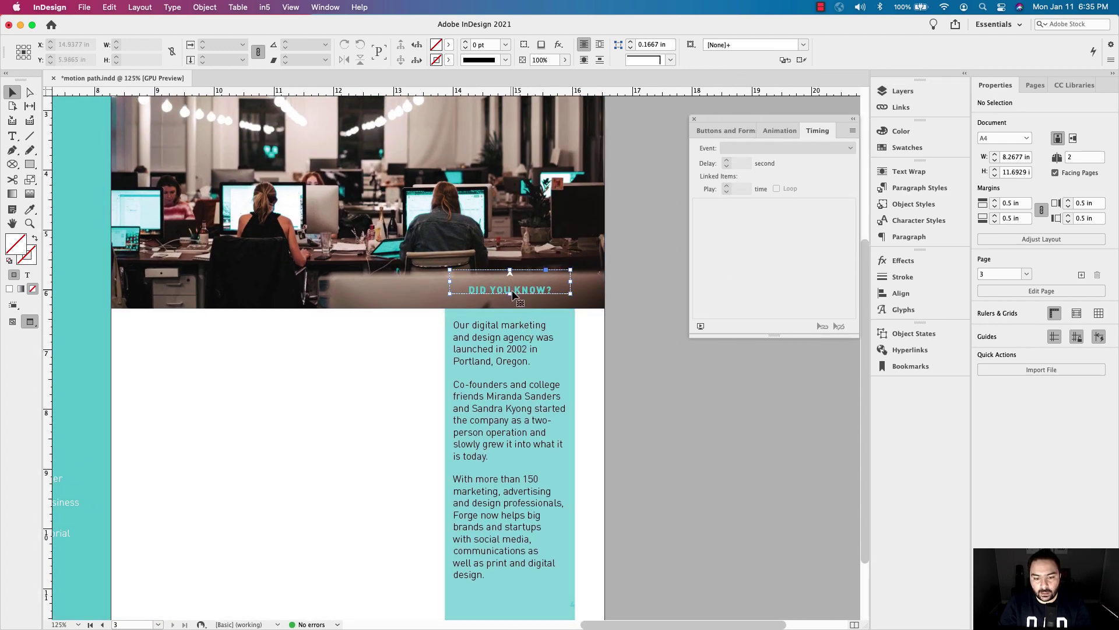
scroll(519, 303, up, 2)
scroll(519, 303, left, 1)
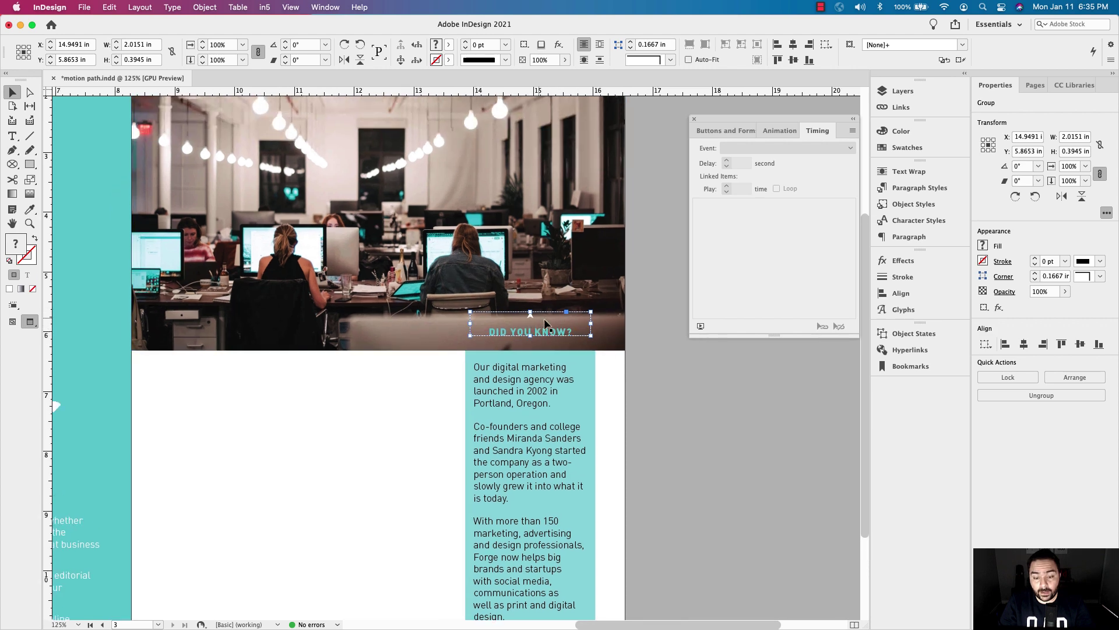
click(632, 342)
scroll(592, 319, left, 2)
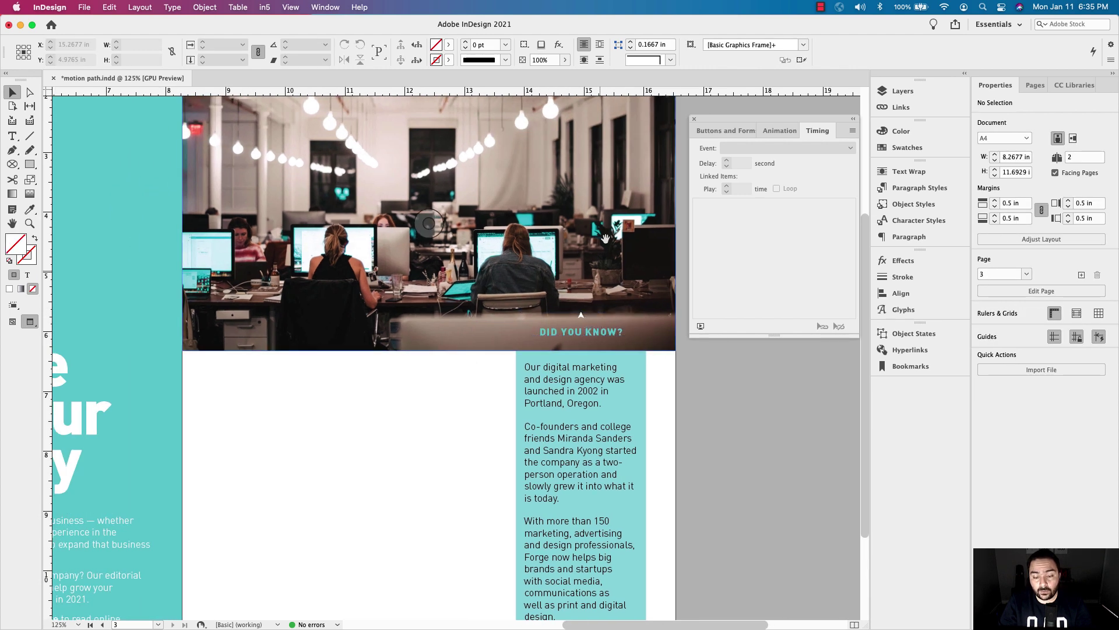
scroll(583, 138, up, 4)
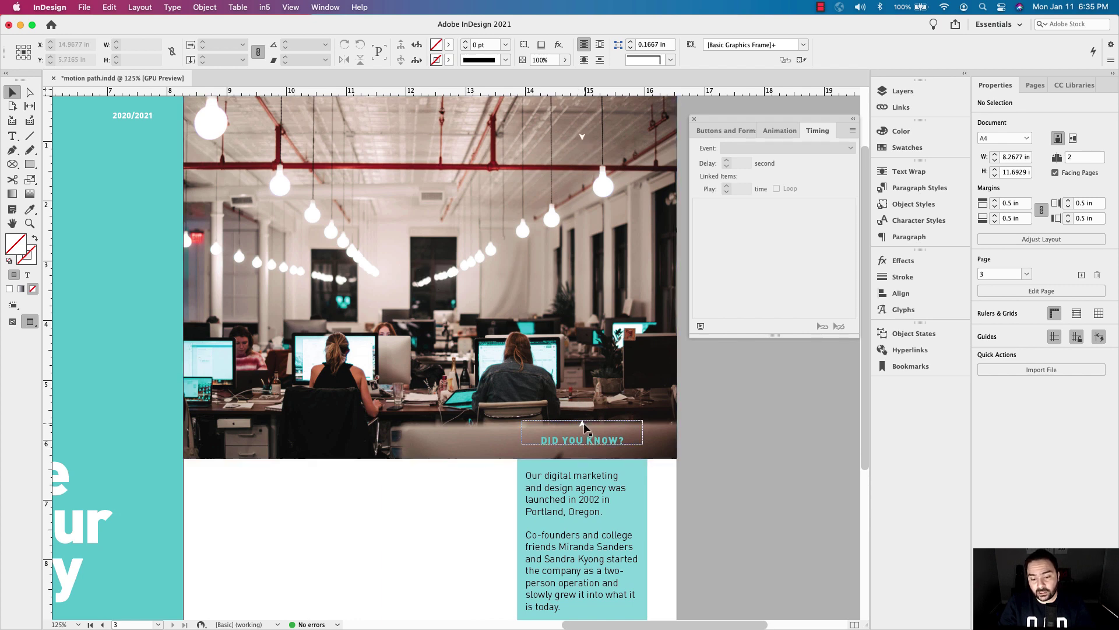
click(585, 429)
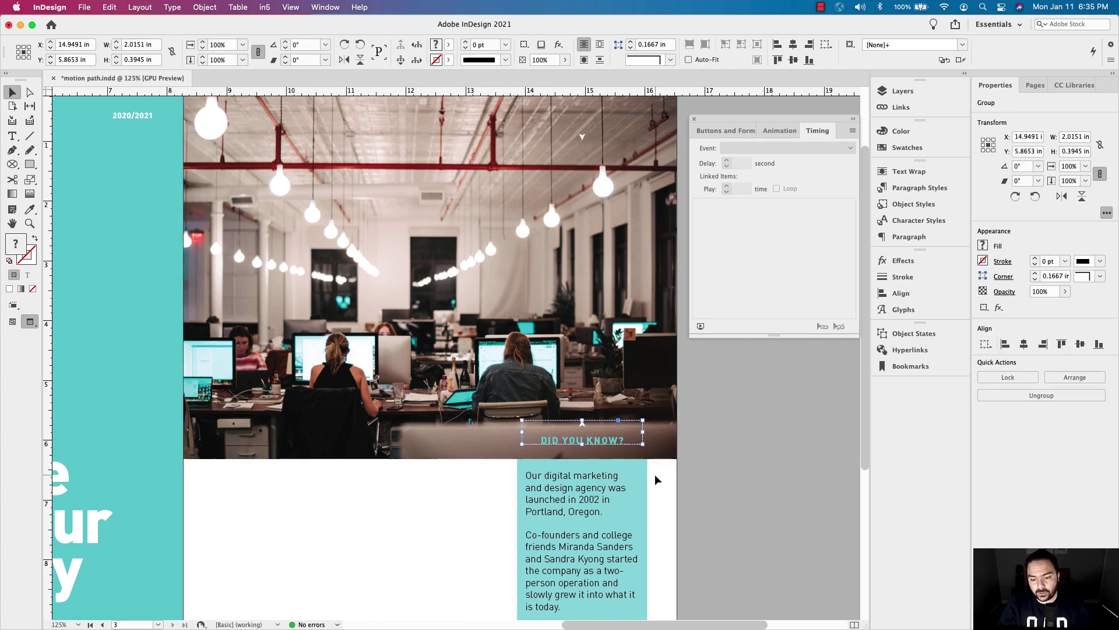
drag(714, 497, 665, 302)
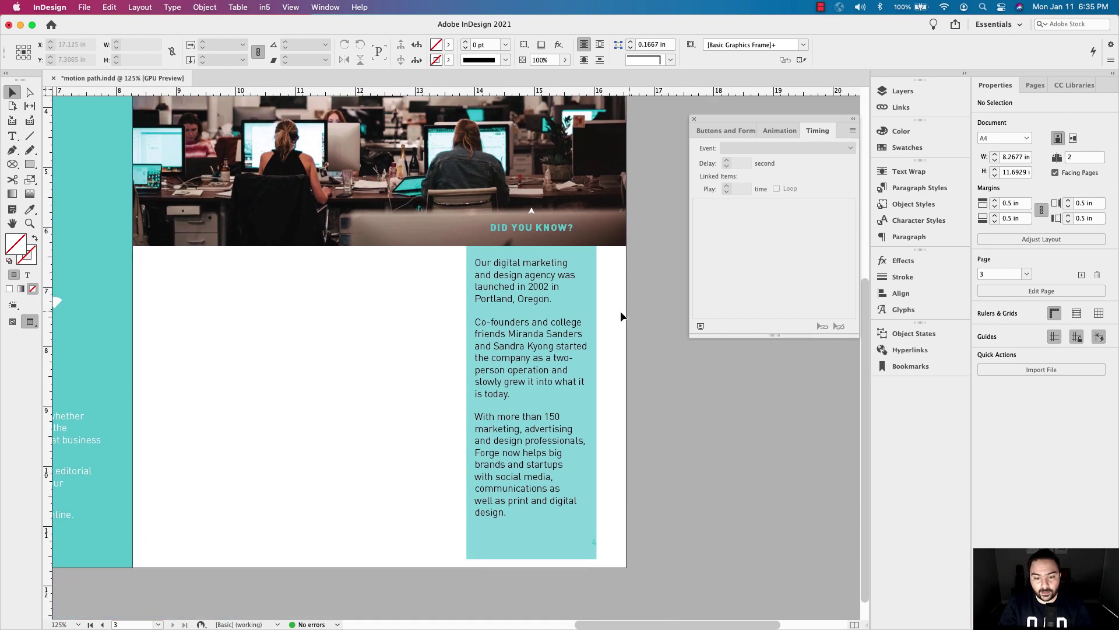
Examine the parts of the info box group below the photo: its text frame and its turquoise background frame.
click(558, 293)
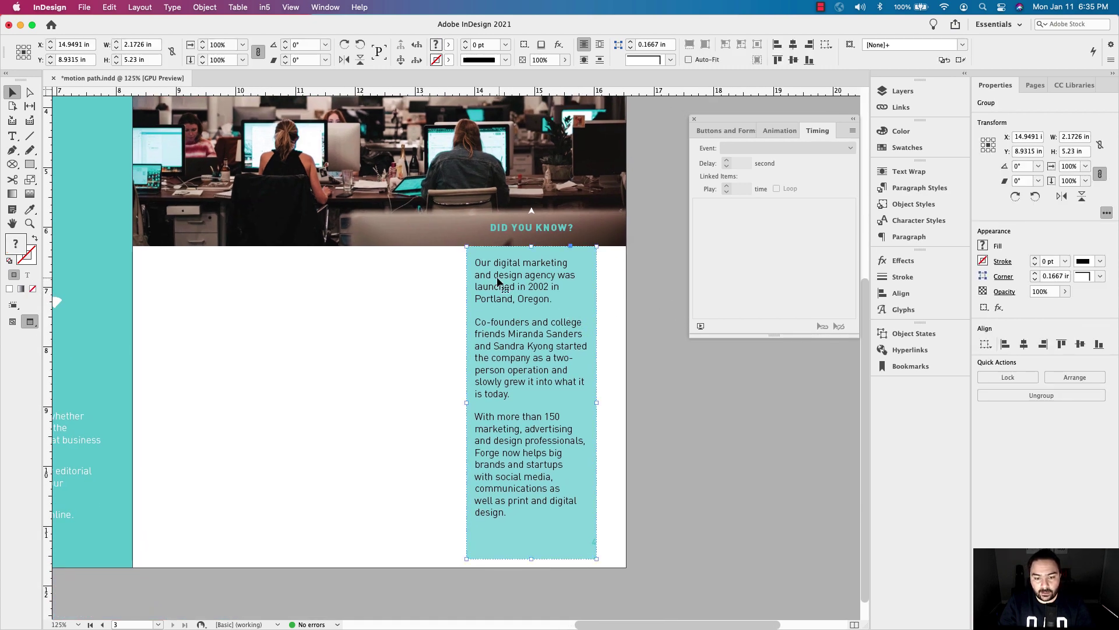
double_click(519, 287)
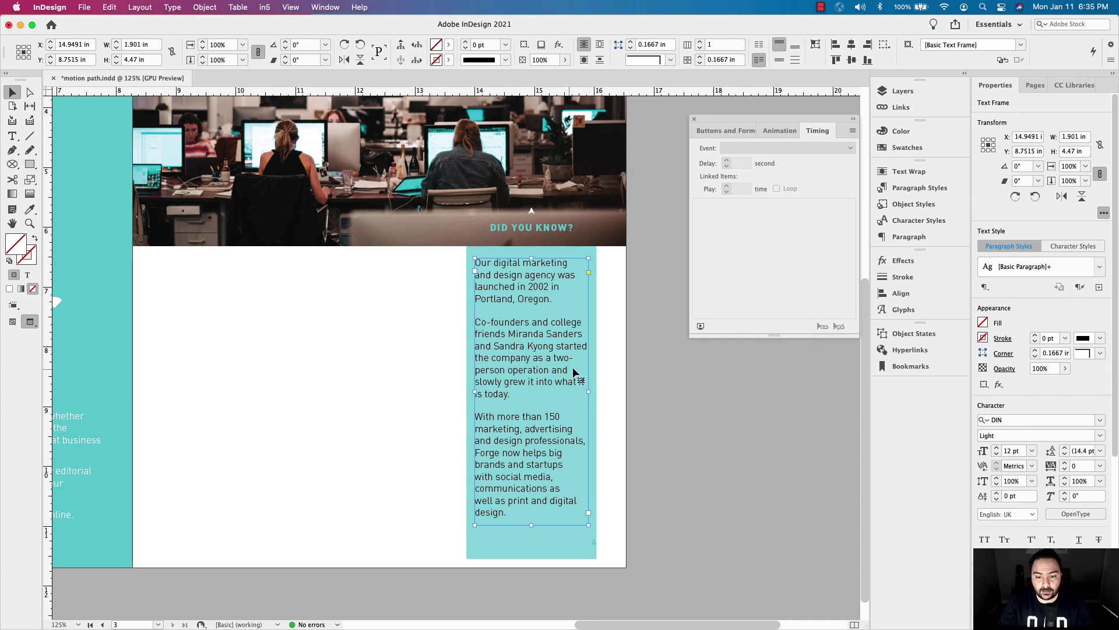
click(599, 350)
click(593, 348)
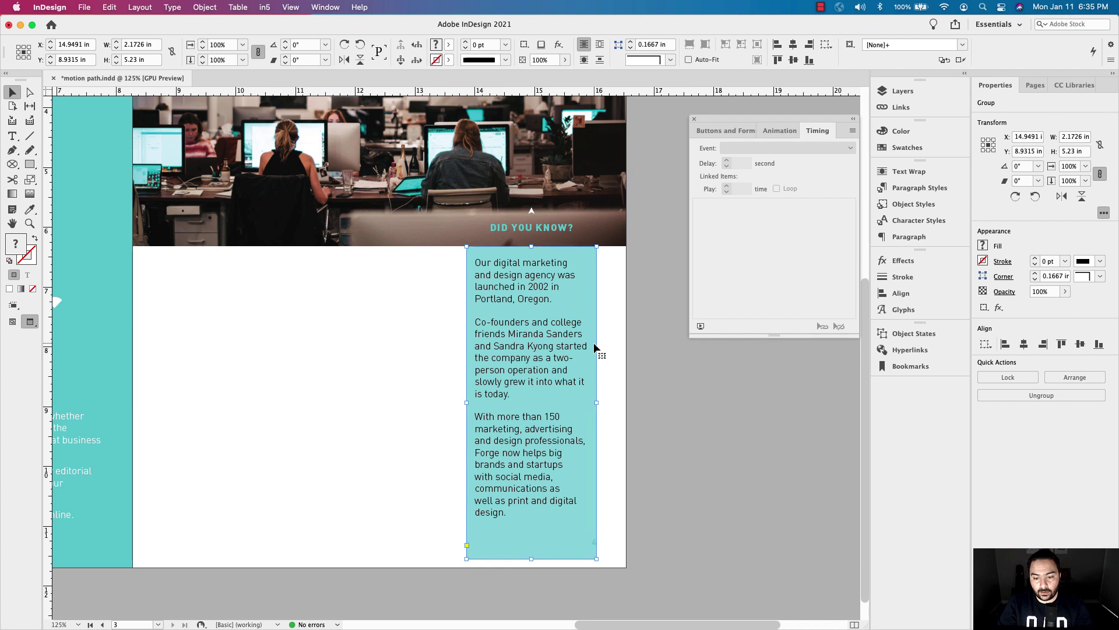
double_click(595, 348)
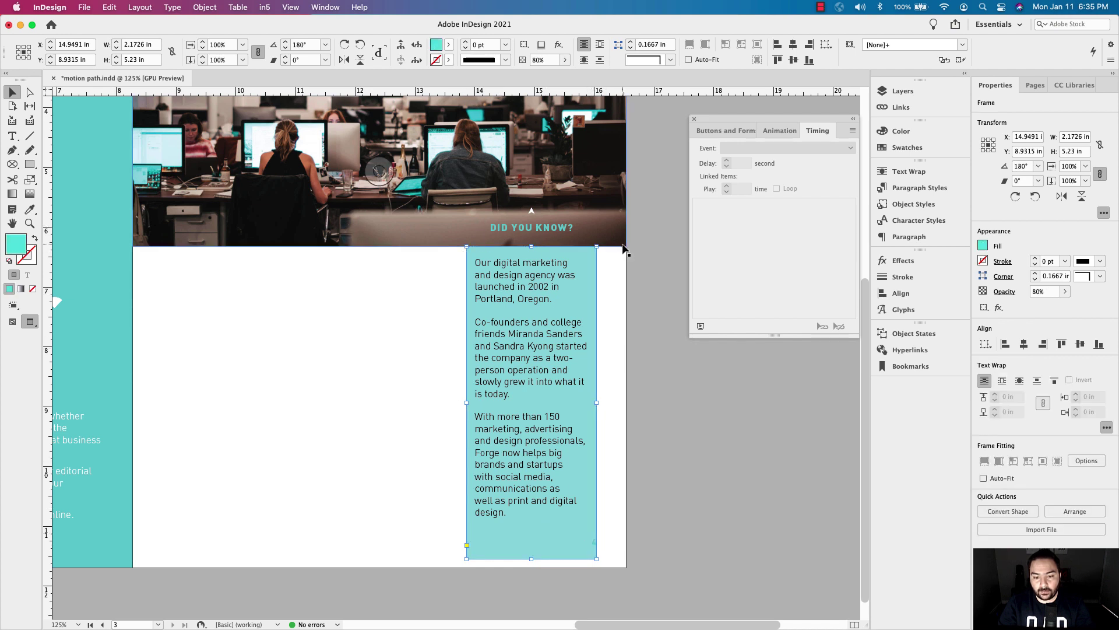
click(554, 323)
scroll(597, 396, up, 3)
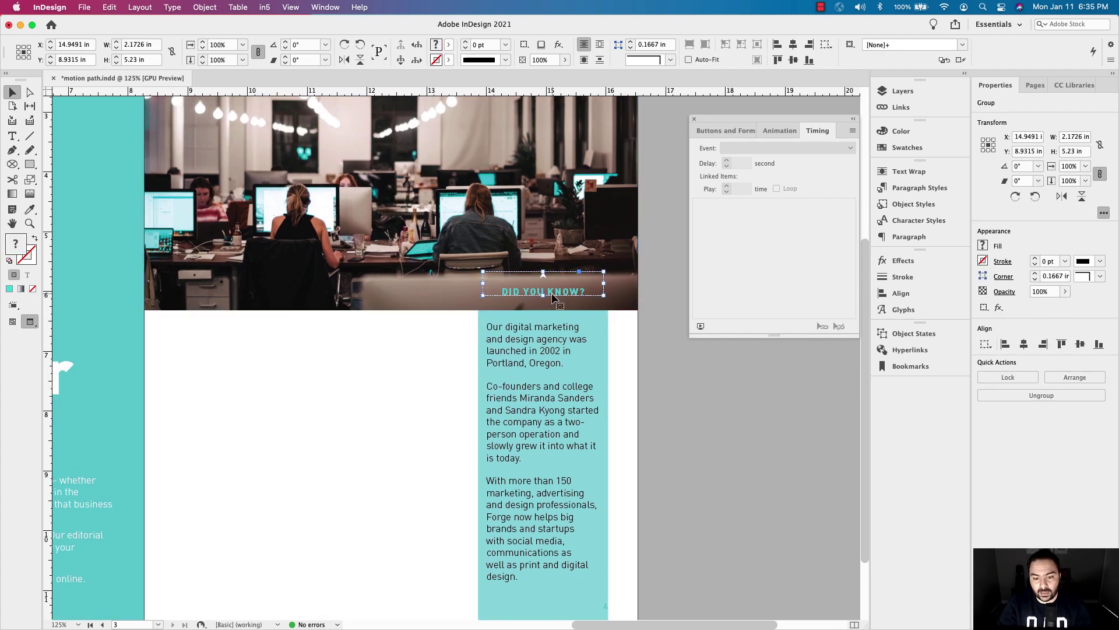
Examine the "DID YOU KNOW?" title group with its arrow up close and locate it in the layer list.
click(553, 298)
key(super+equal)
key(super+equal)
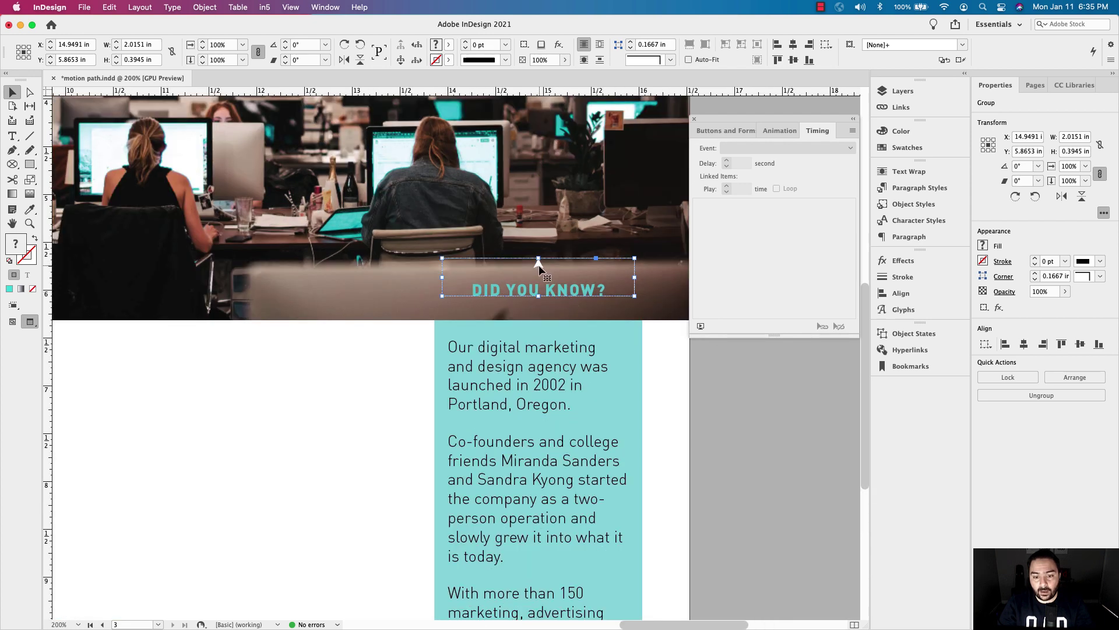
click(903, 92)
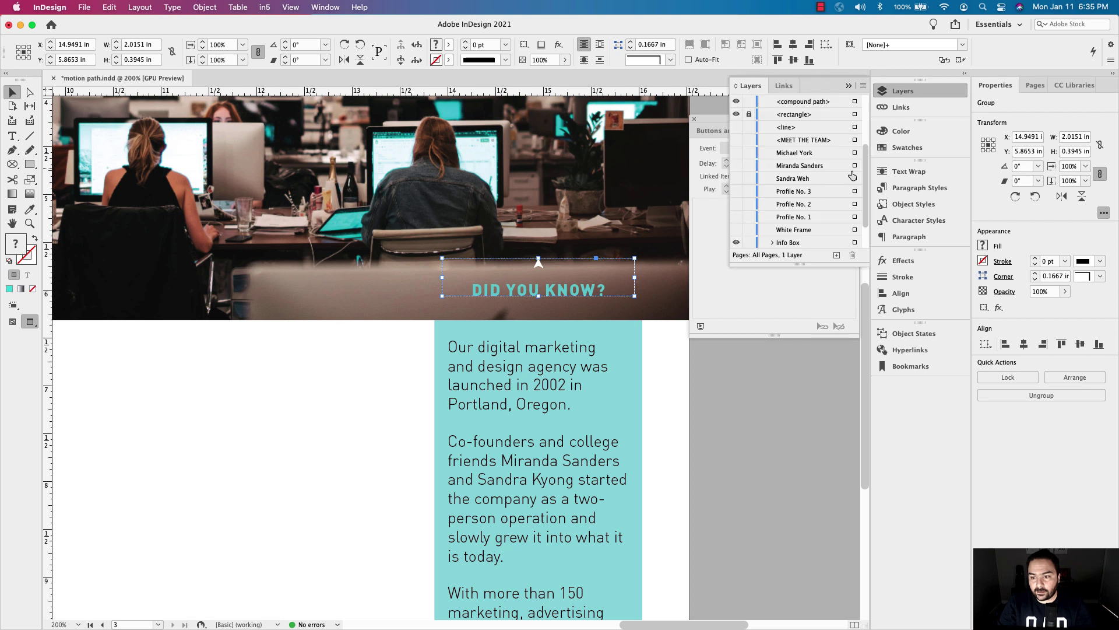
scroll(865, 194, down, 3)
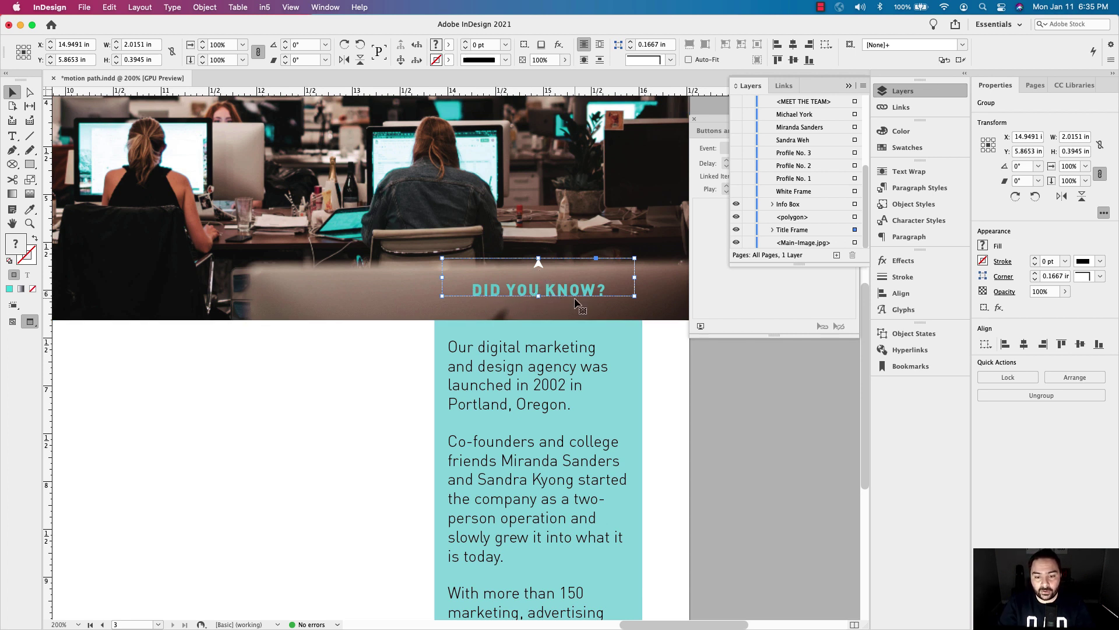
key(super+minus)
key(super+minus)
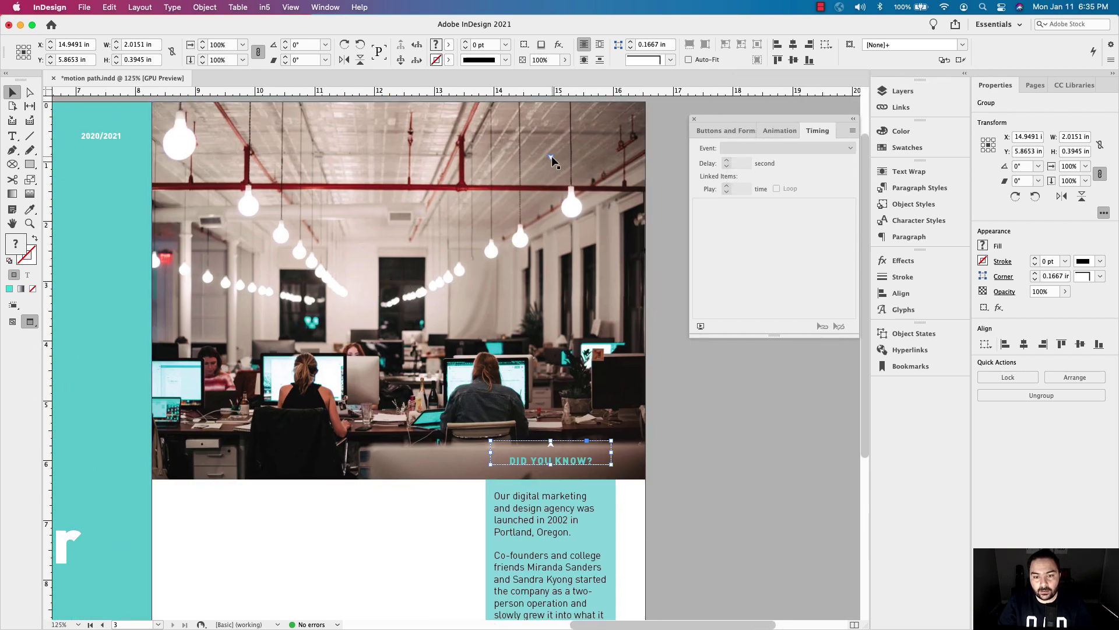
Select the info box group and bring up its animation settings beside the page.
drag(666, 444, 621, 181)
click(541, 252)
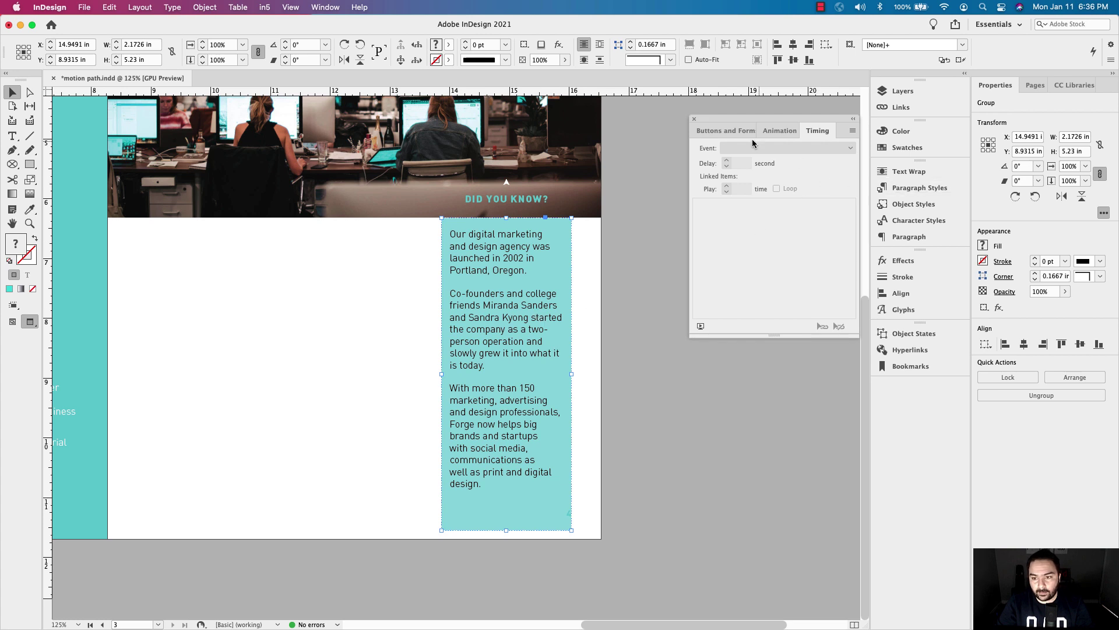
click(731, 131)
click(788, 130)
drag(782, 121, 707, 122)
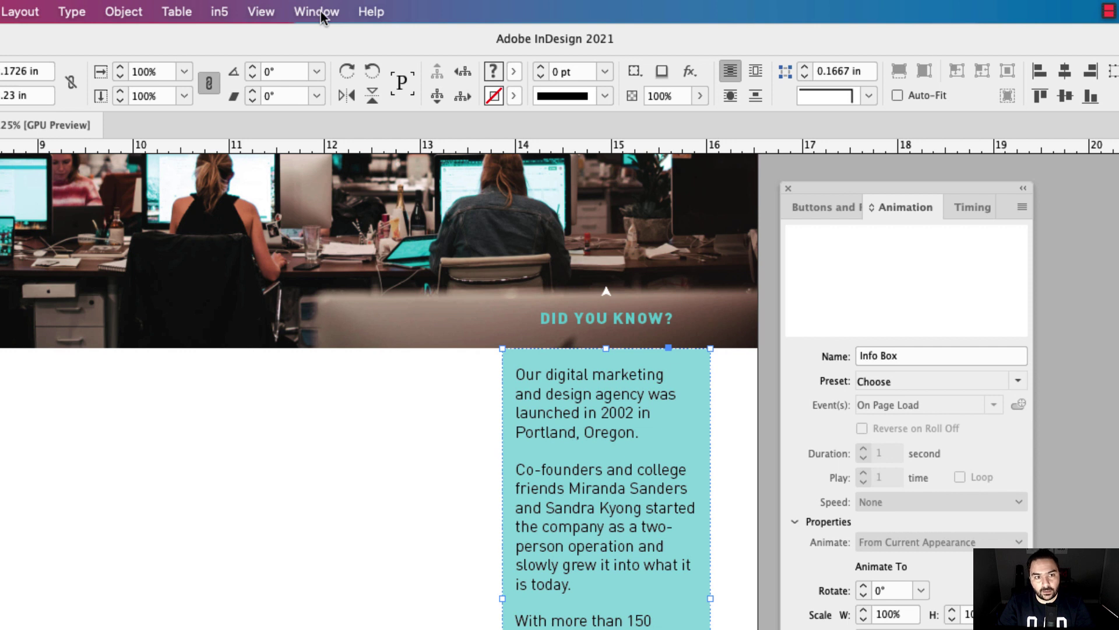
Review the list of interactive panels and check the info box's name in its animation settings.
click(330, 14)
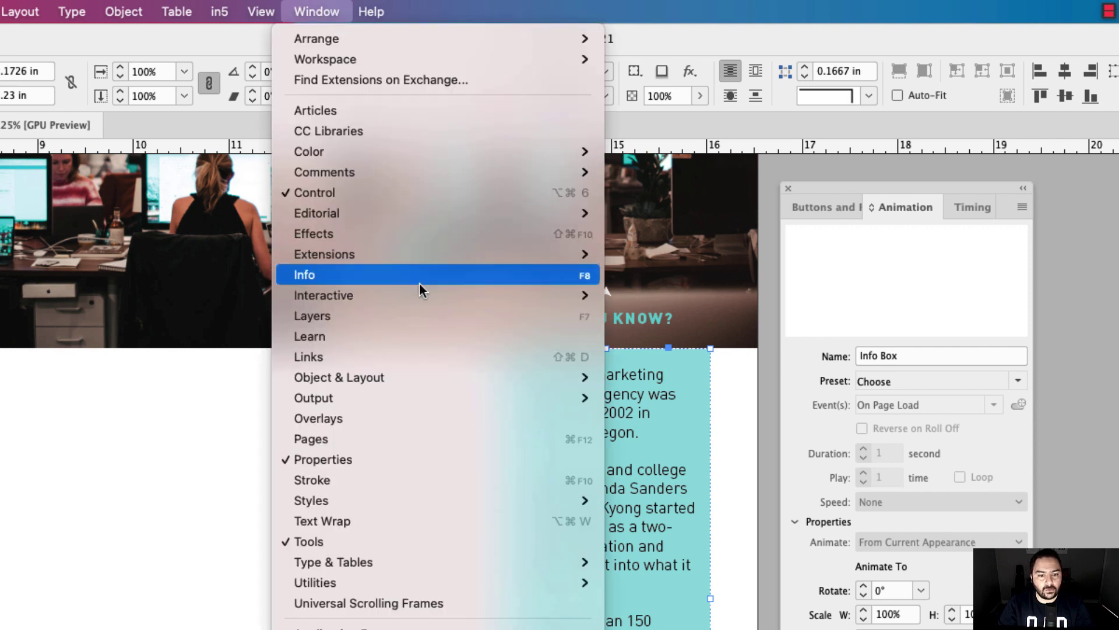
mouse_move(420, 295)
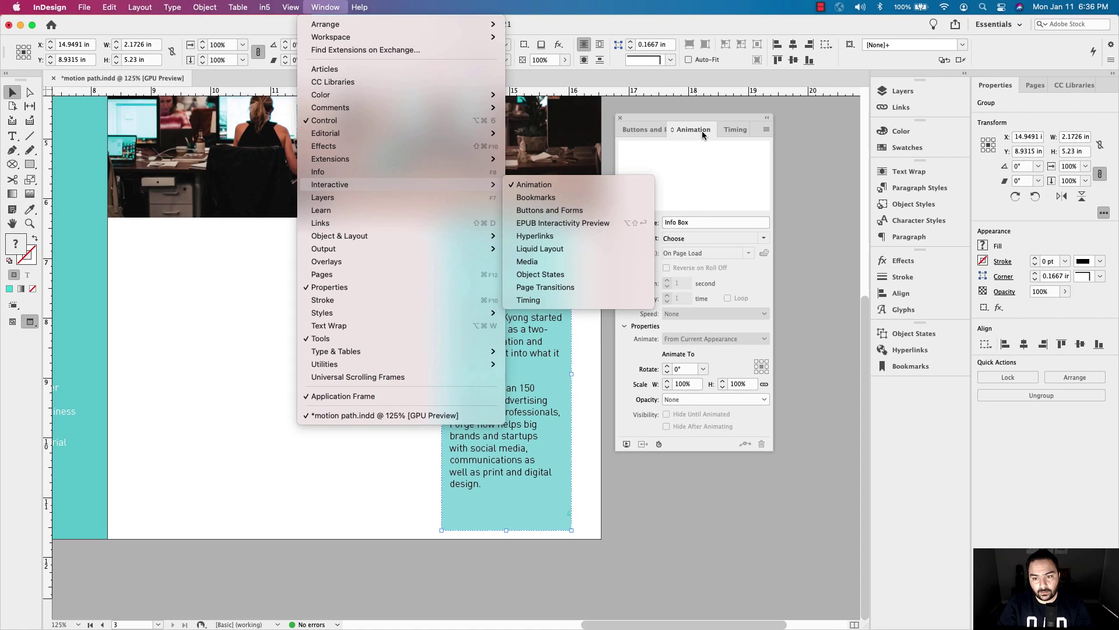
click(702, 131)
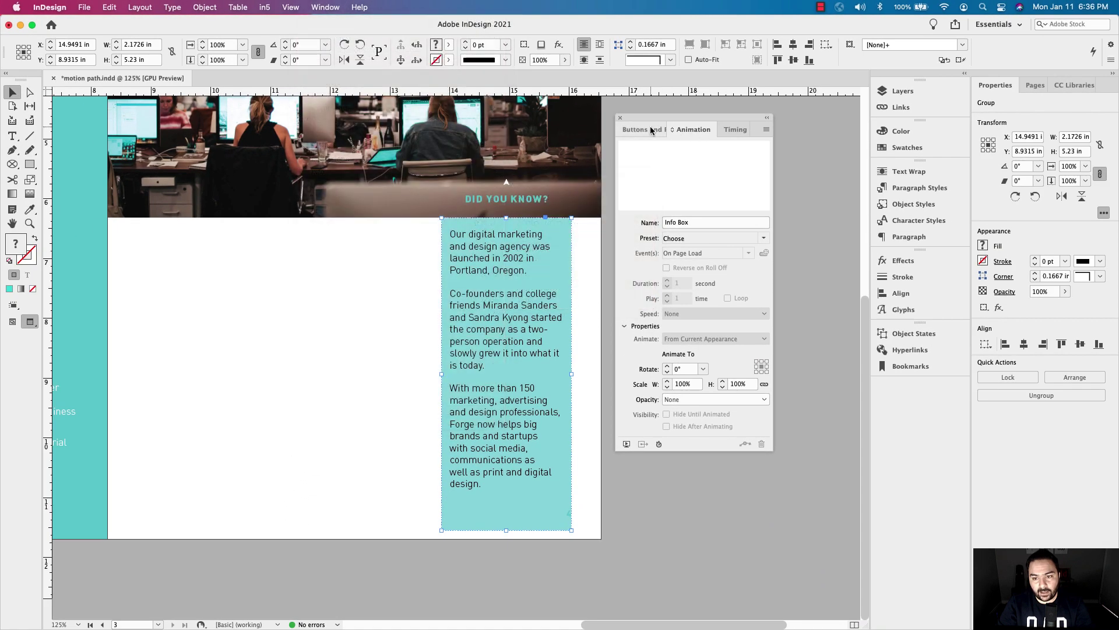
drag(674, 118, 697, 154)
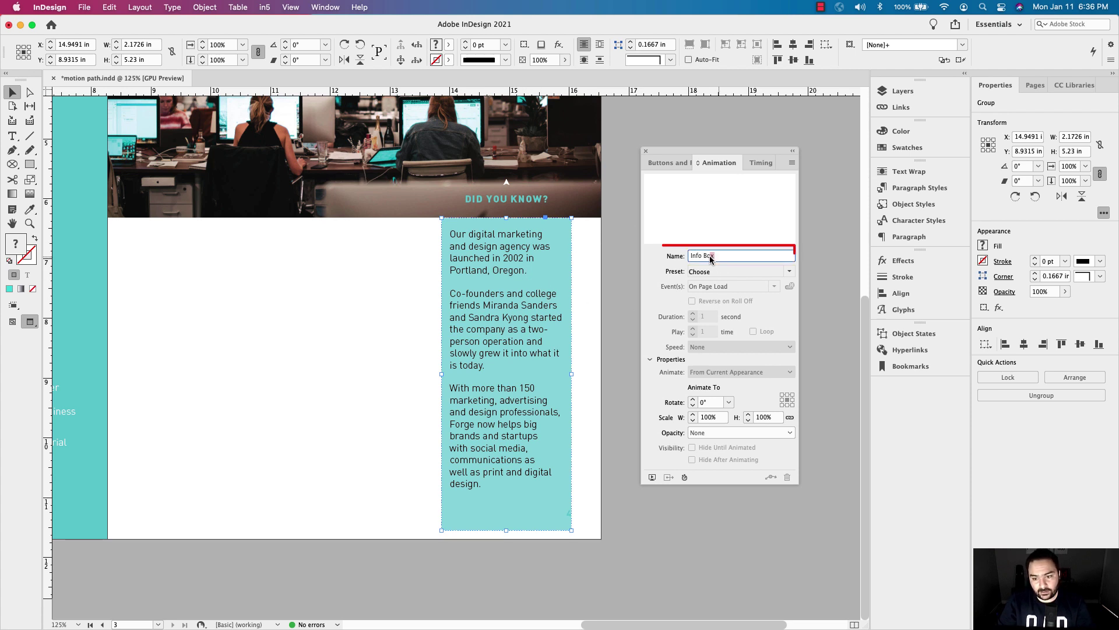
click(731, 260)
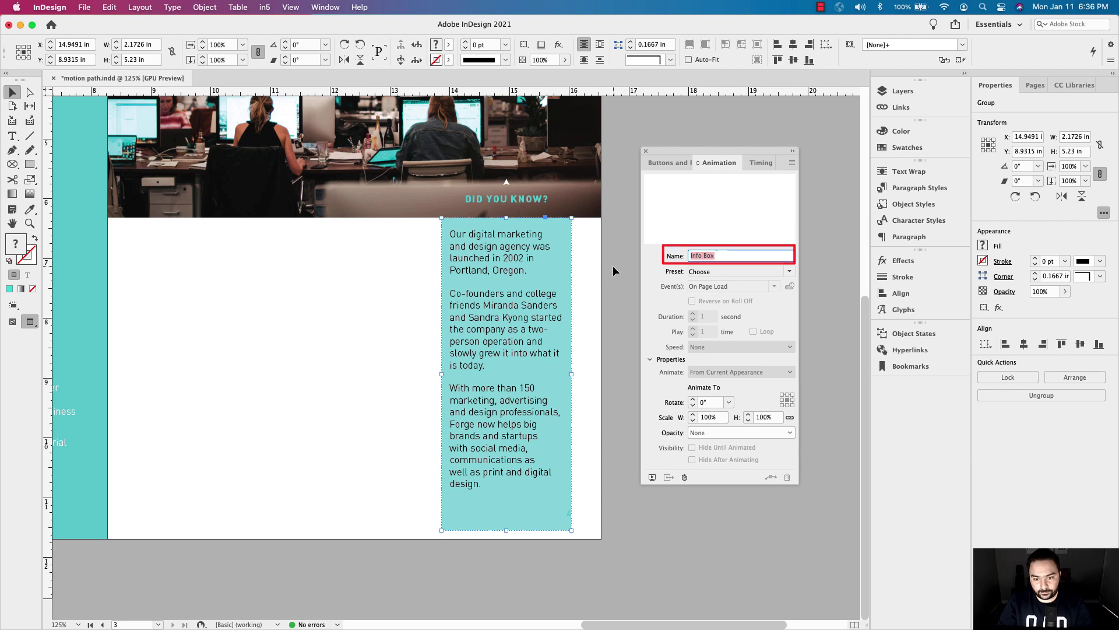
Deselect everything and switch from preview to the normal screen mode to display the guides and frame edges.
click(613, 264)
scroll(612, 274, up, 2)
key(w)
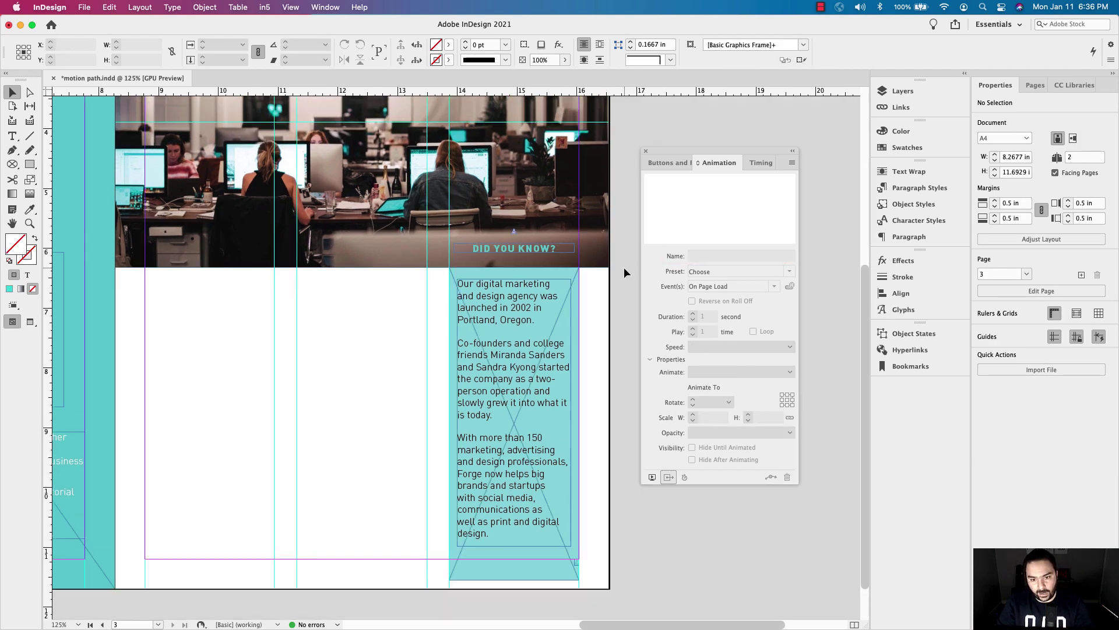
scroll(624, 267, up, 7)
scroll(559, 149, up, 1)
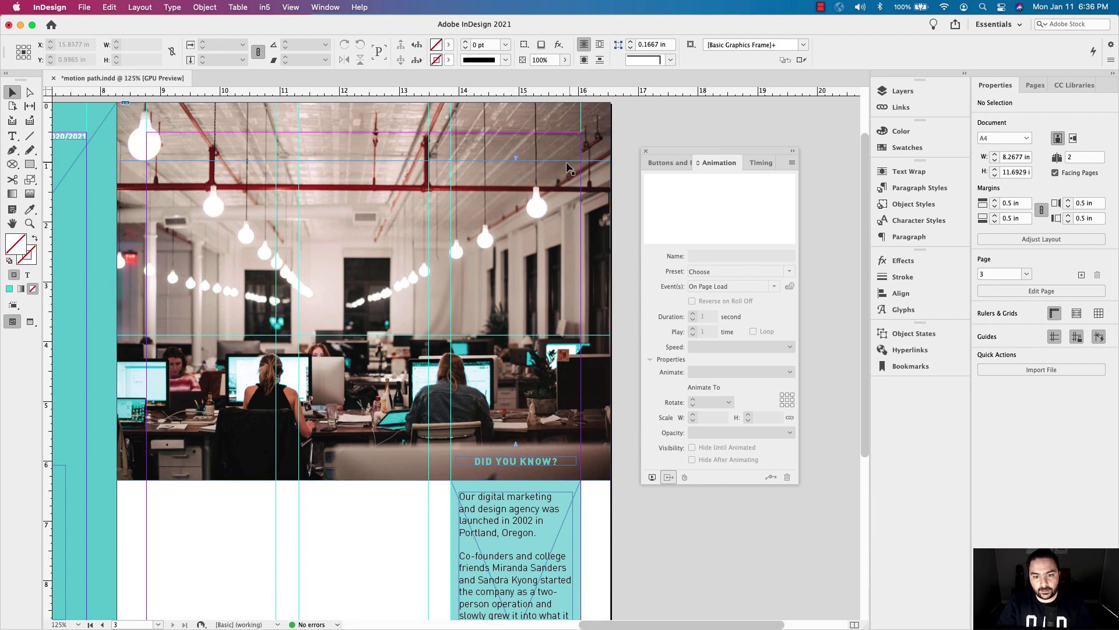
scroll(551, 351, down, 1)
scroll(551, 351, down, 1)
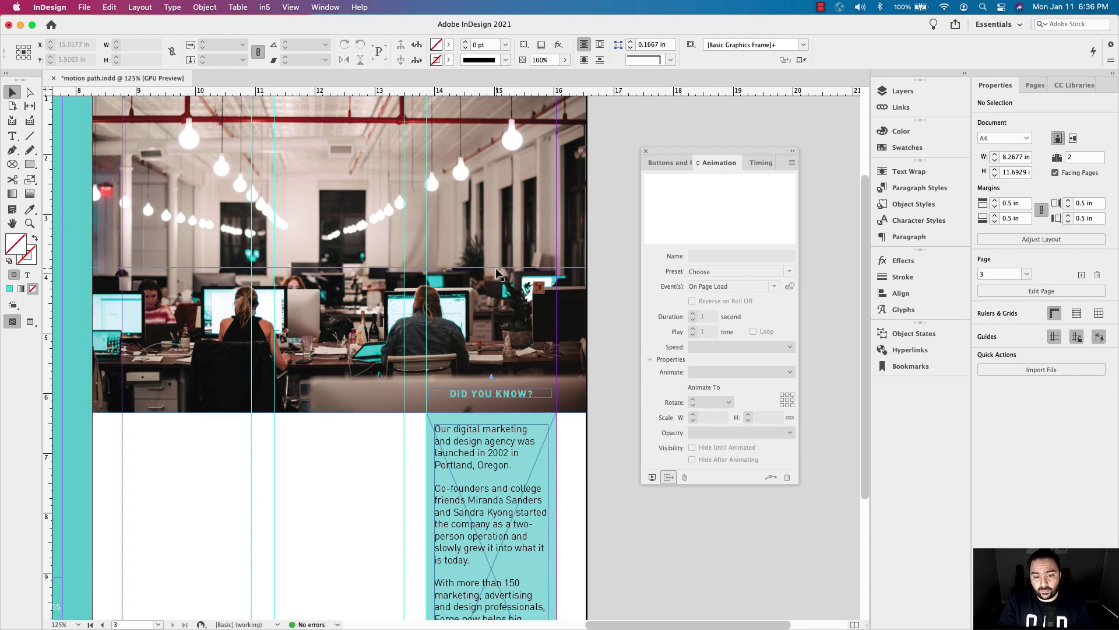
Draw a vertical line about 5.045 in long from the info box's centre up to the horizontal guide across the photo.
drag(687, 152, 728, 151)
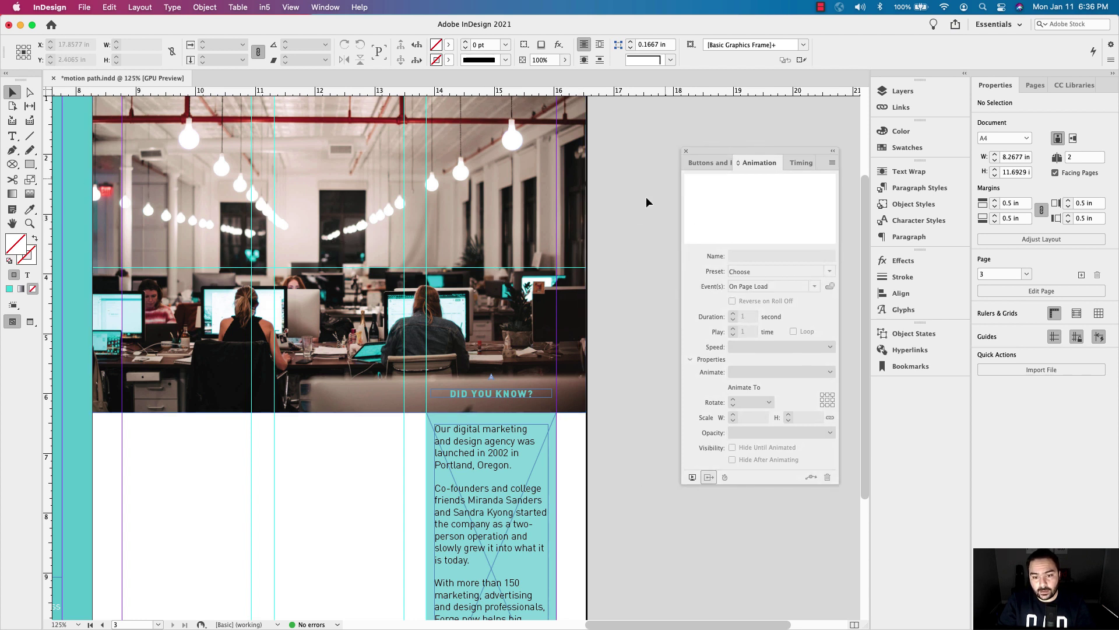
scroll(72, 191, down, 3)
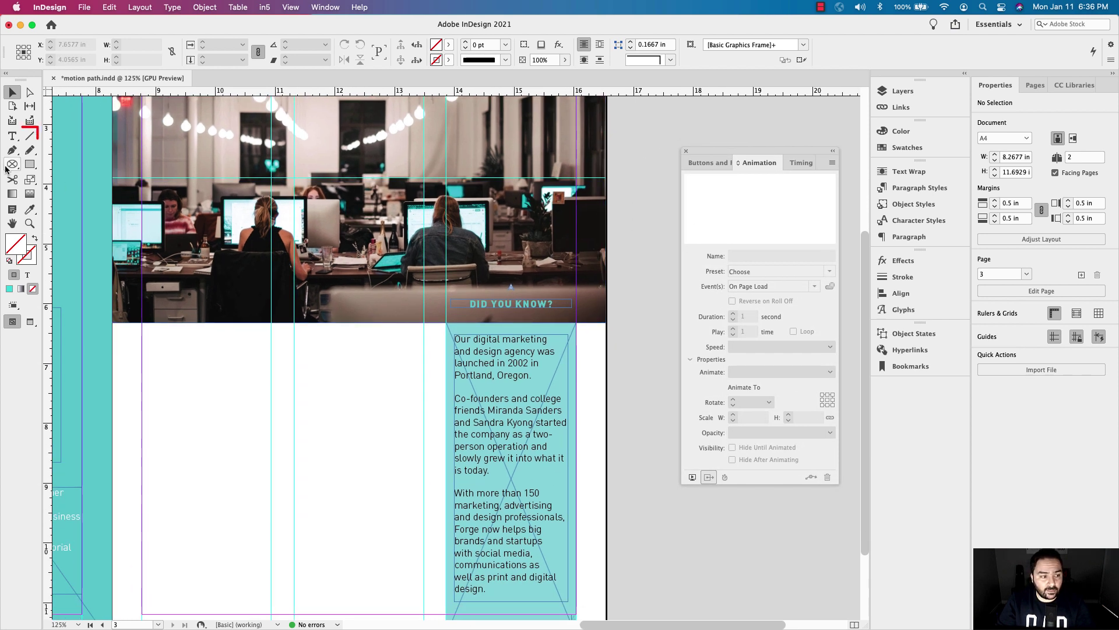
click(29, 136)
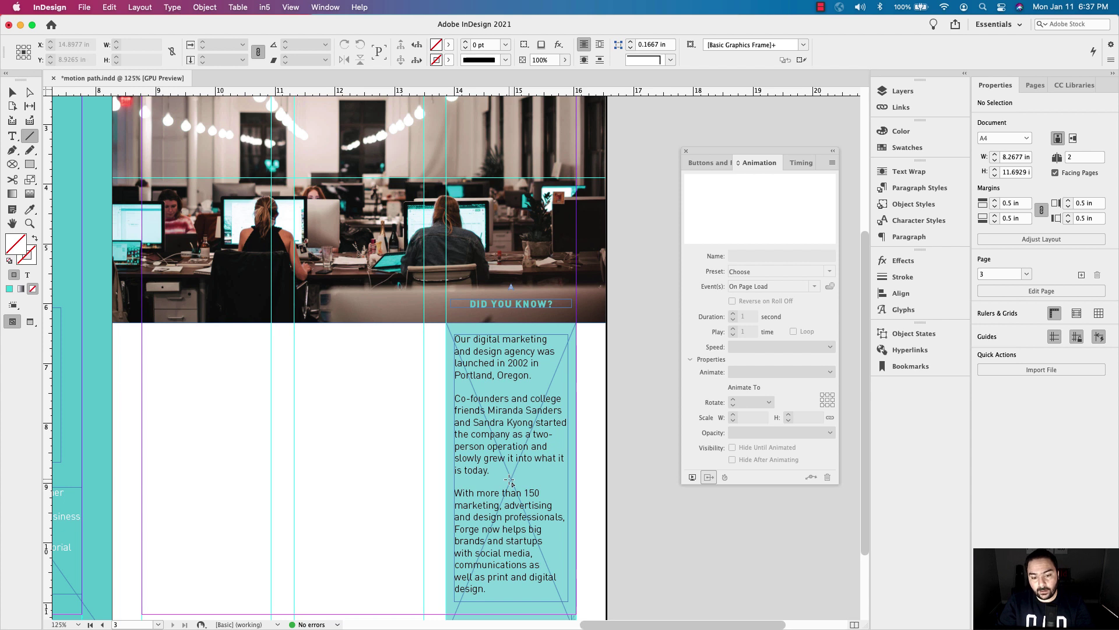
drag(510, 479, 511, 178)
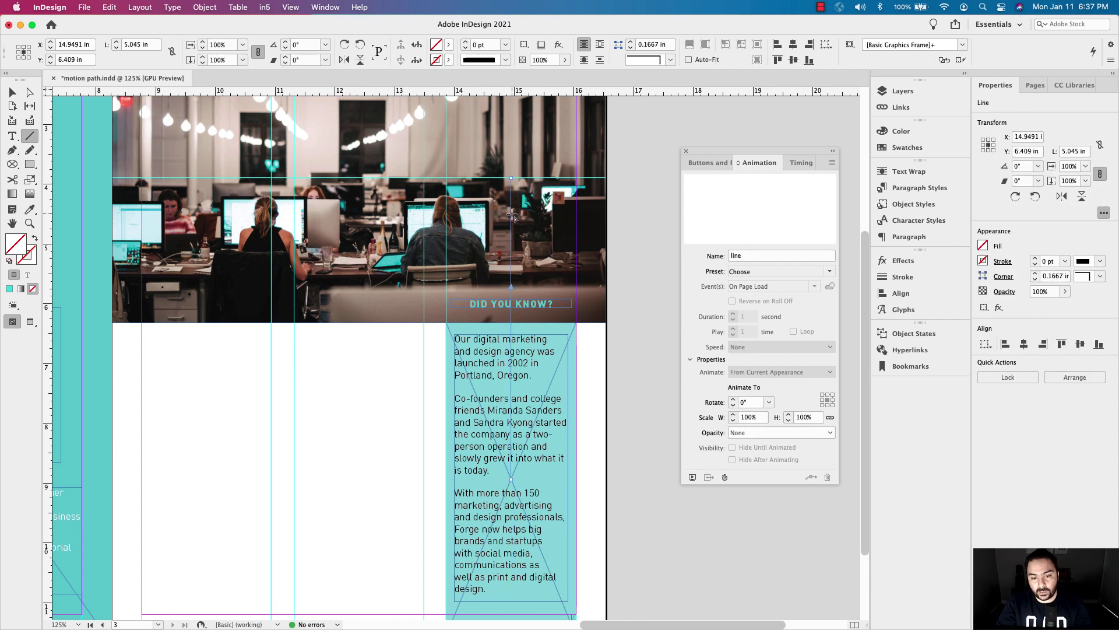
Select the vertical line together with the info box group and convert the line into the box's motion path.
click(11, 93)
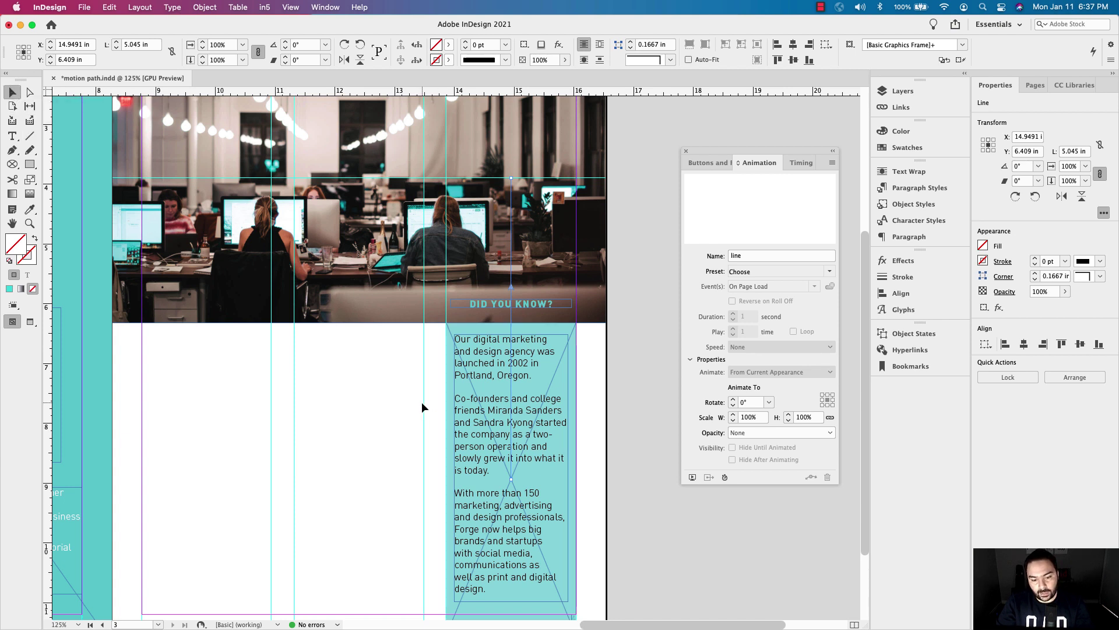
drag(427, 400, 584, 442)
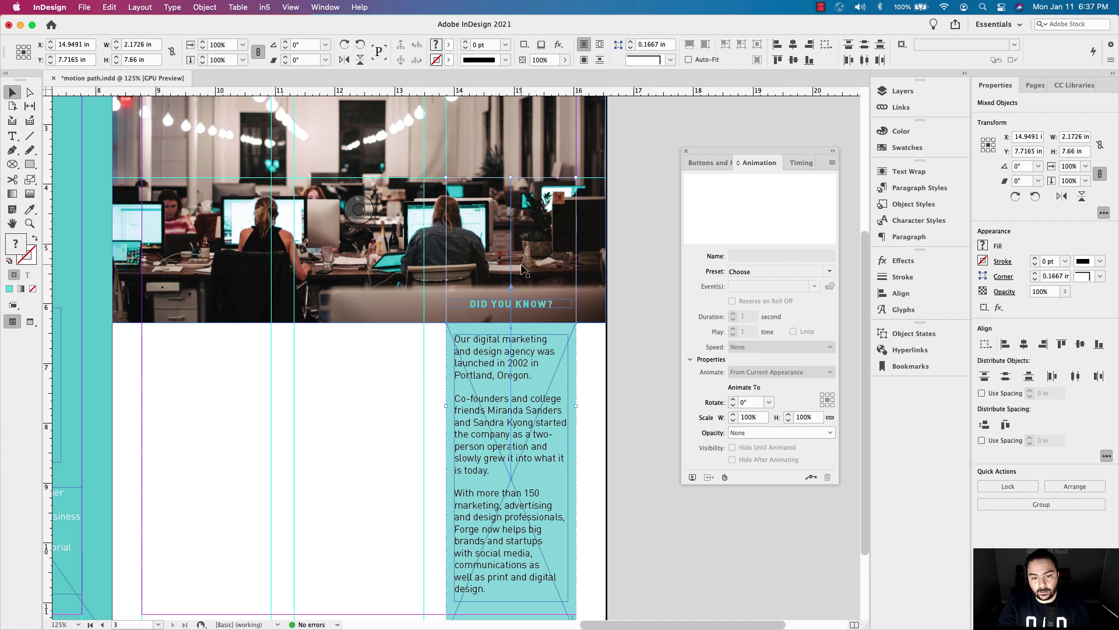
scroll(523, 269, down, 2)
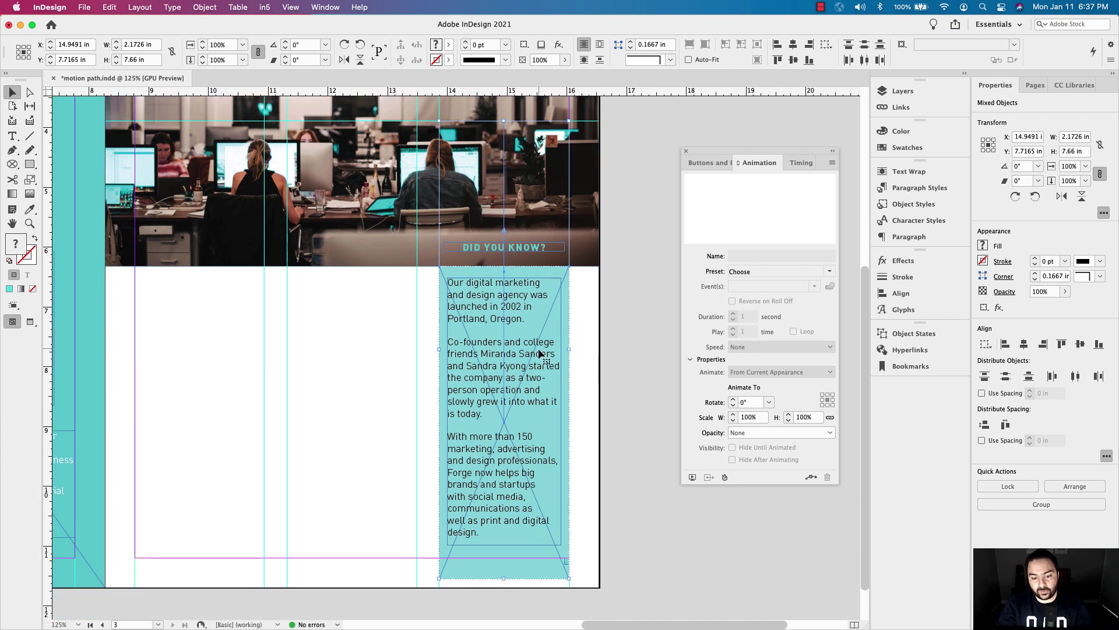
scroll(601, 389, down, 1)
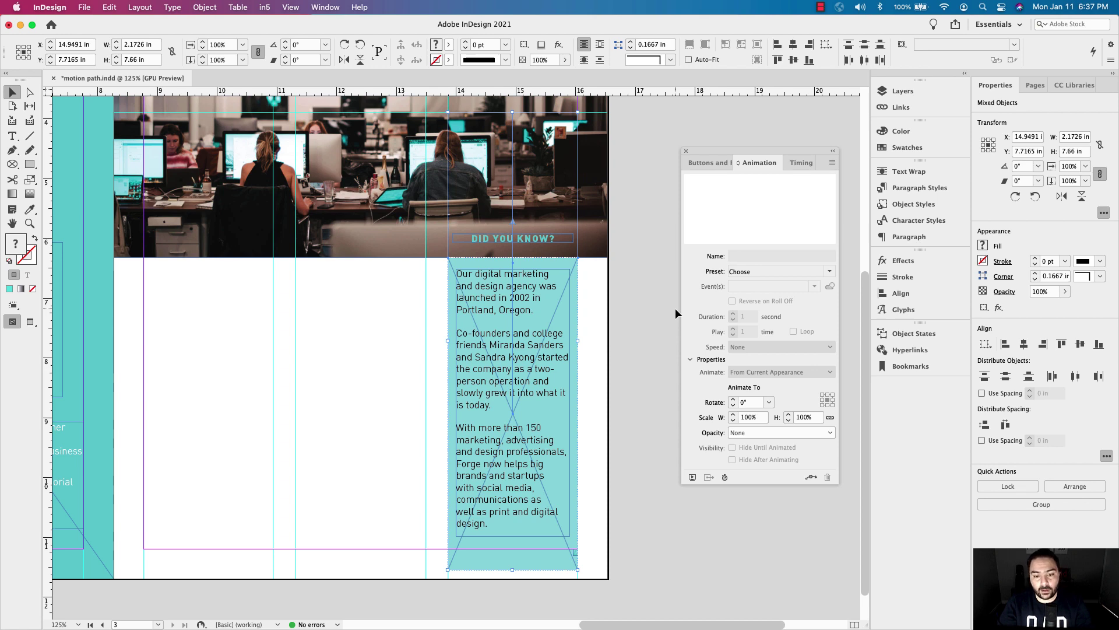
scroll(632, 286, up, 3)
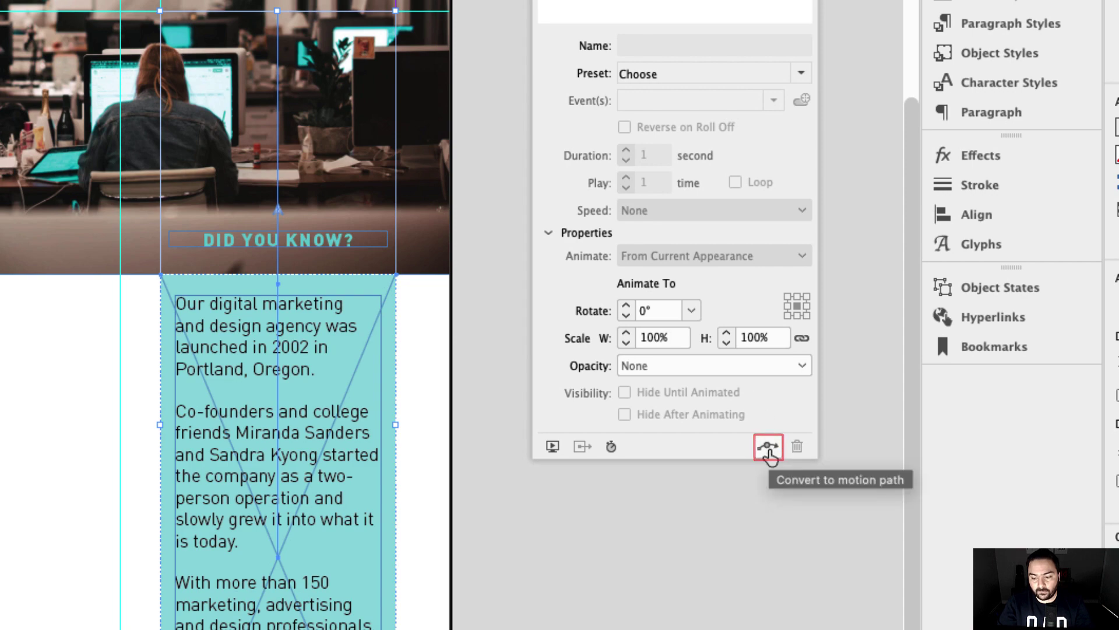
click(768, 449)
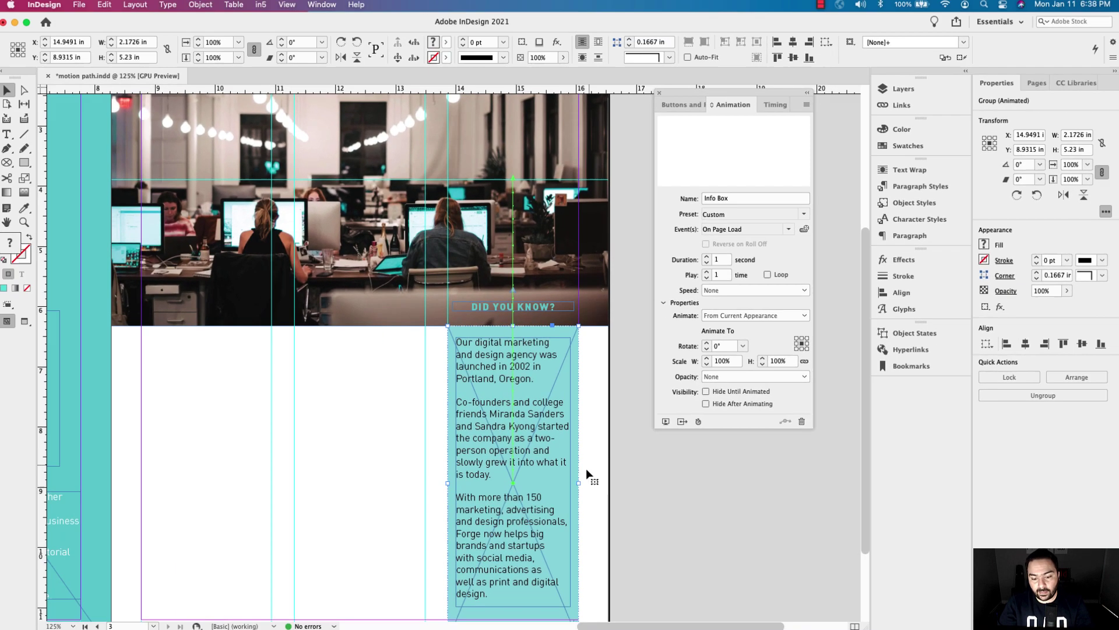
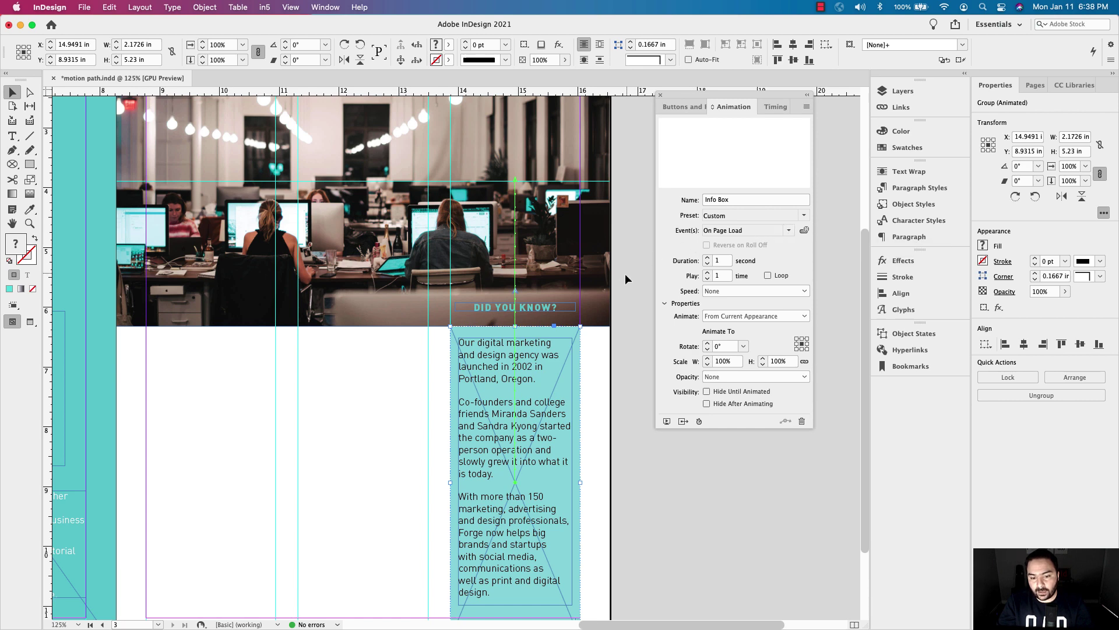
click(622, 285)
Draw a vertical line about 2.176 in long from the "Did you know?" title frame's lower centre up to the horizontal guide across the photo.
scroll(509, 305, up, 3)
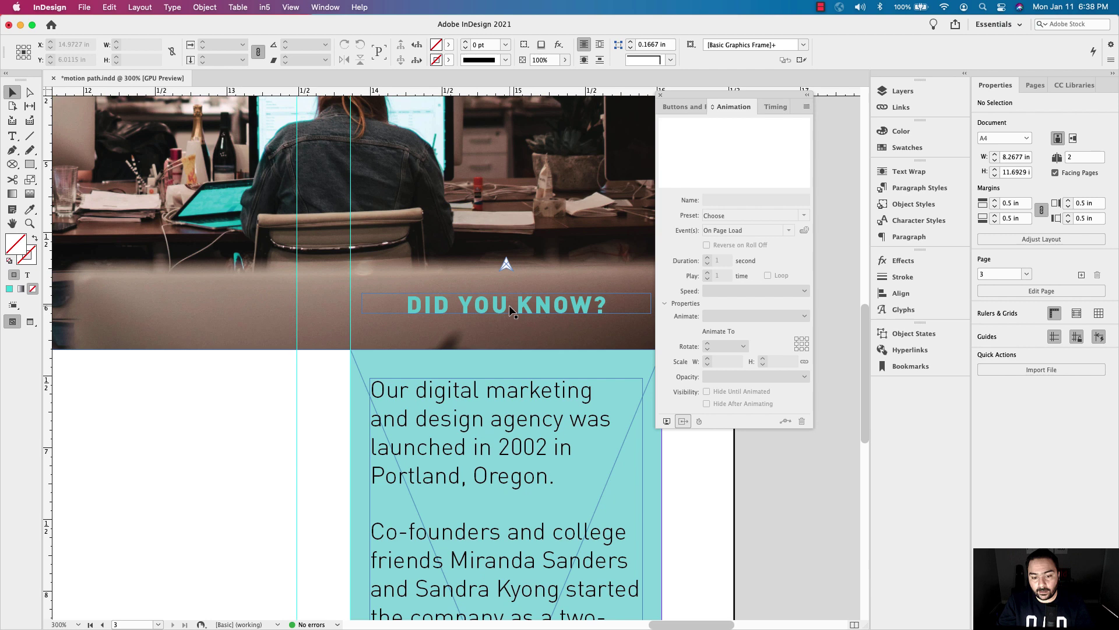
click(509, 306)
scroll(519, 338, up, 2)
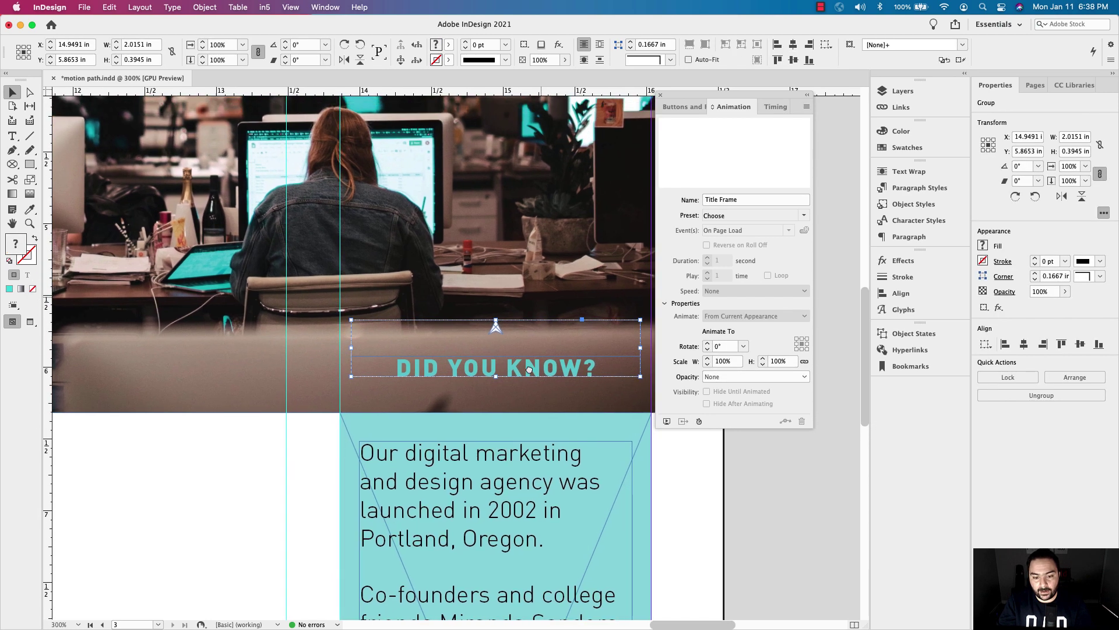
scroll(529, 369, up, 3)
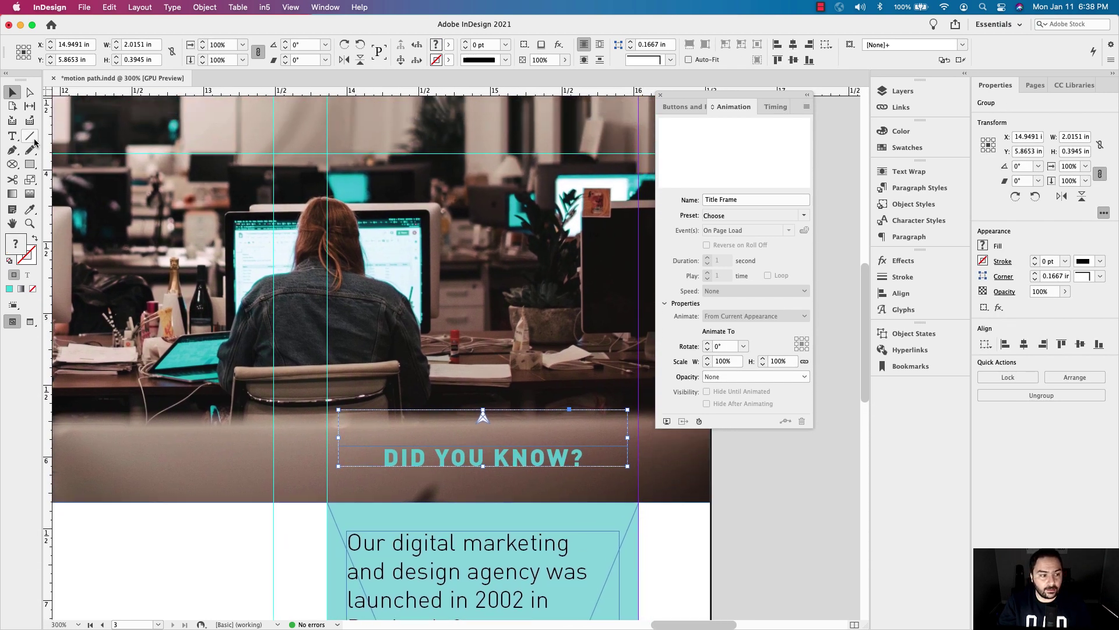
click(31, 138)
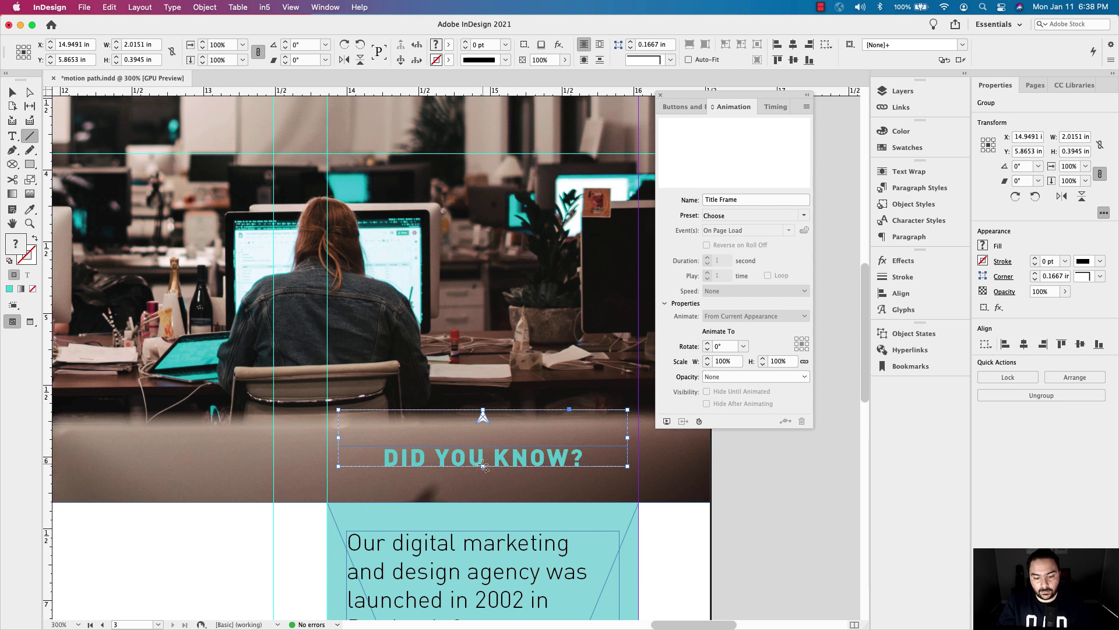
drag(483, 466, 484, 156)
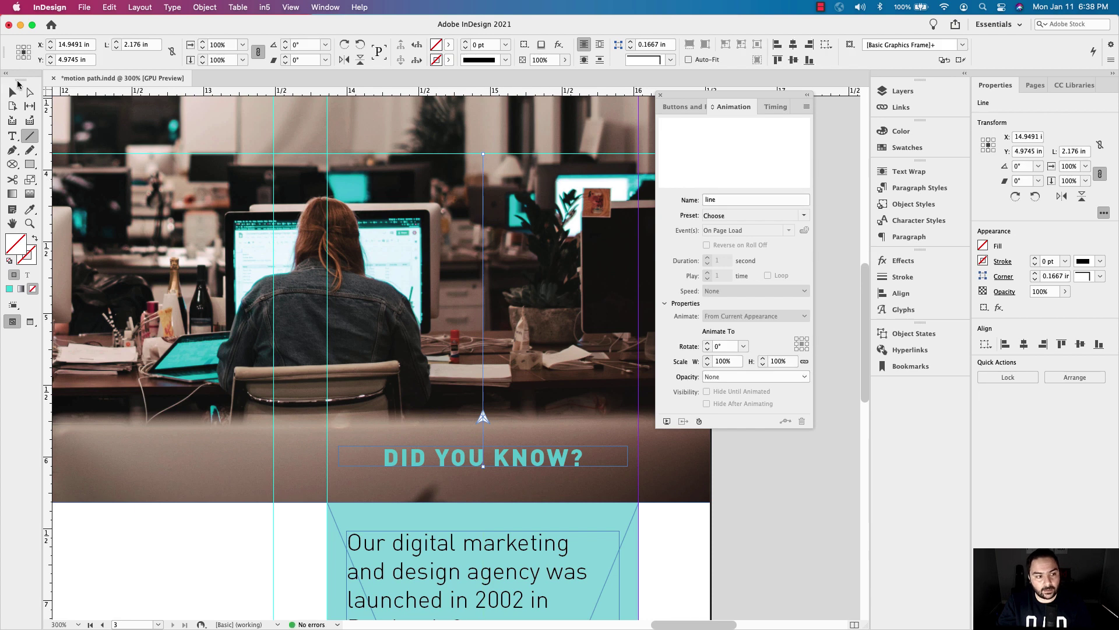
Extend the title's vertical line up to the guide near the page's upper edge, making it about 5.0858 in long.
key(super+minus)
key(super+minus)
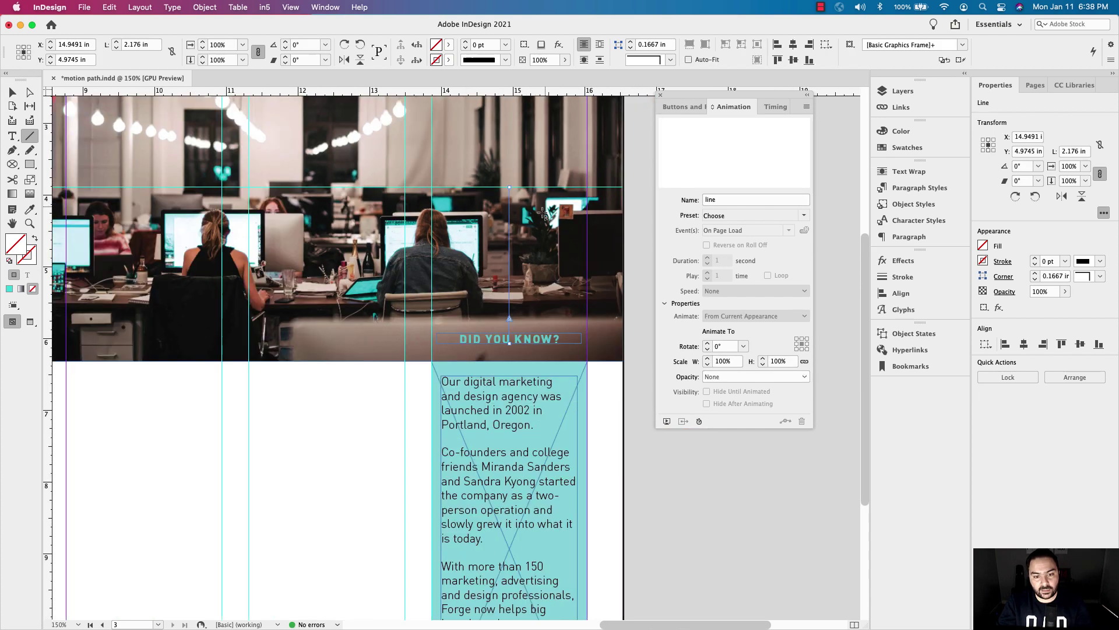
scroll(350, 292, up, 5)
click(16, 98)
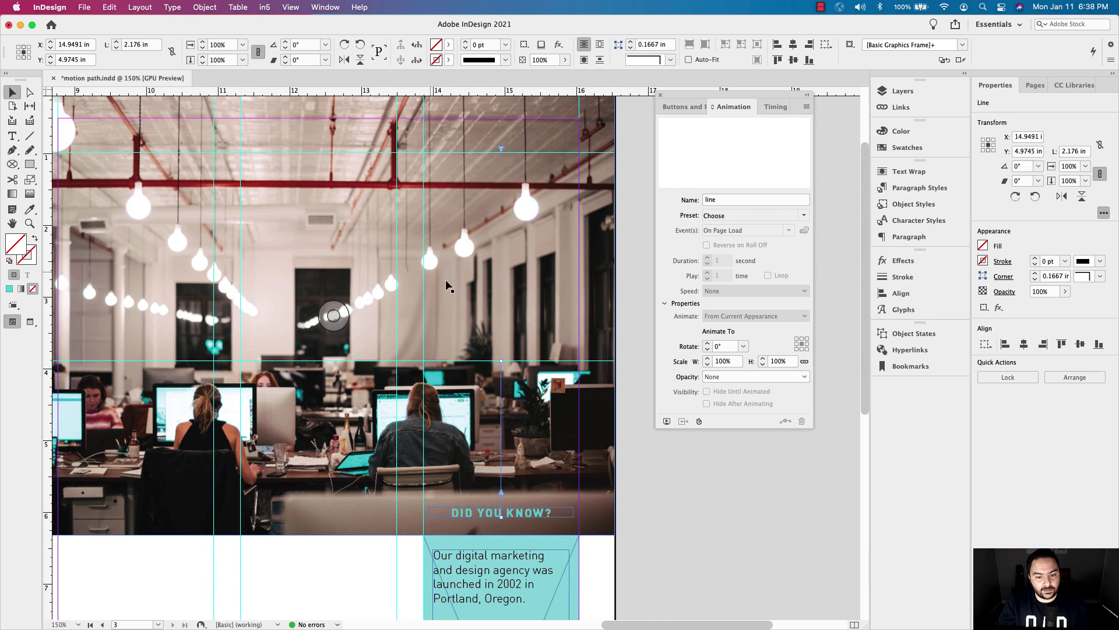
drag(503, 362, 499, 153)
key(super+equal)
key(super+equal)
key(super+equal)
key(super+equal)
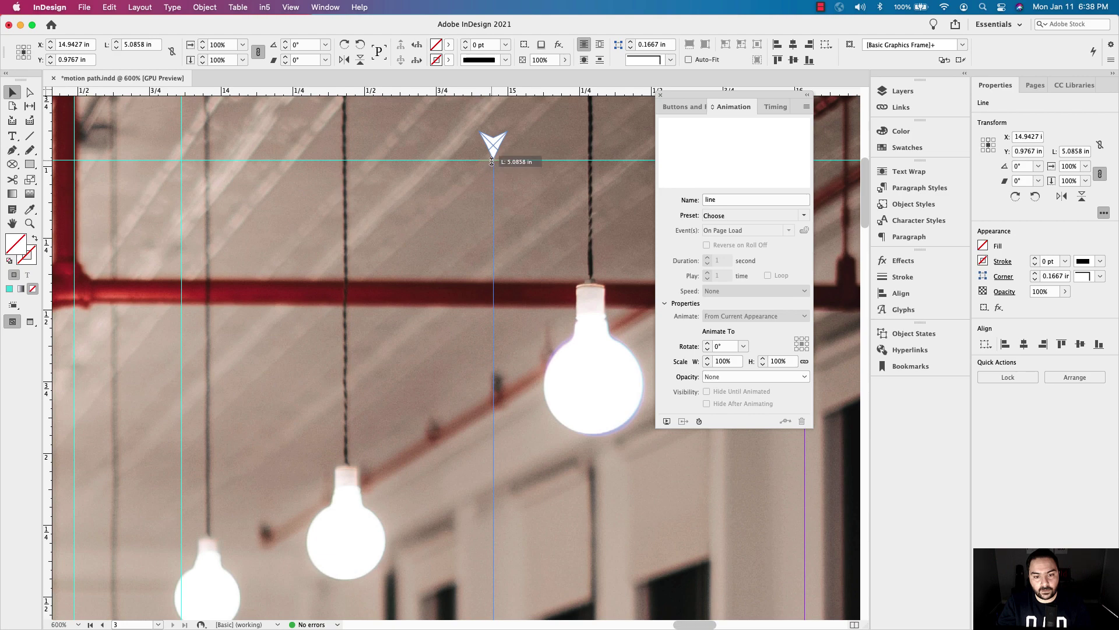
Select the extended line together with the "Did you know?" title frame and convert the line into the title's motion path.
key(super+minus)
key(super+minus)
key(super+minus)
key(super+minus)
scroll(540, 228, down, 5)
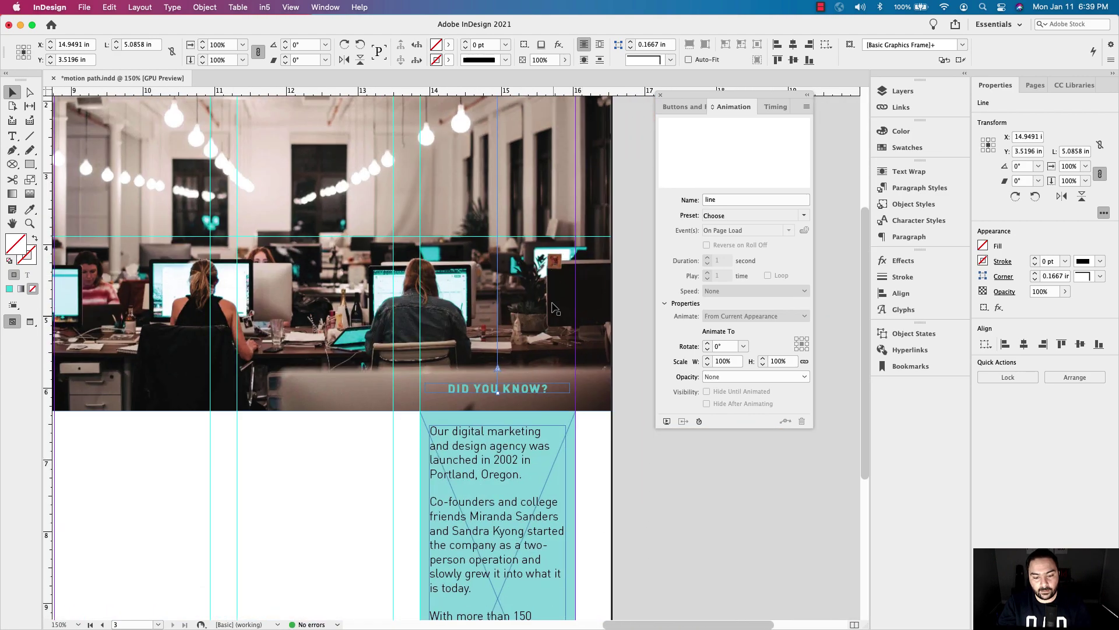
key(super+equal)
key(super+equal)
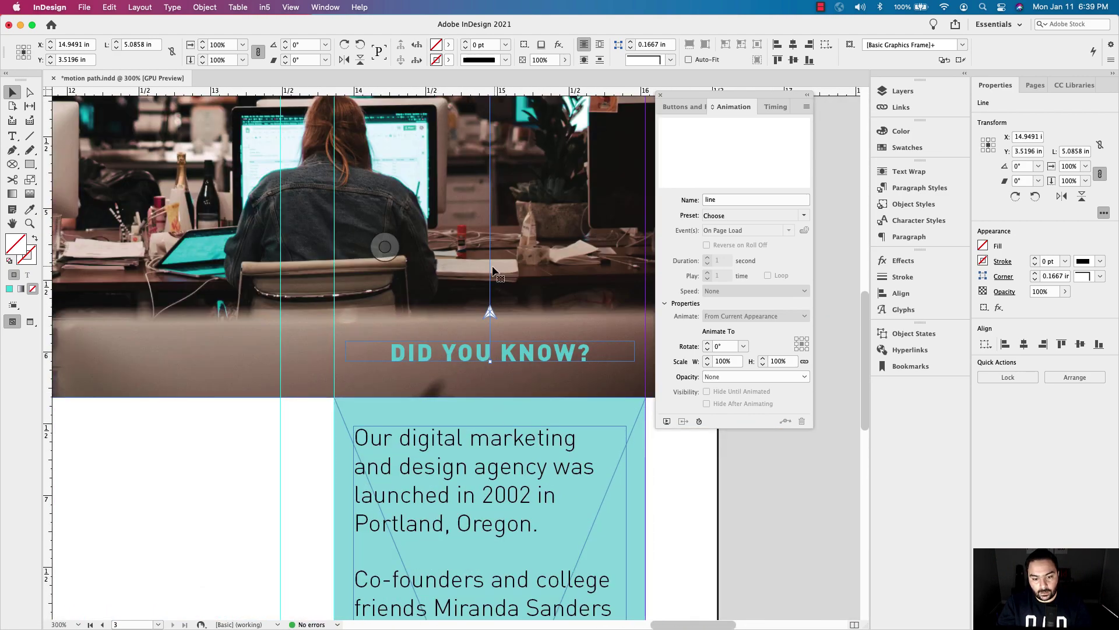
shift+click(518, 353)
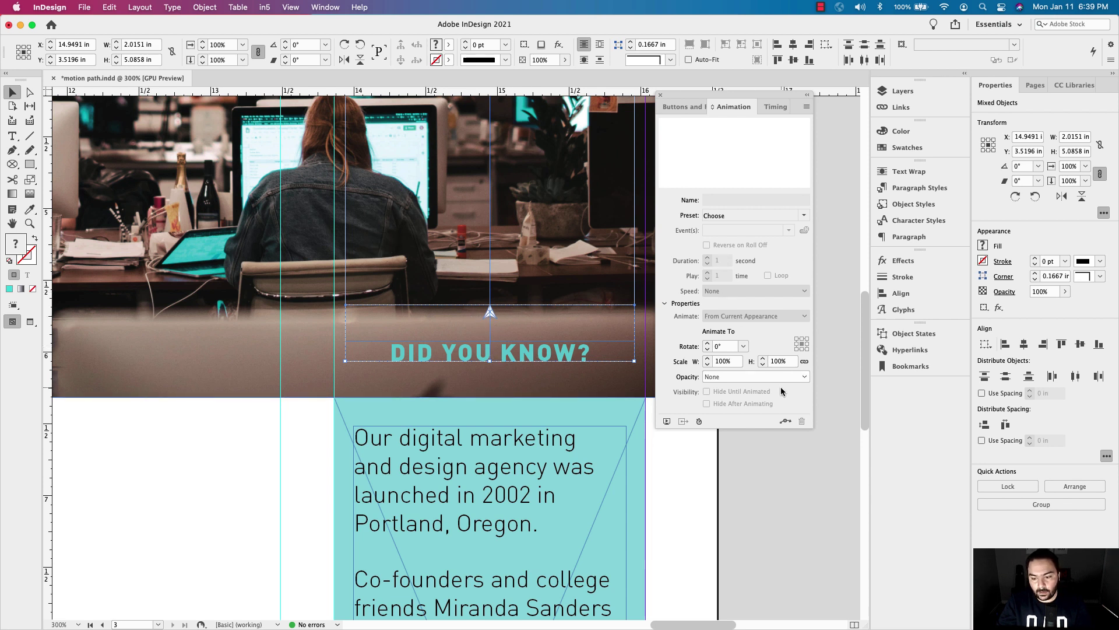
click(784, 422)
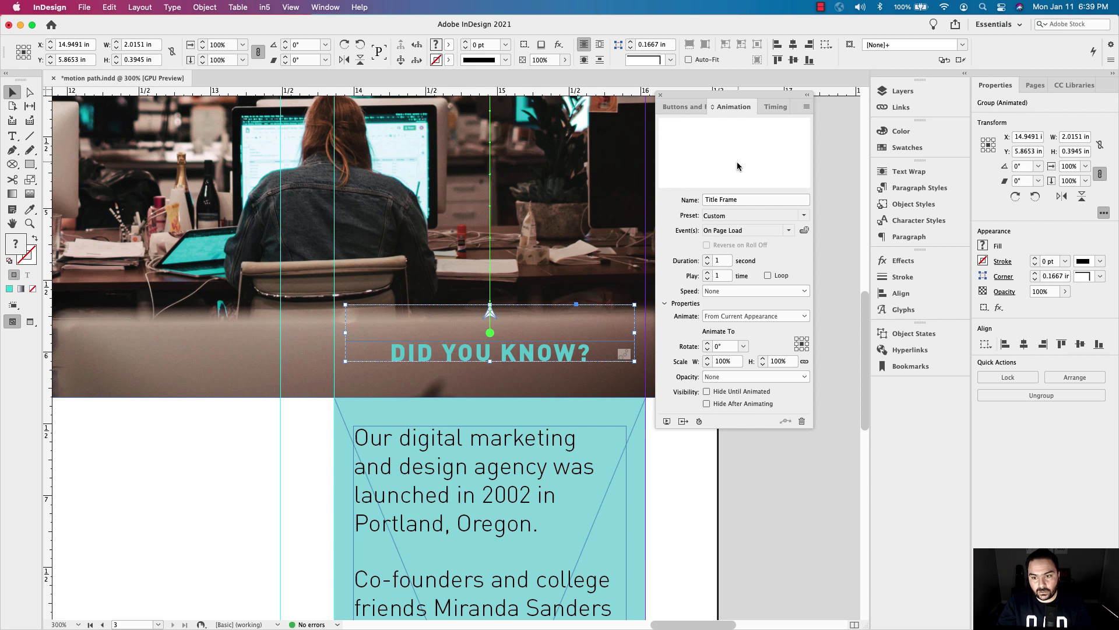
Move the animation settings clear of the title frame, preview the spread's interactivity and close the preview.
drag(755, 106, 805, 107)
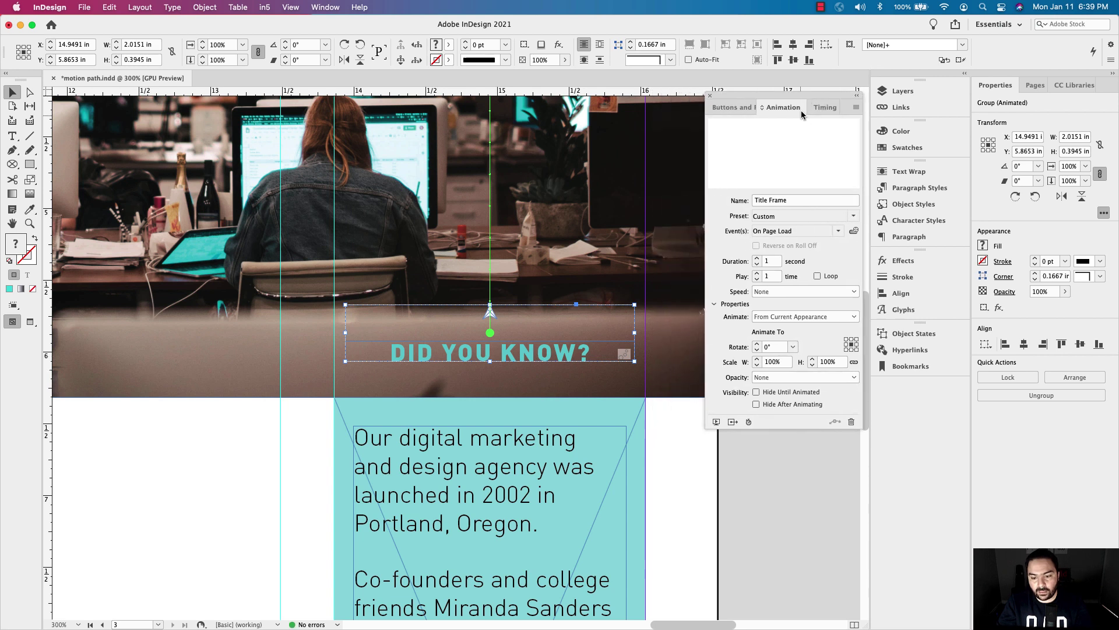
click(716, 422)
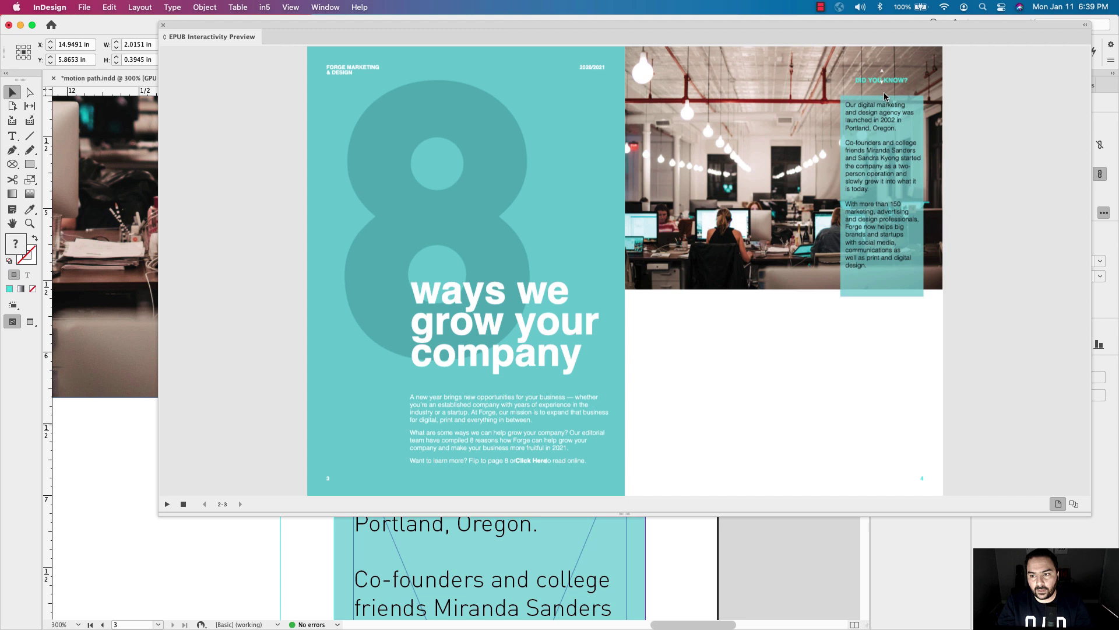
click(164, 27)
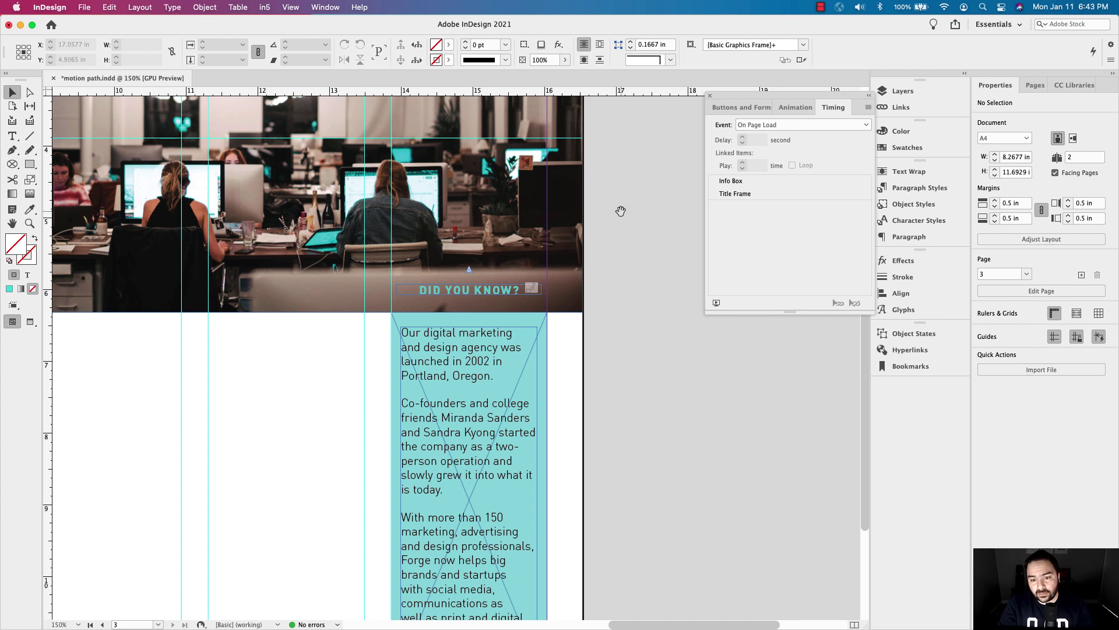
Link the Info Box and Title Frame animations so they play together on page load, and preview the result.
drag(621, 212, 644, 210)
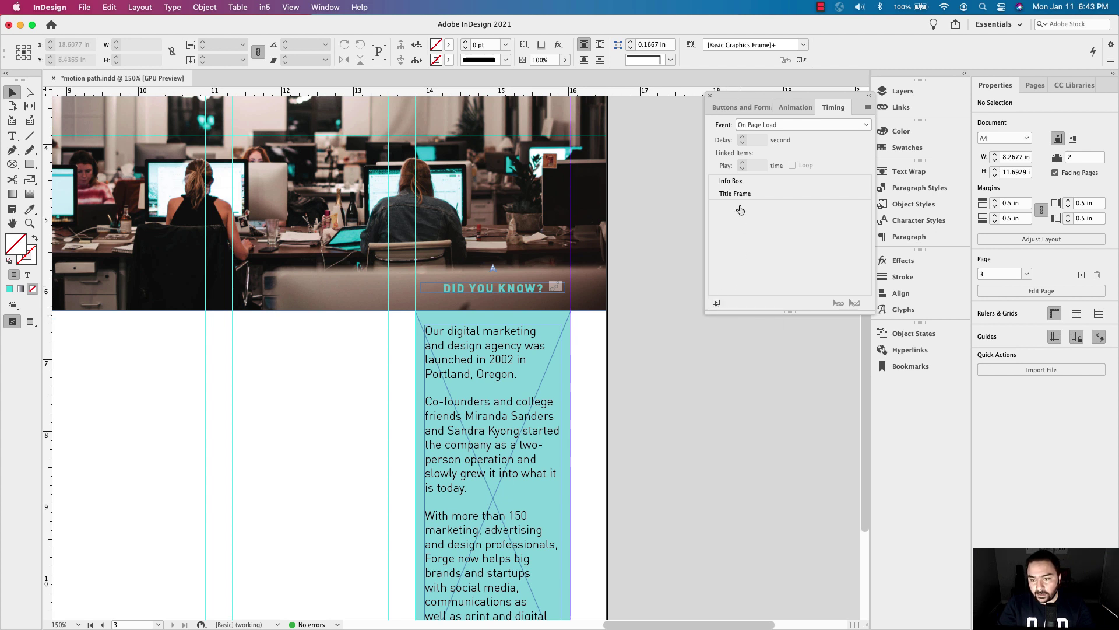
click(735, 182)
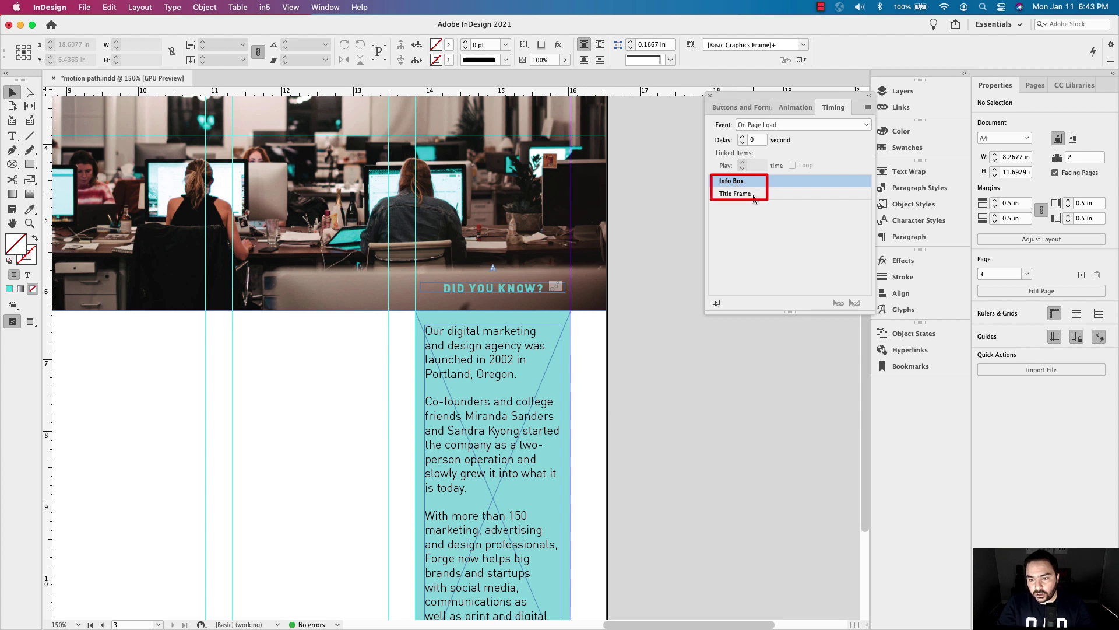
shift+click(739, 194)
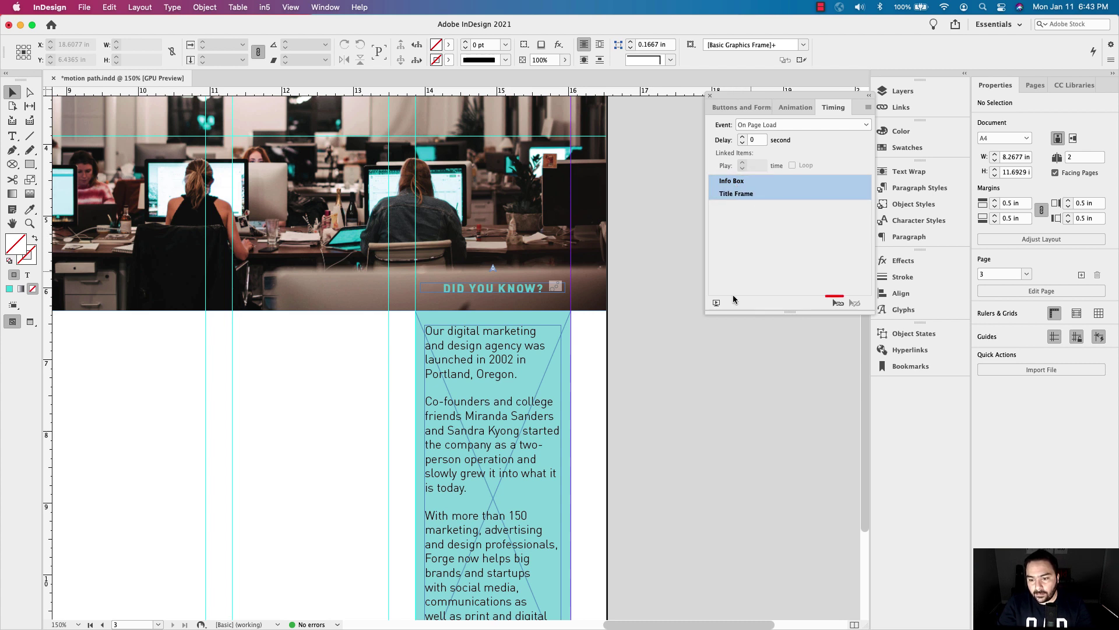
click(837, 303)
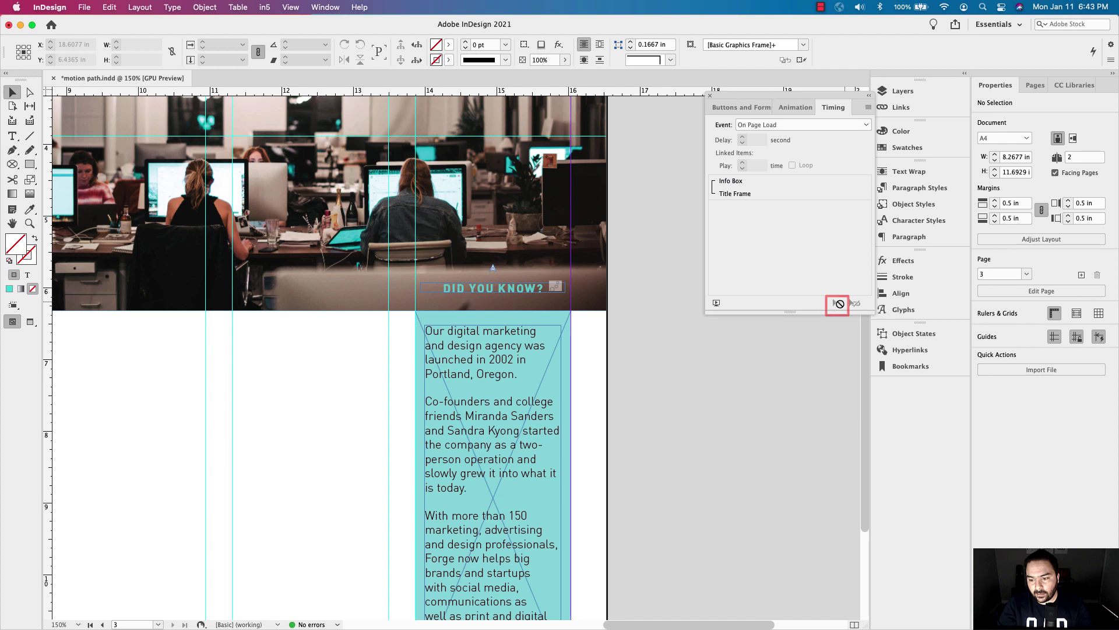
click(717, 303)
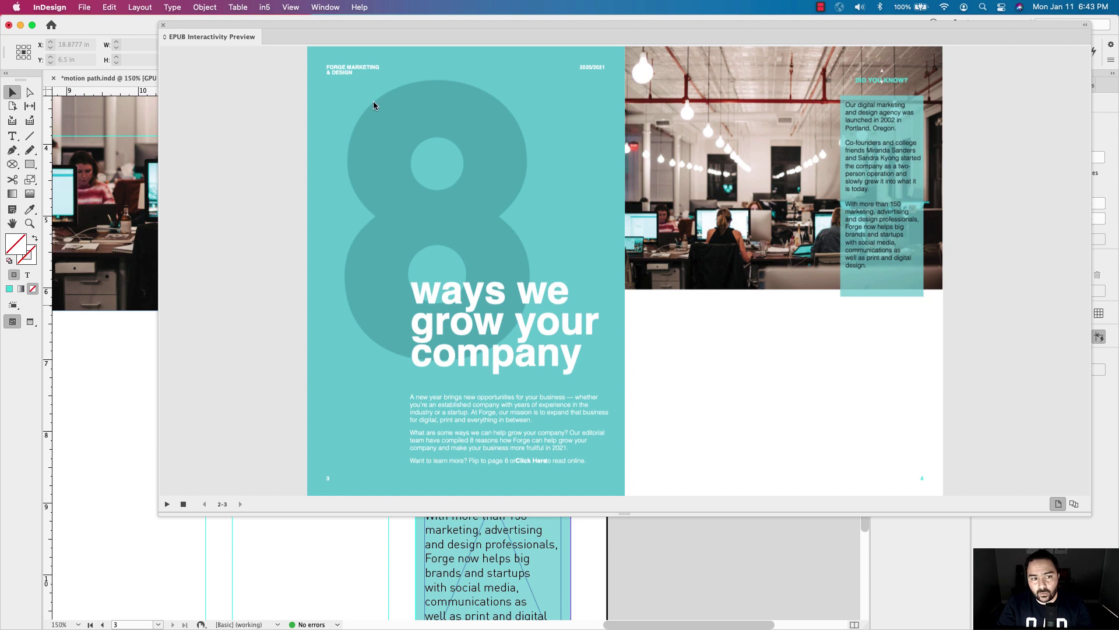
click(162, 25)
Set the info box's animation duration to 0.5 second.
click(541, 372)
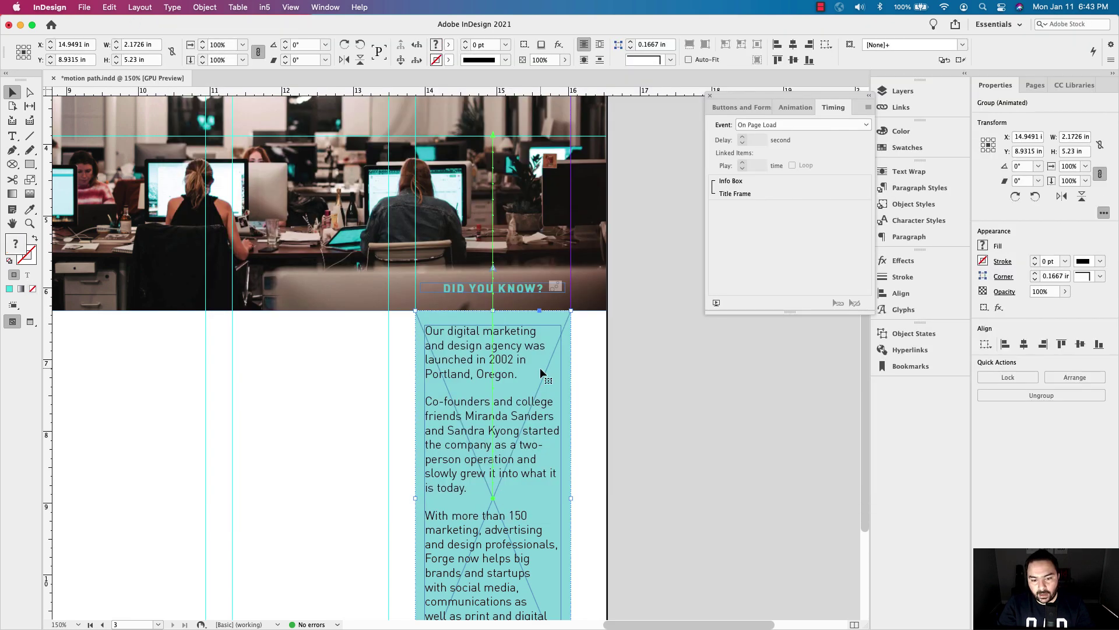
click(795, 108)
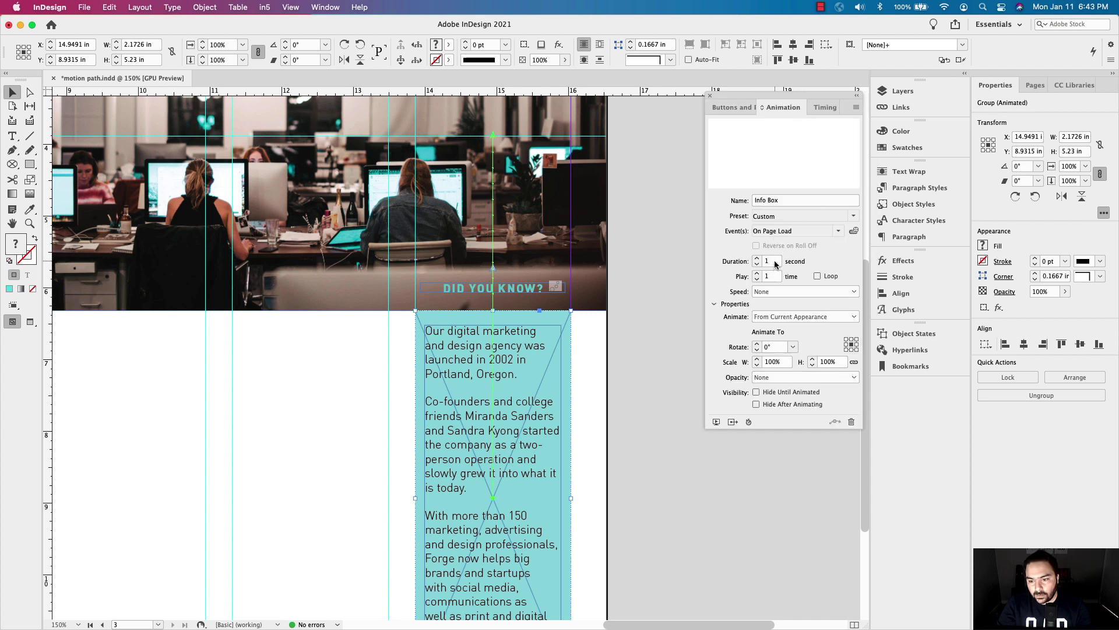
click(776, 263)
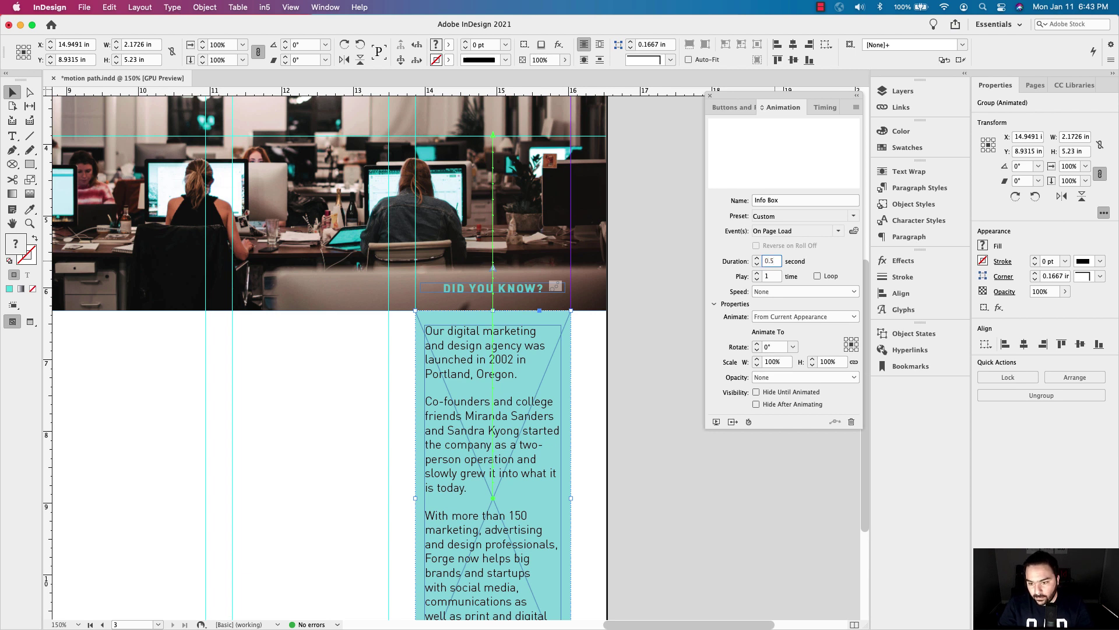
key(Return)
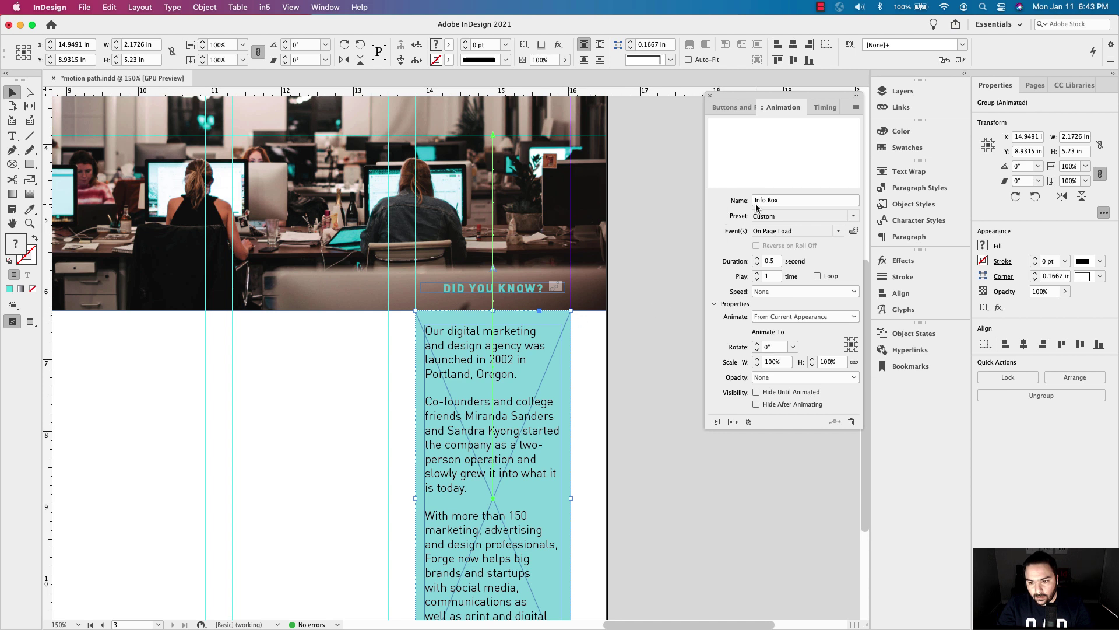
Set the "Did you know?" title frame's animation duration to 0.5 second and deselect it.
click(516, 292)
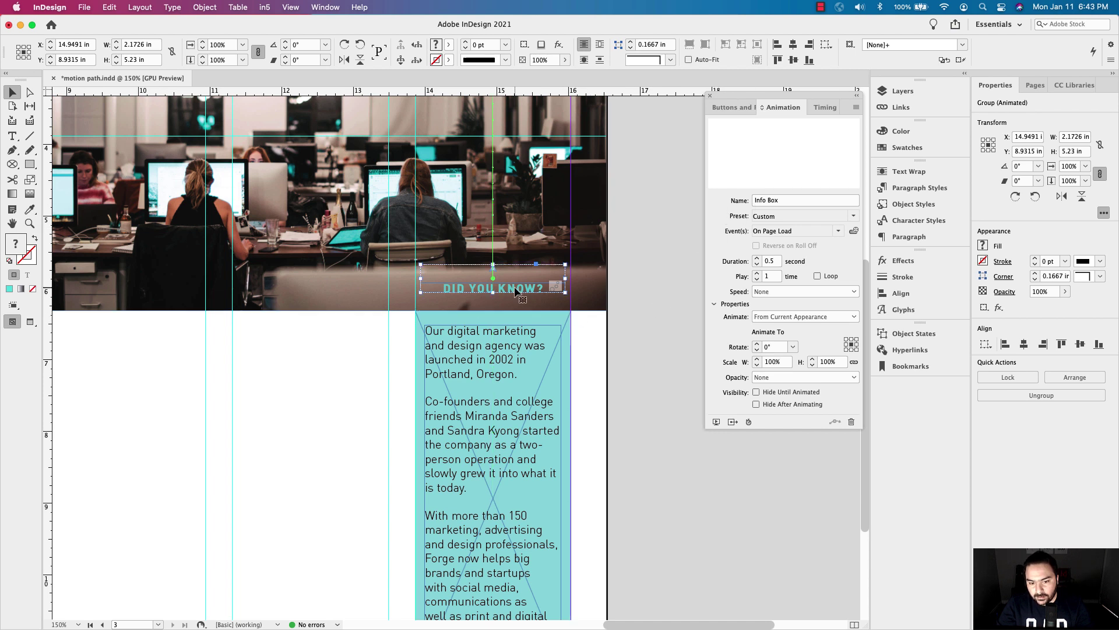
double_click(768, 261)
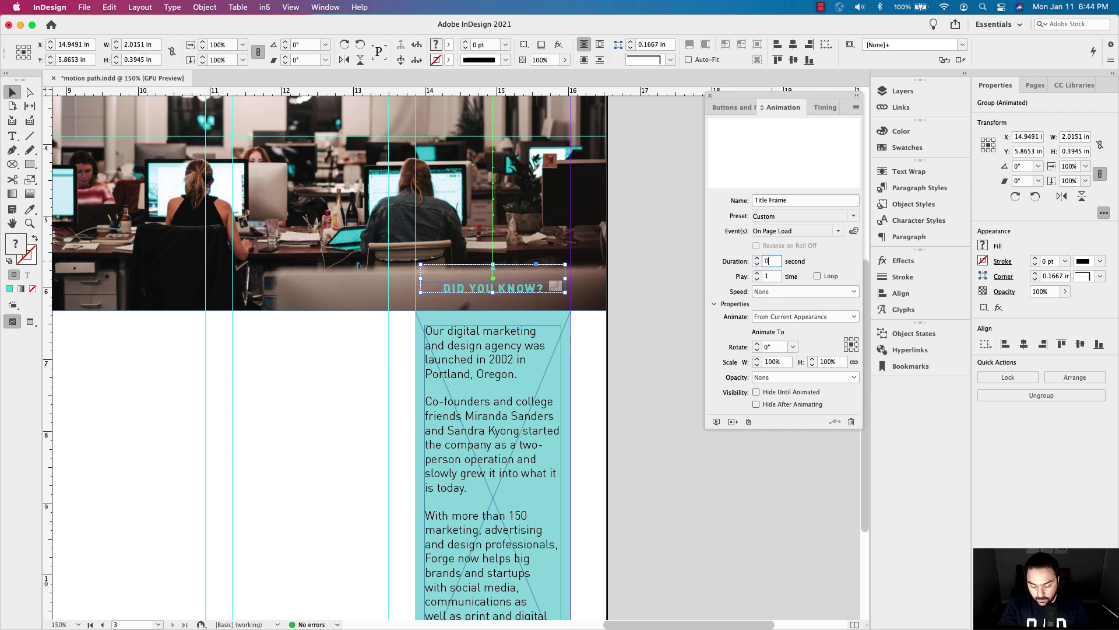
text(0.5)
key(Return)
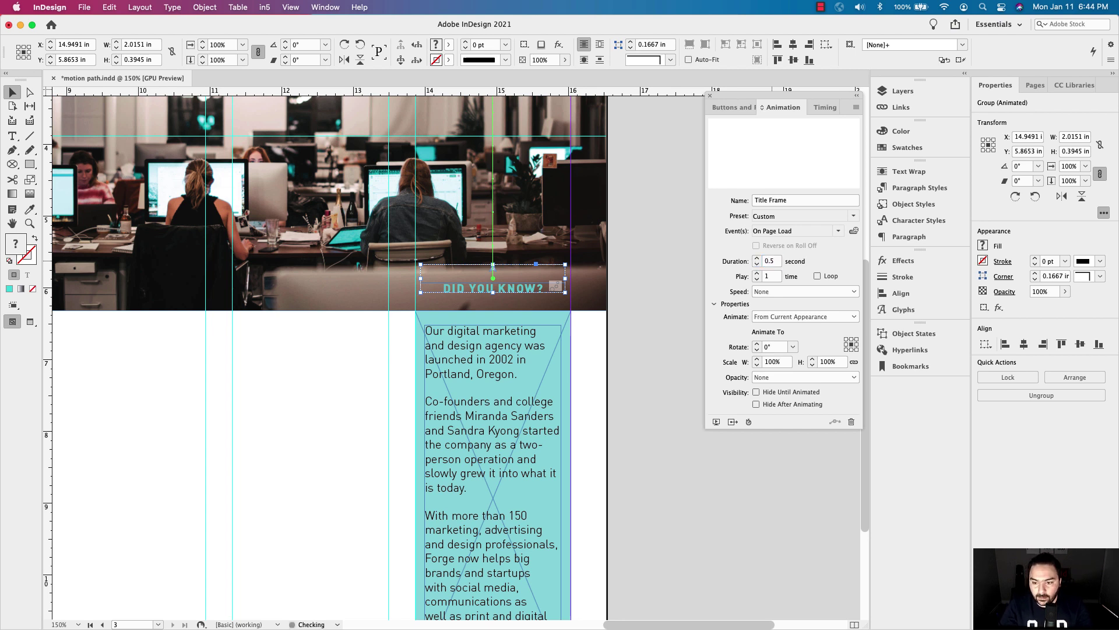
click(646, 259)
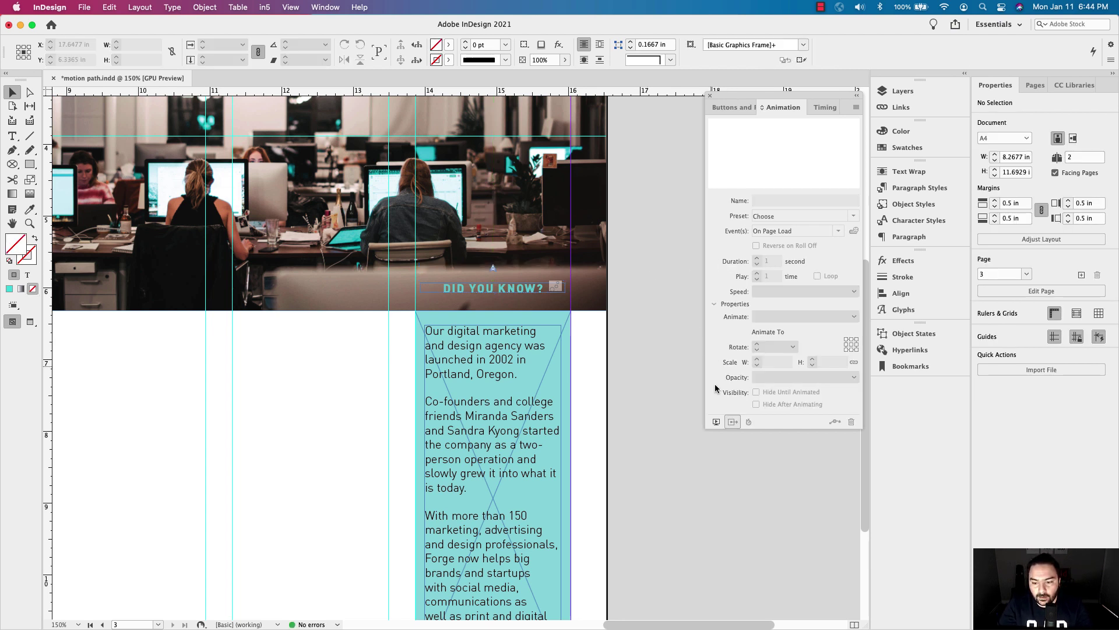
Preview the spread's interactivity with the shortened animations and close the preview.
click(716, 421)
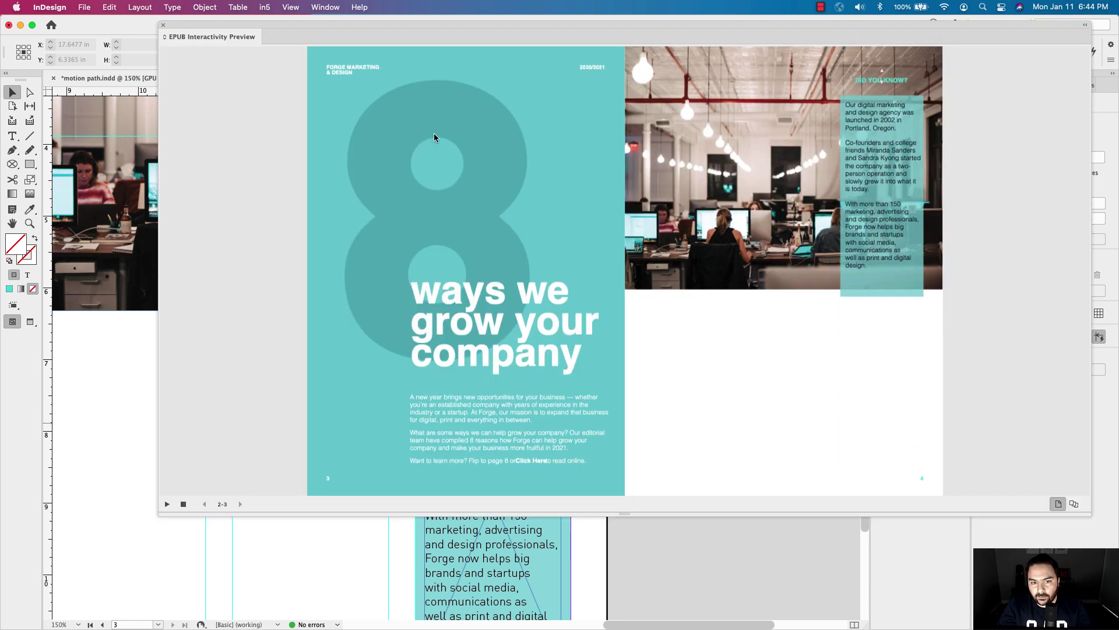
click(162, 27)
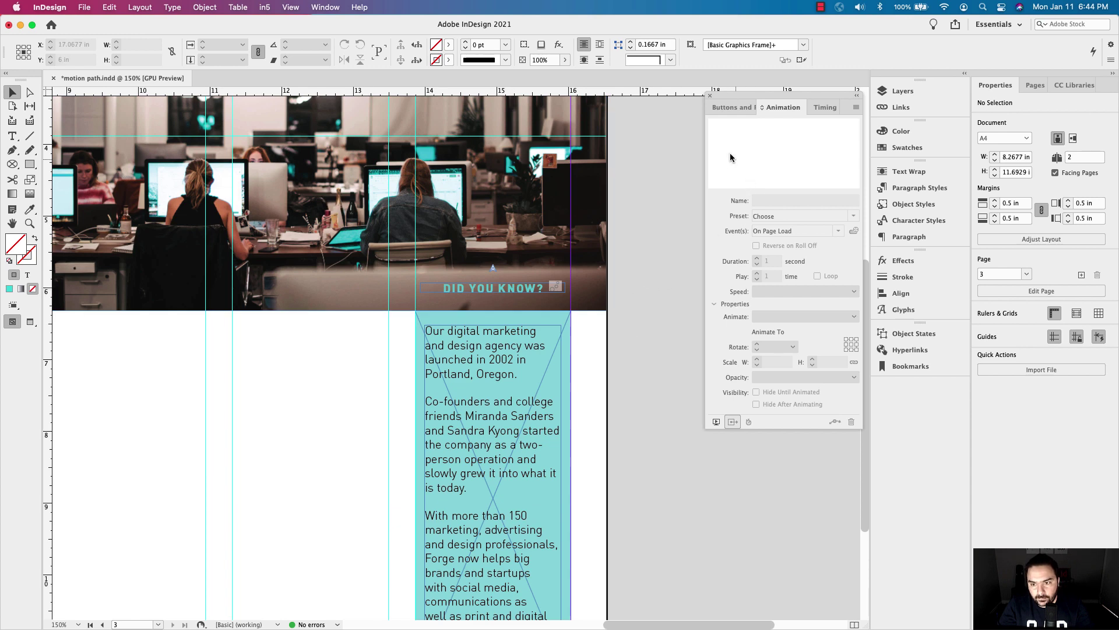
Convert the up arrow above the "Did you know?" title into a button named "Up Arrow".
click(729, 109)
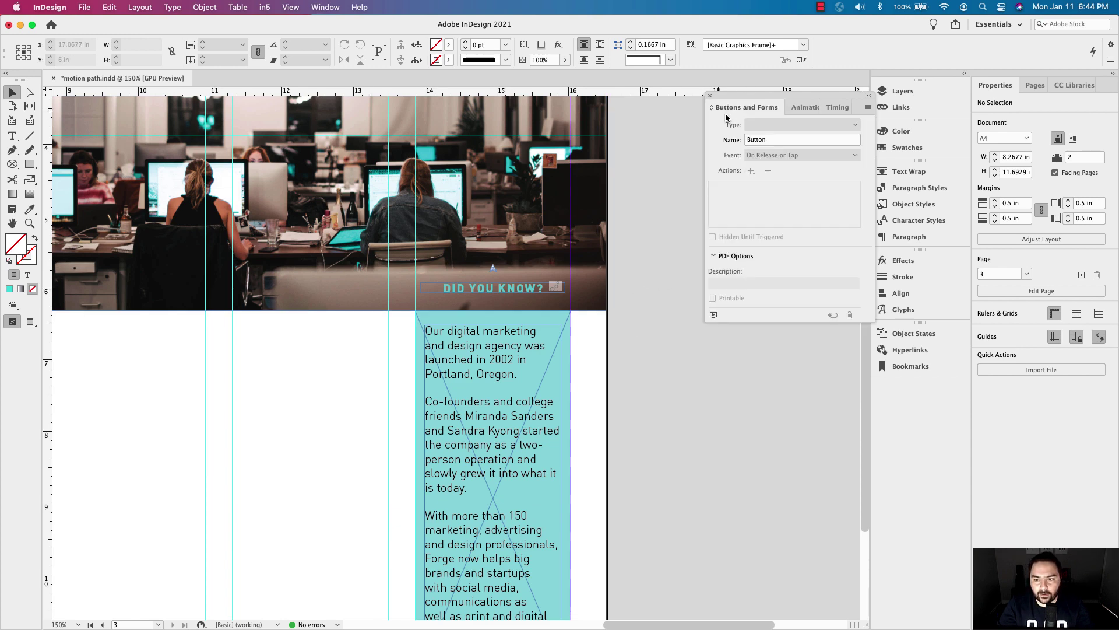
scroll(492, 269, up, 5)
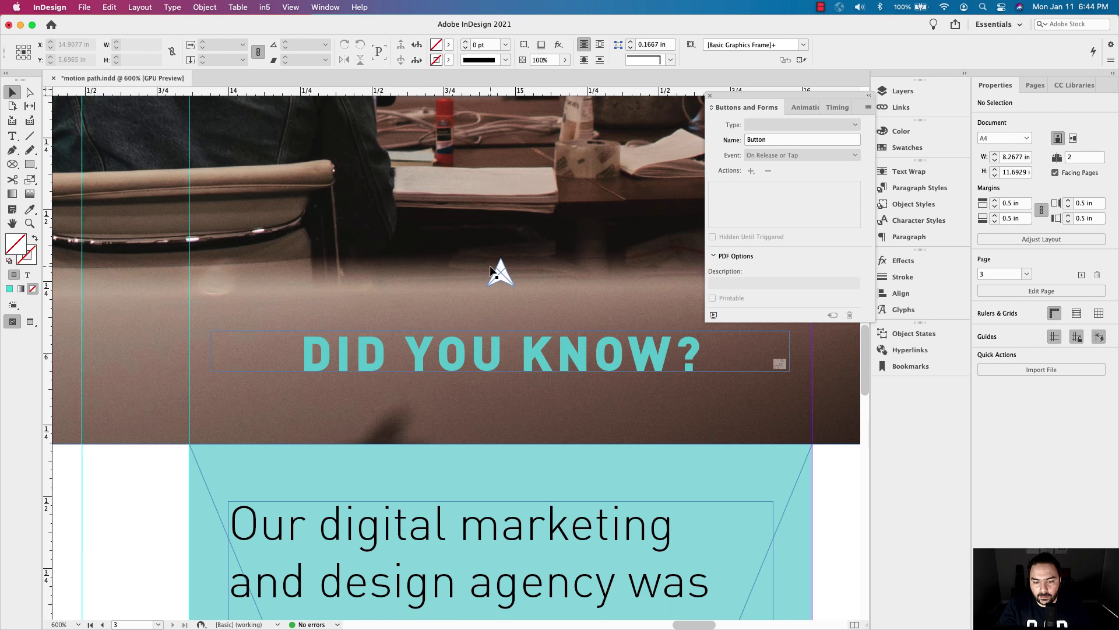
scroll(492, 270, down, 2)
click(499, 274)
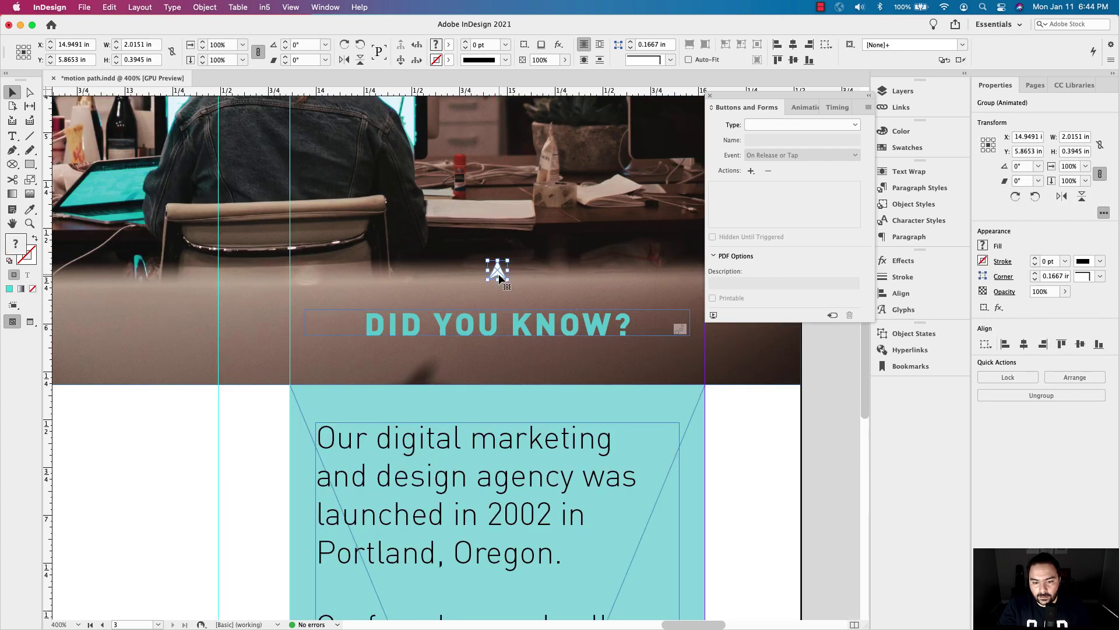
double_click(499, 275)
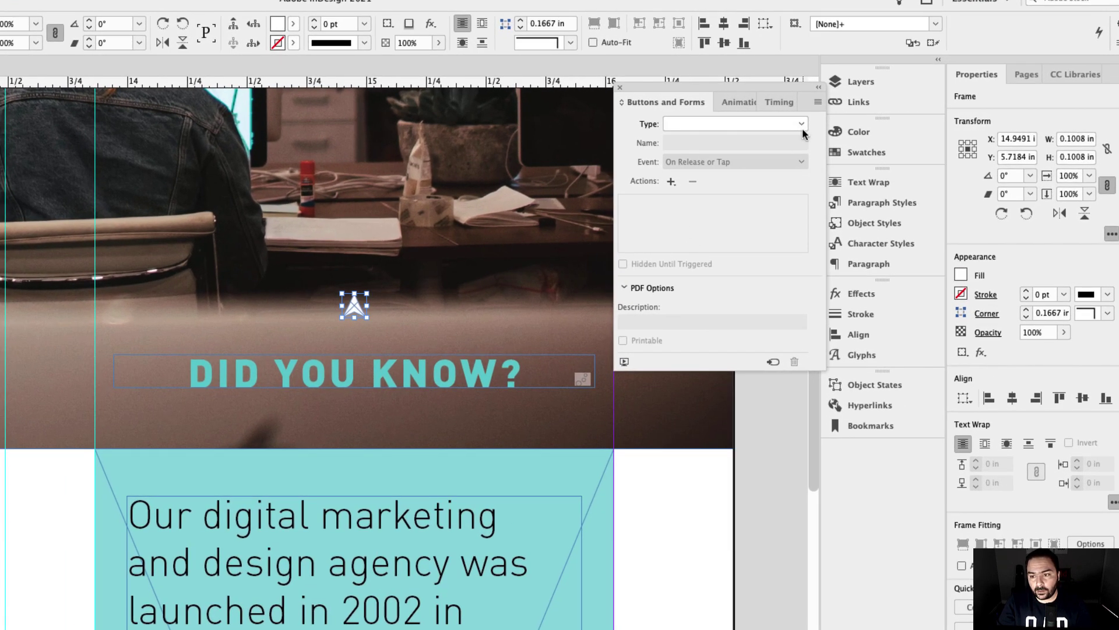
click(802, 125)
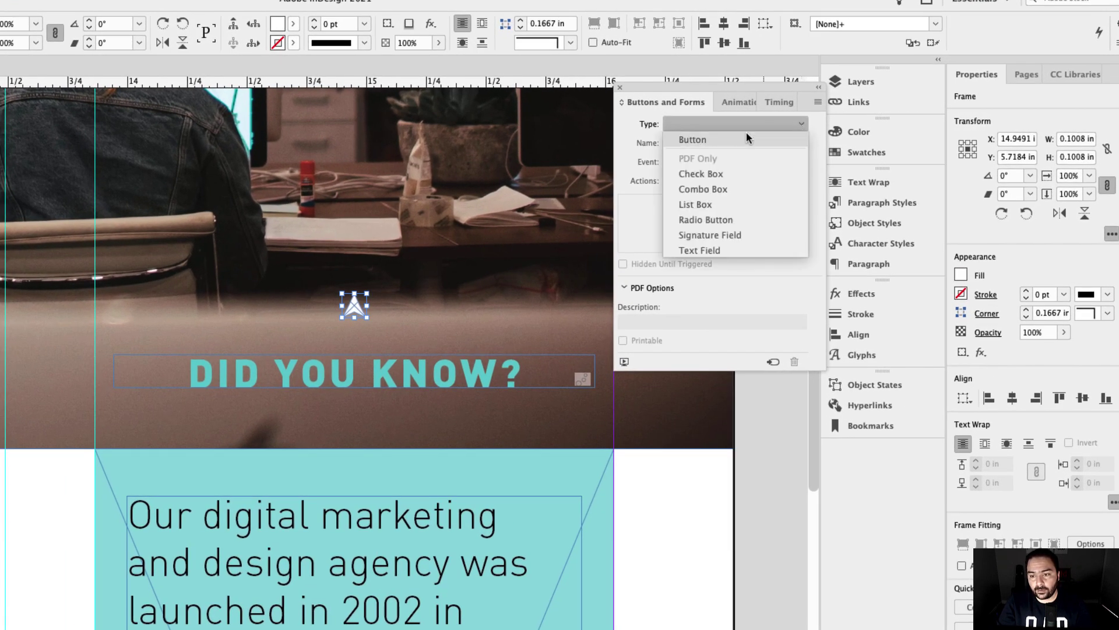
click(724, 137)
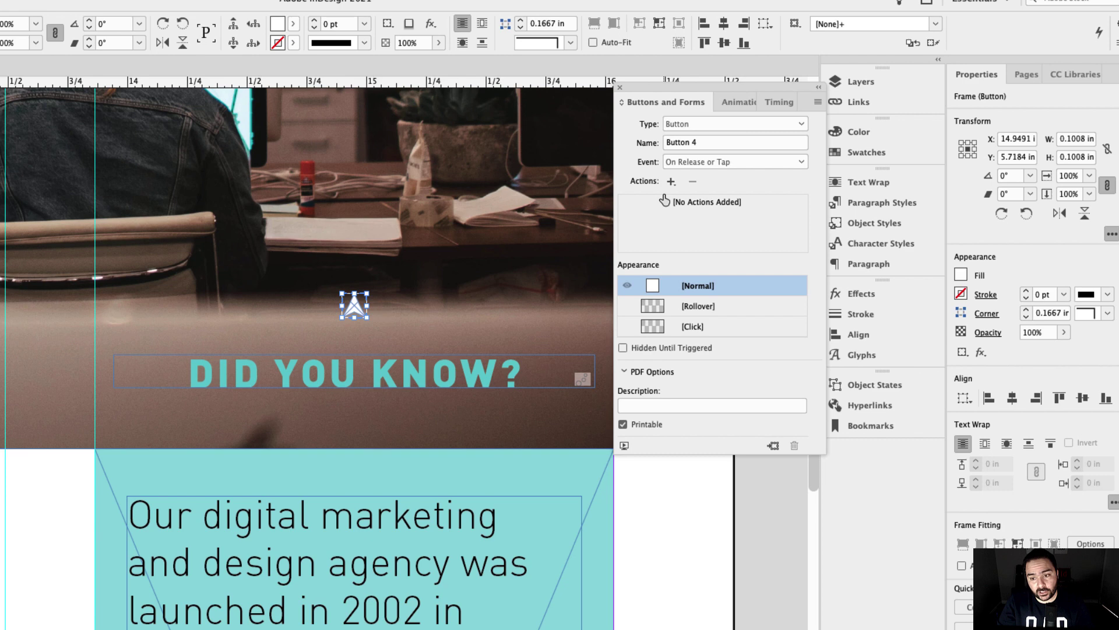
drag(702, 145, 654, 147)
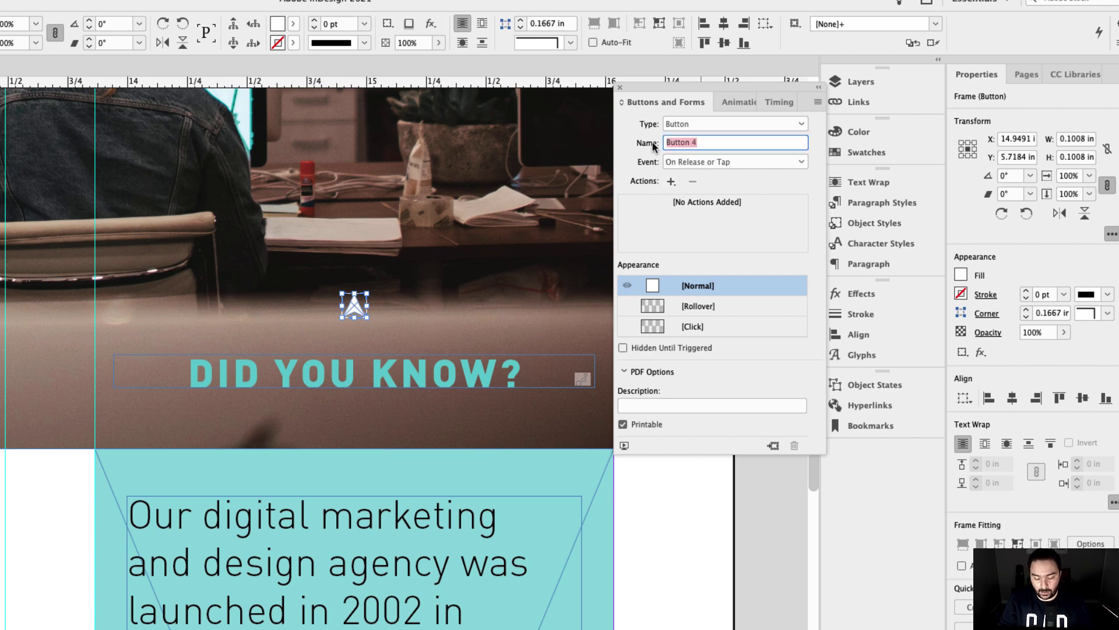
text(Up Arrow)
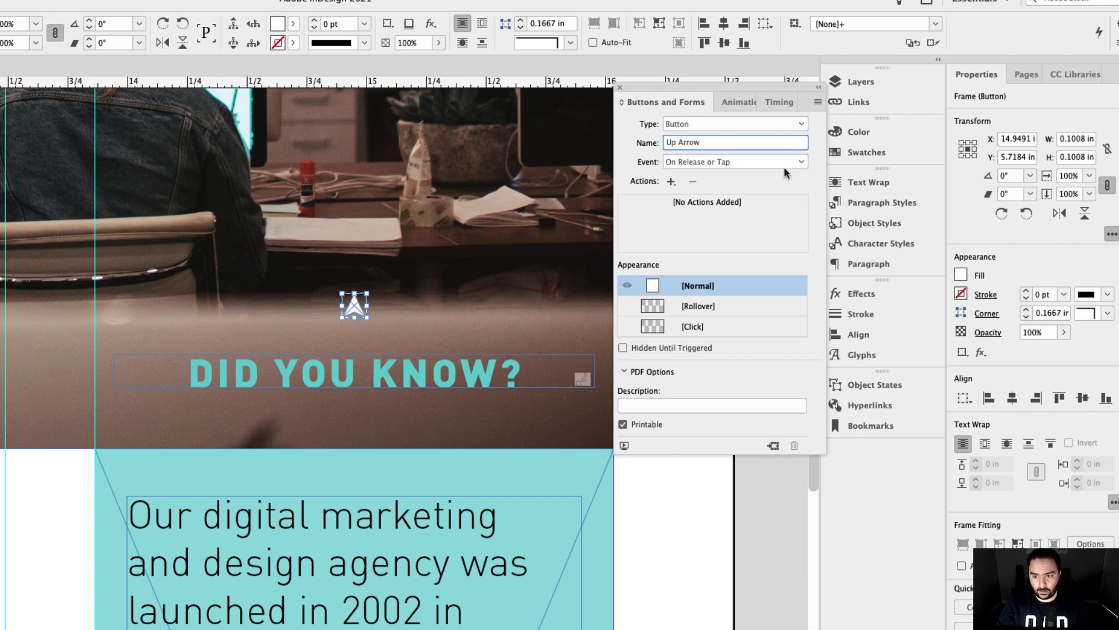
Add an action to the Up Arrow button that plays the Info Box animation on release or tap.
click(674, 184)
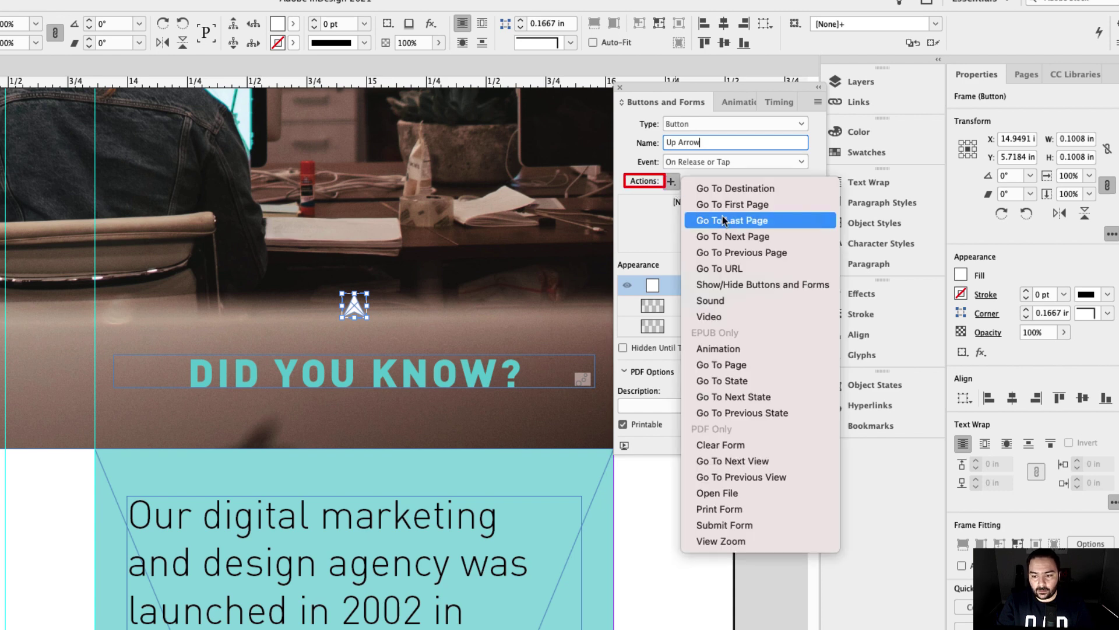
click(768, 350)
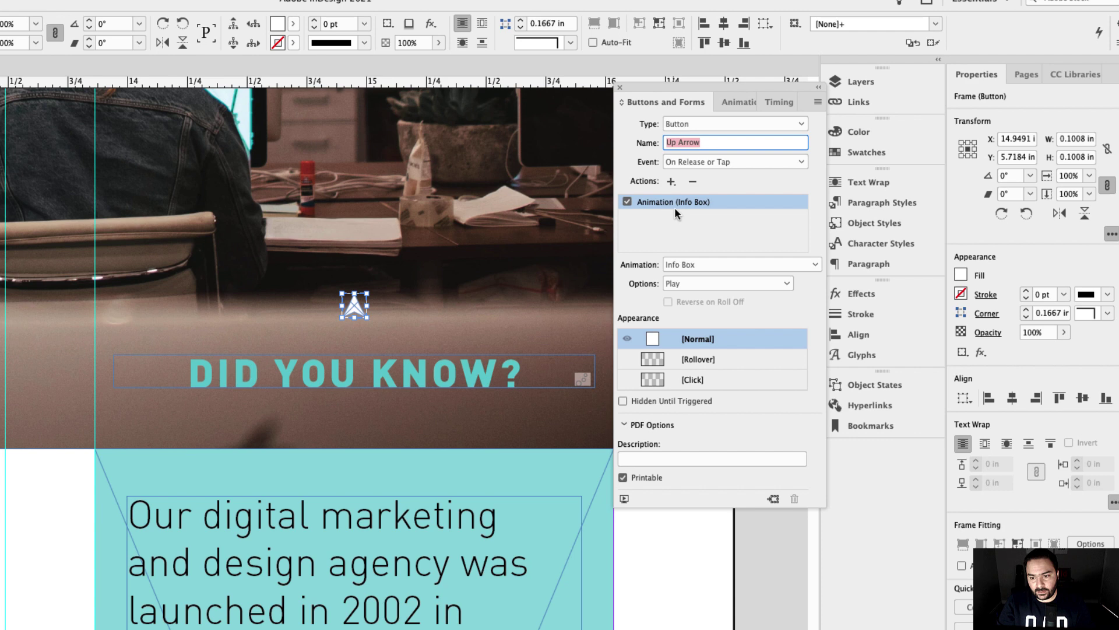
click(730, 263)
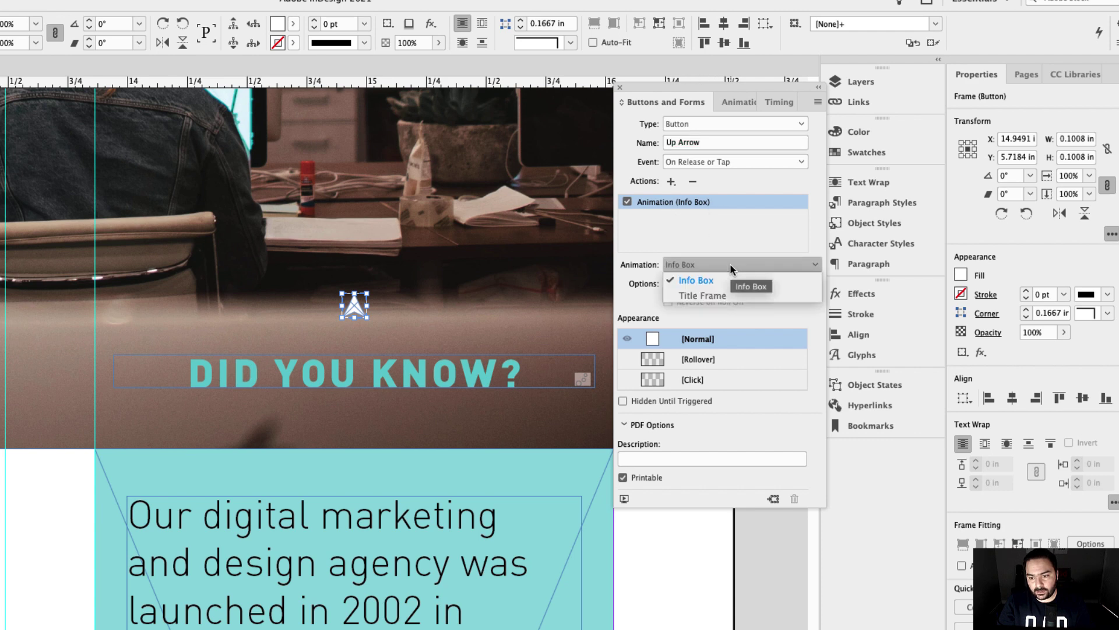
click(730, 263)
click(730, 263)
click(719, 271)
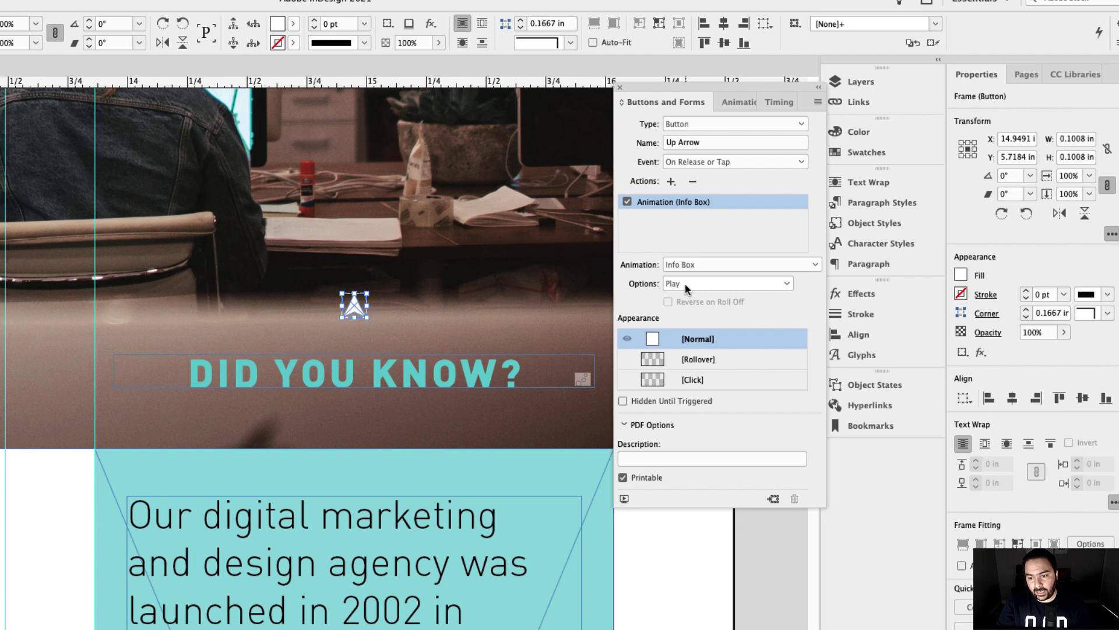
Add a second animation action to the Up Arrow button that plays the Title Frame animation.
click(672, 184)
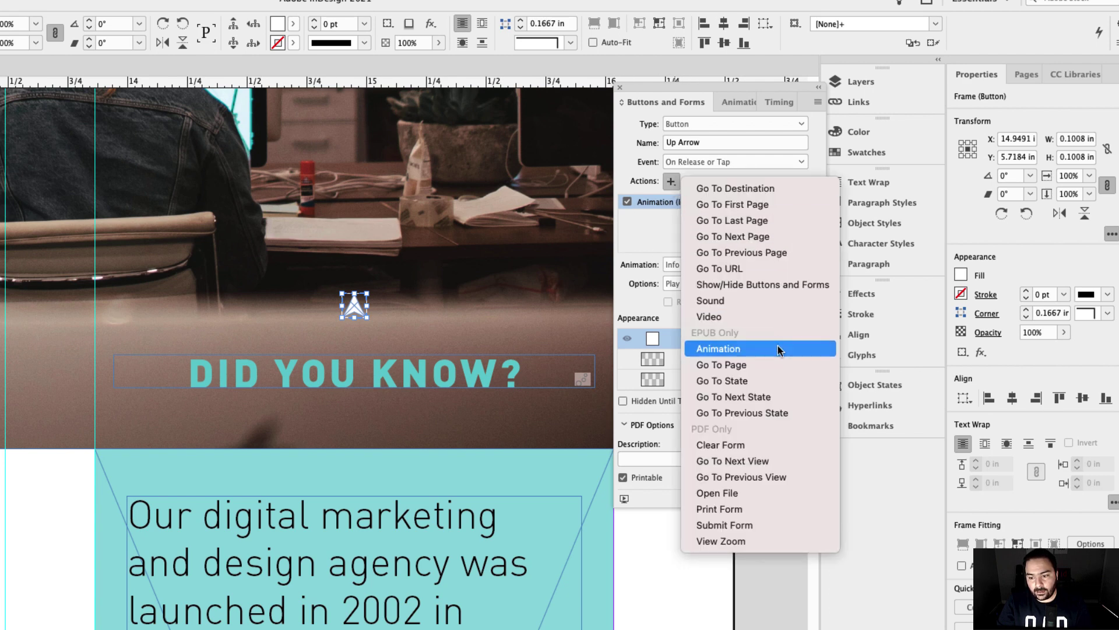
click(777, 348)
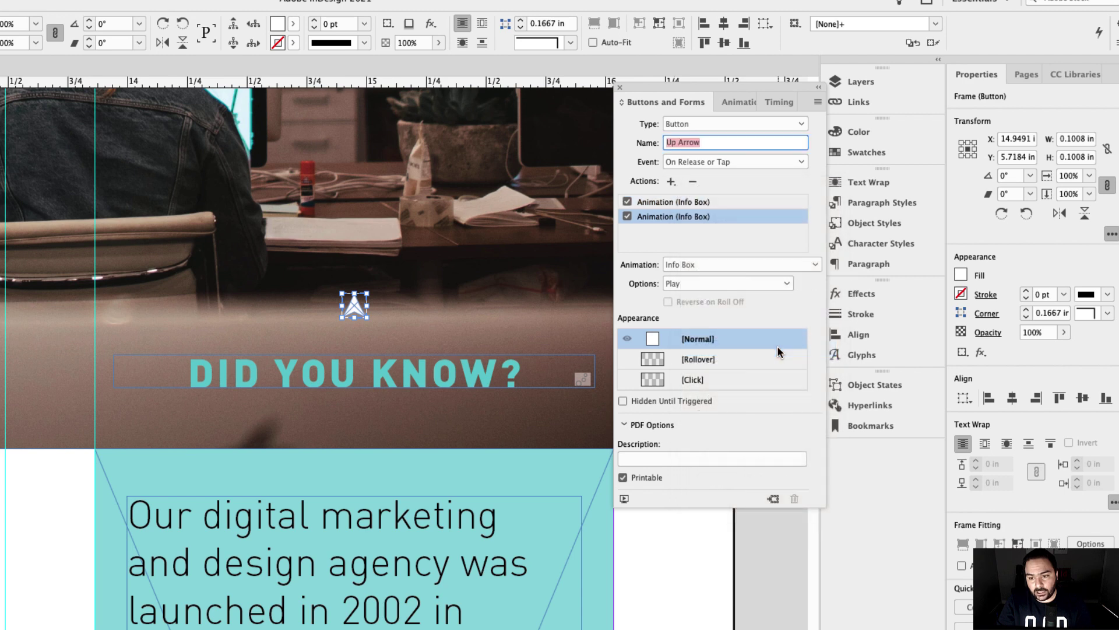
click(706, 265)
click(706, 265)
click(706, 265)
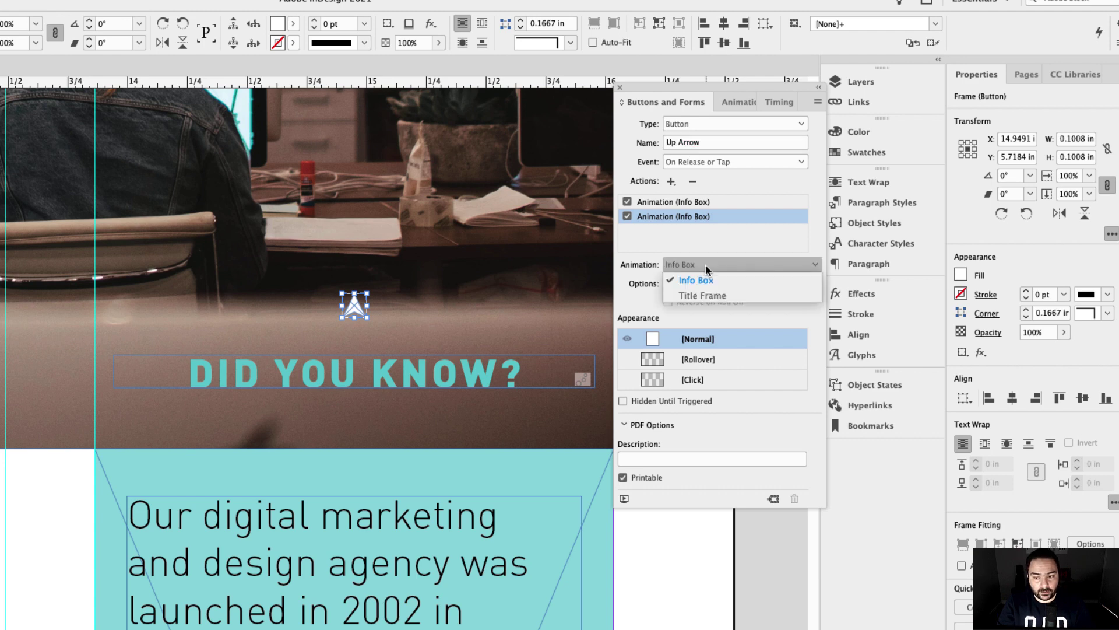
click(706, 292)
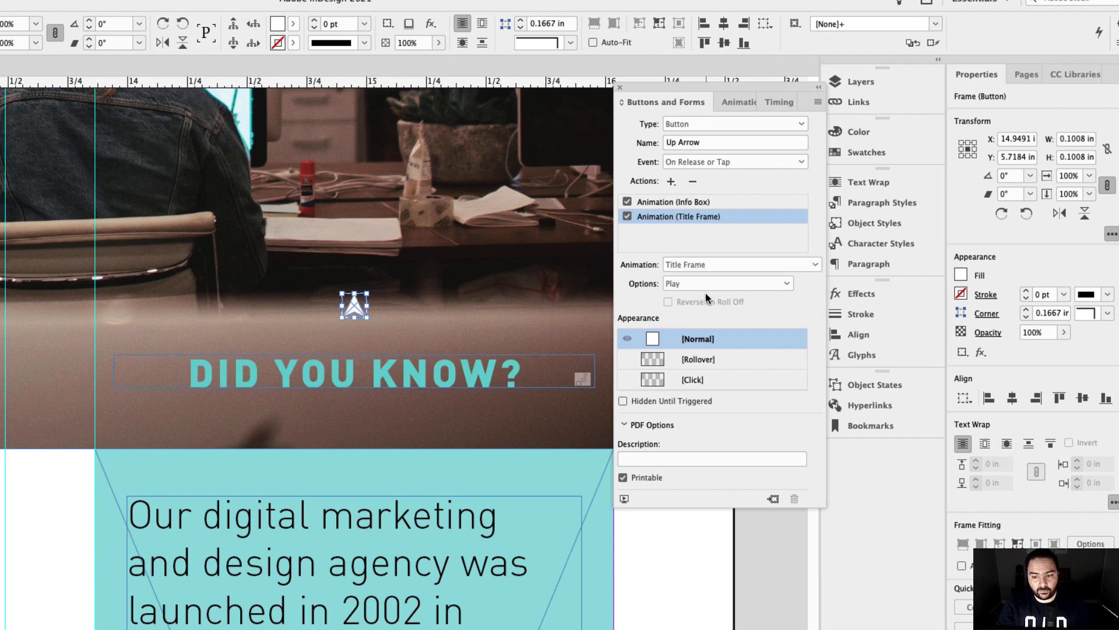
click(678, 204)
click(675, 218)
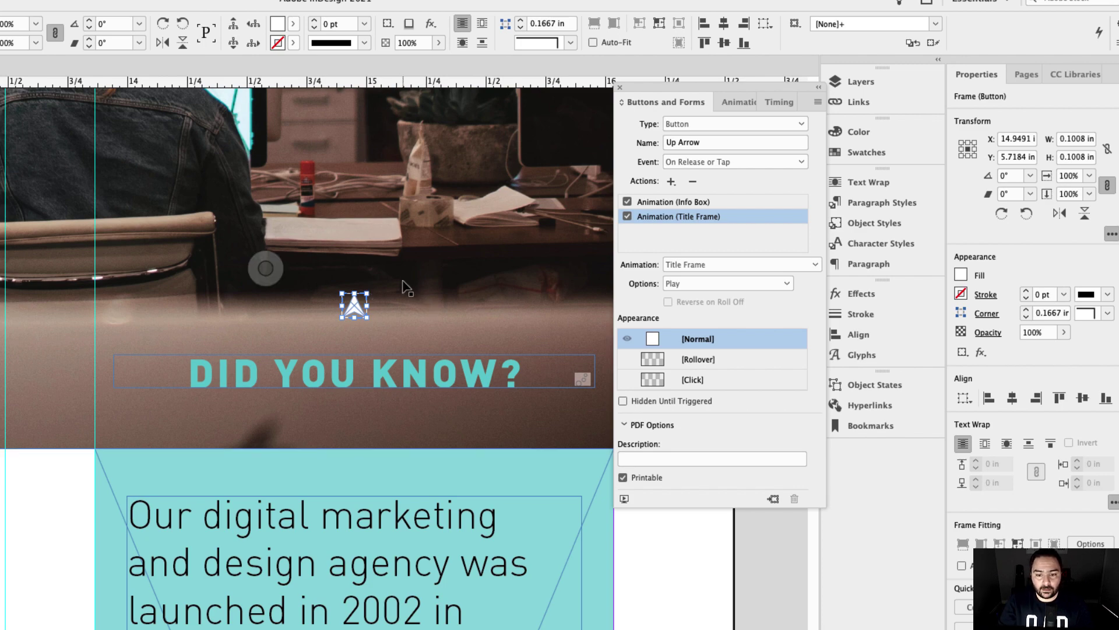
Add a Show/Hide Buttons and Forms action to the Up Arrow button.
scroll(408, 286, up, 10)
scroll(408, 286, down, 8)
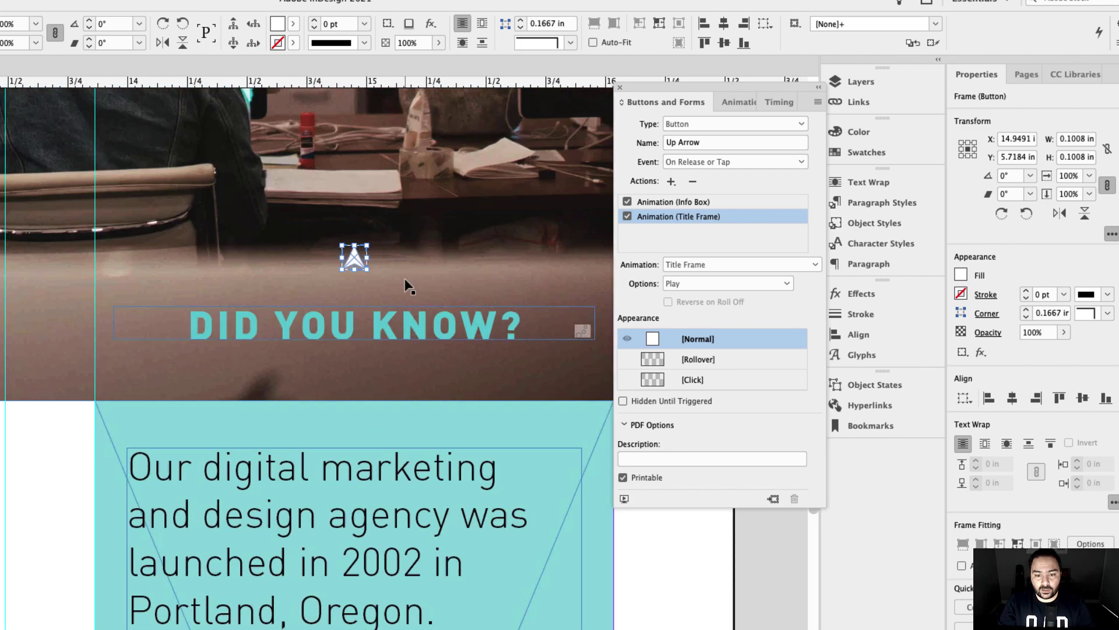
scroll(408, 285, up, 15)
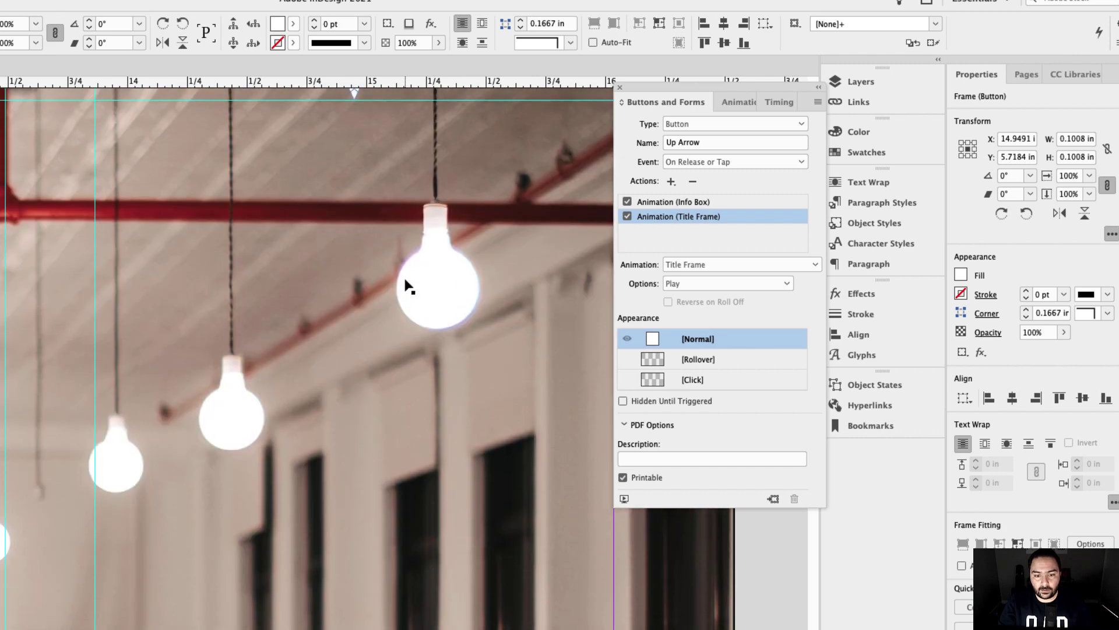
scroll(405, 282, up, 5)
scroll(358, 225, down, 10)
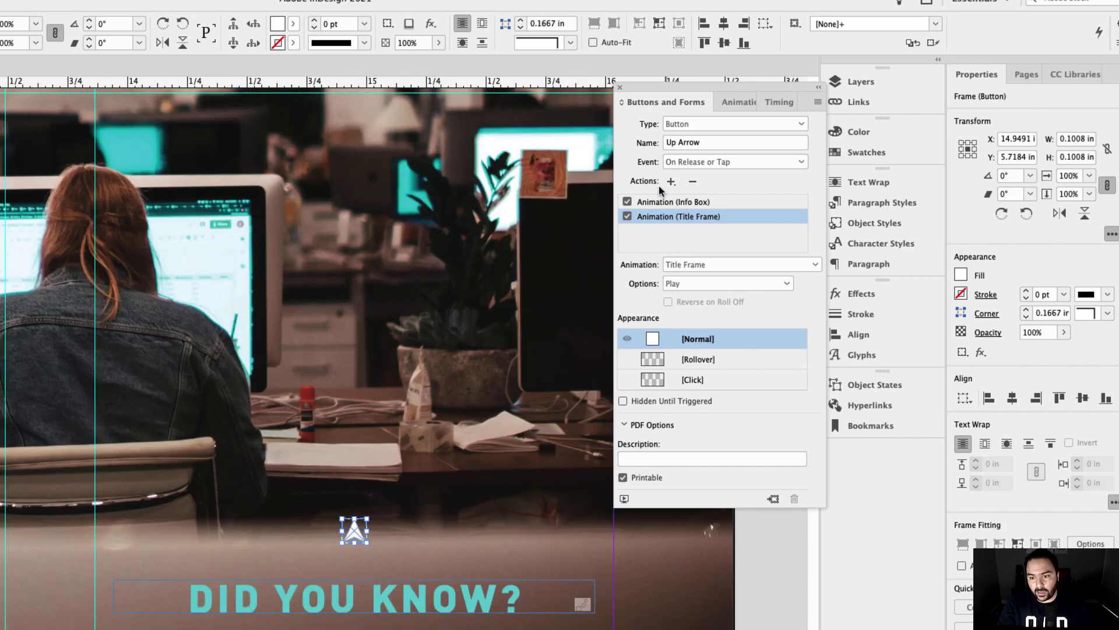
scroll(580, 243, down, 3)
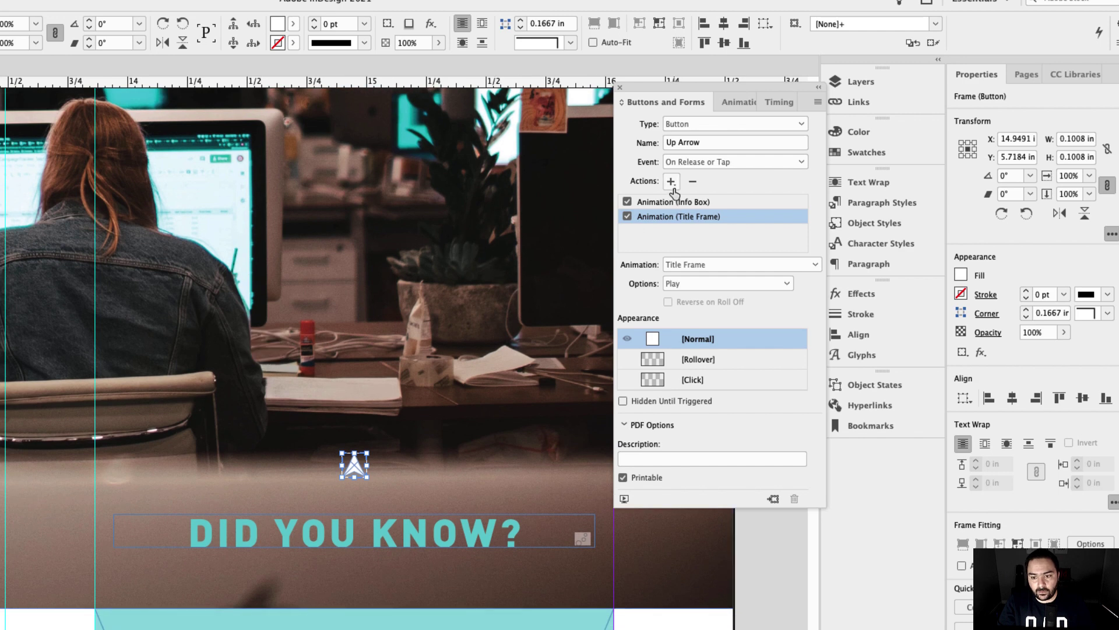
click(671, 183)
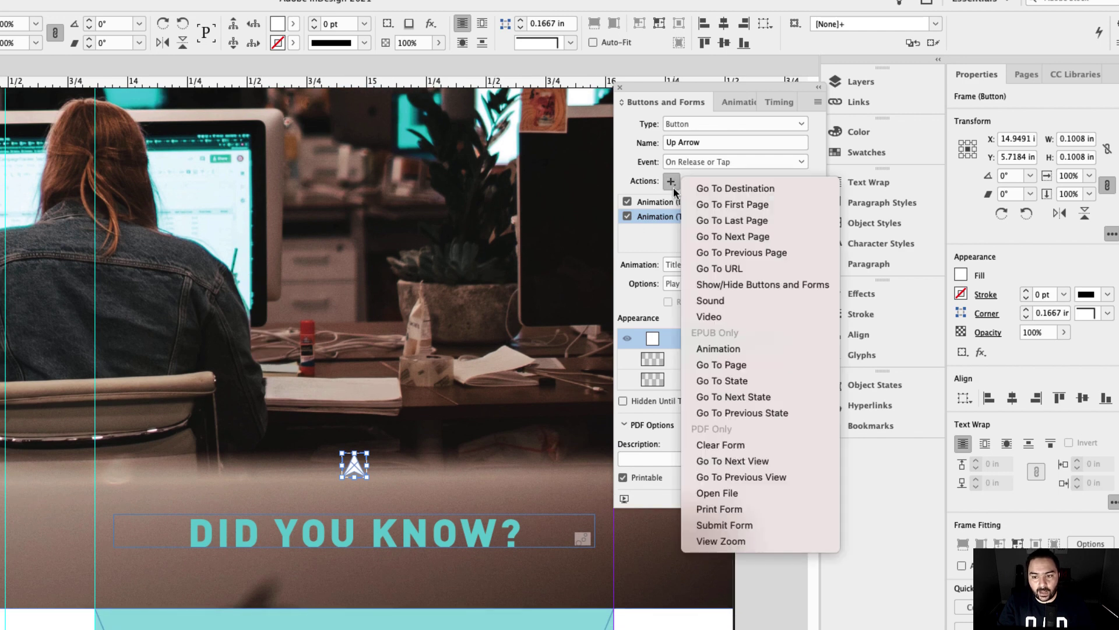
click(811, 284)
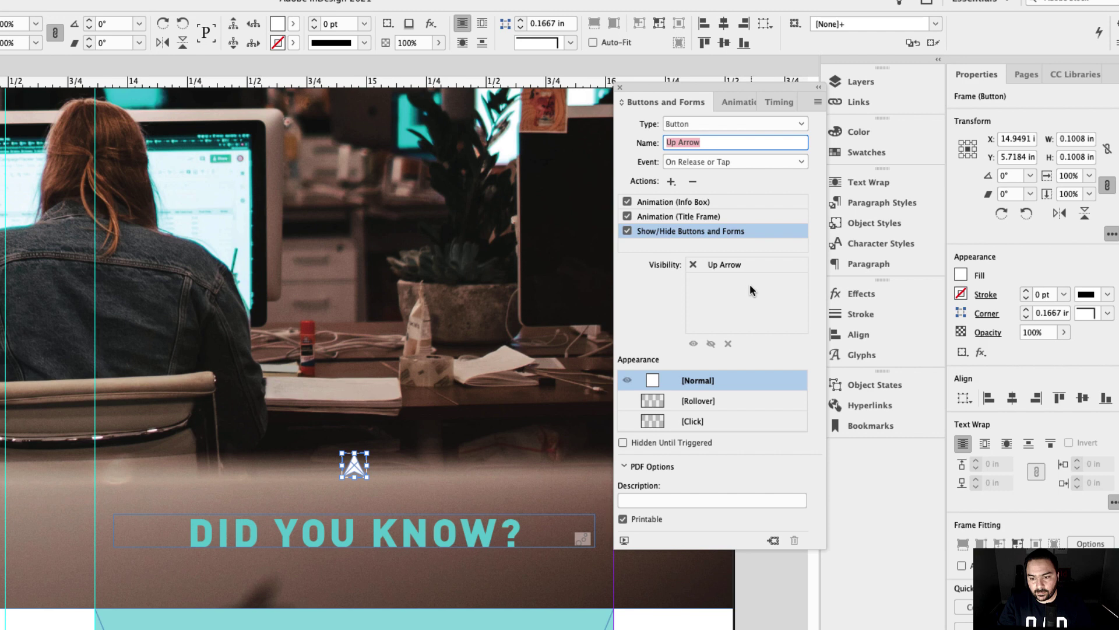
Convert the down arrow near the top of the photo into a button named "Down Arrow".
scroll(470, 234, up, 10)
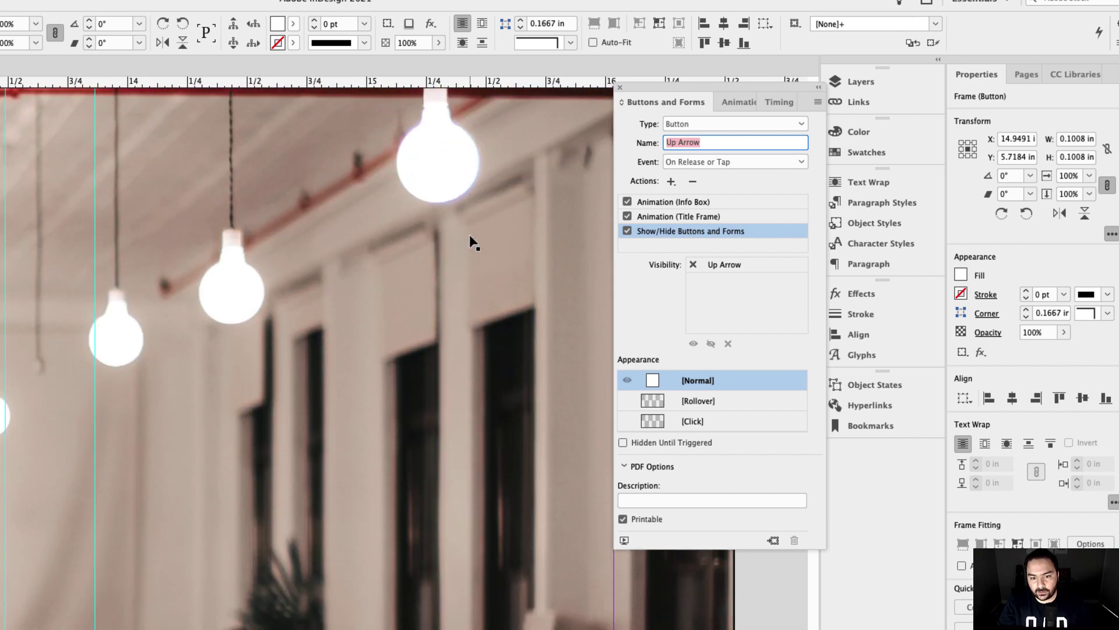
scroll(470, 235, up, 5)
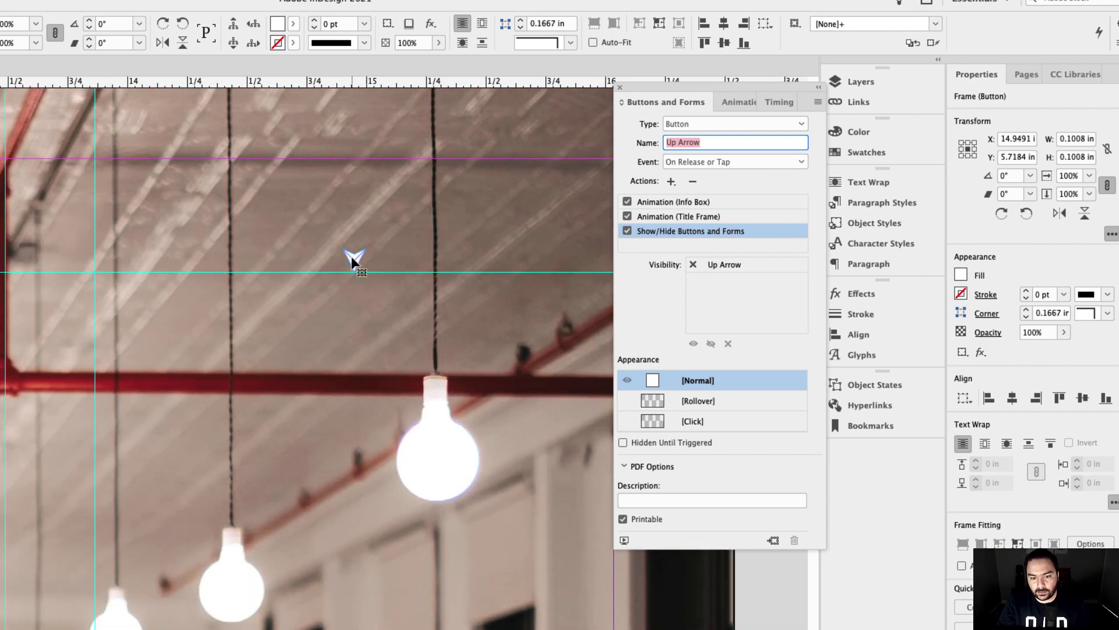
click(352, 261)
click(796, 123)
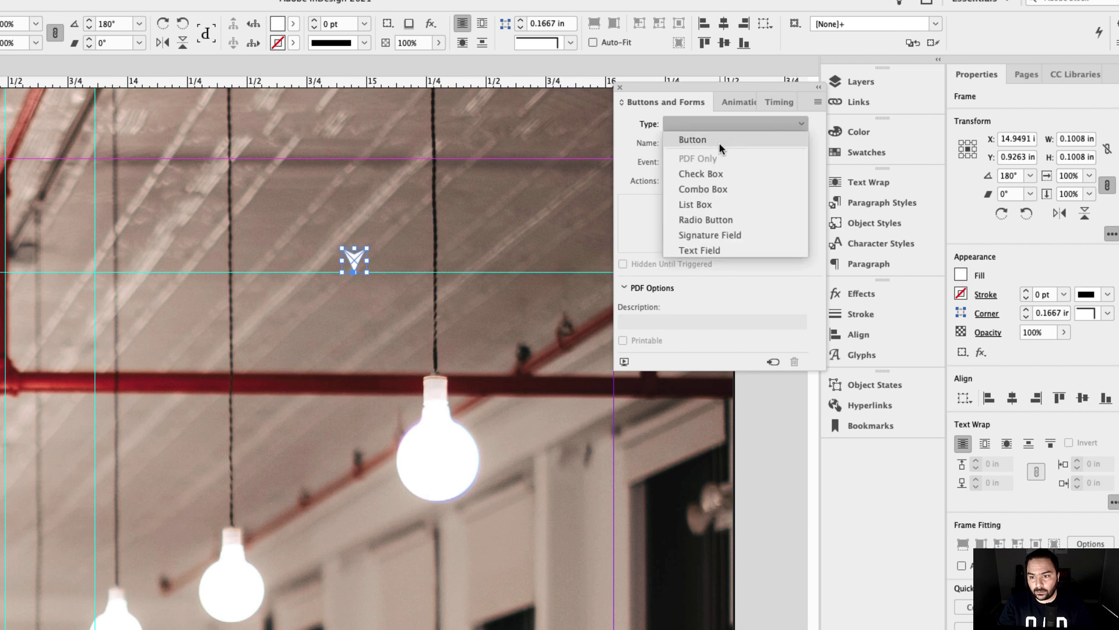
click(692, 140)
triple_click(693, 142)
text(Down Arrow)
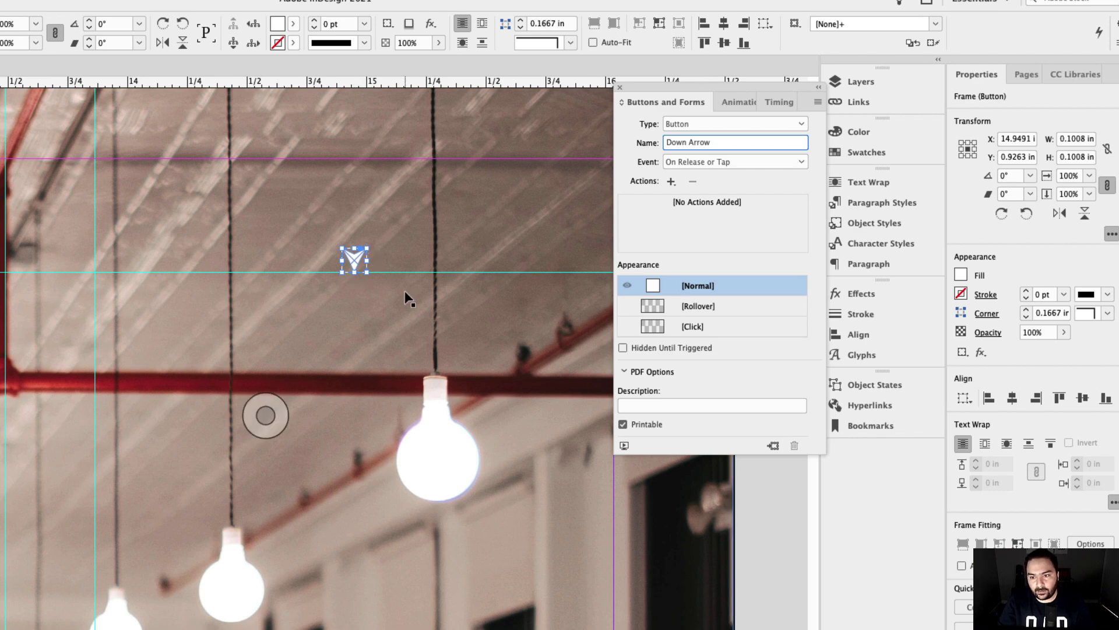
Set the Up Arrow button's Show/Hide action to hide Up Arrow and show Down Arrow.
scroll(408, 298, down, 10)
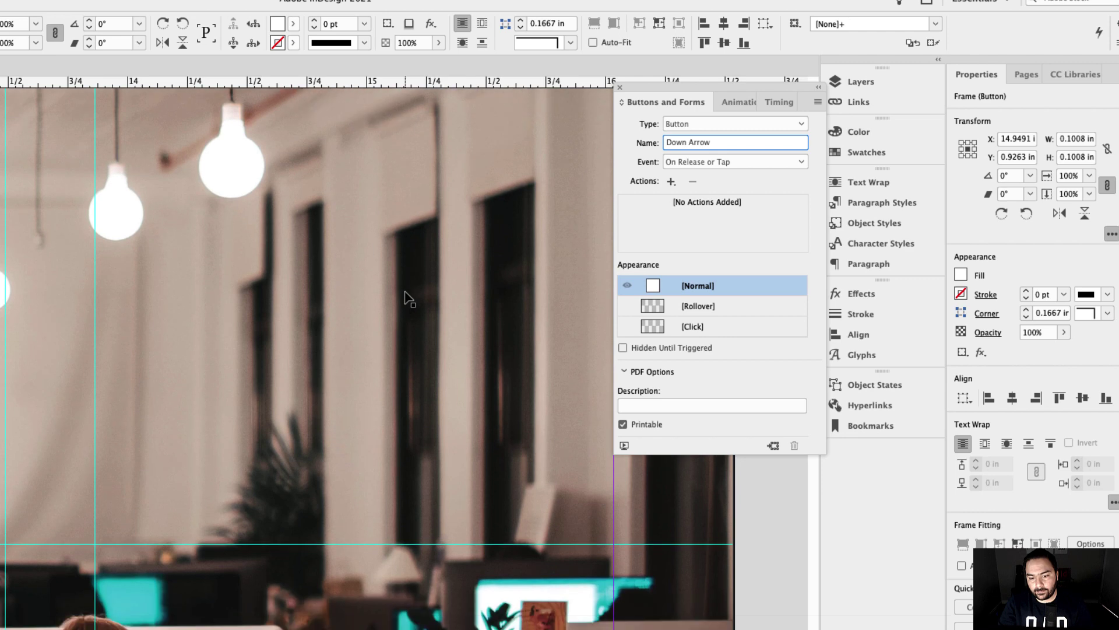
double_click(409, 269)
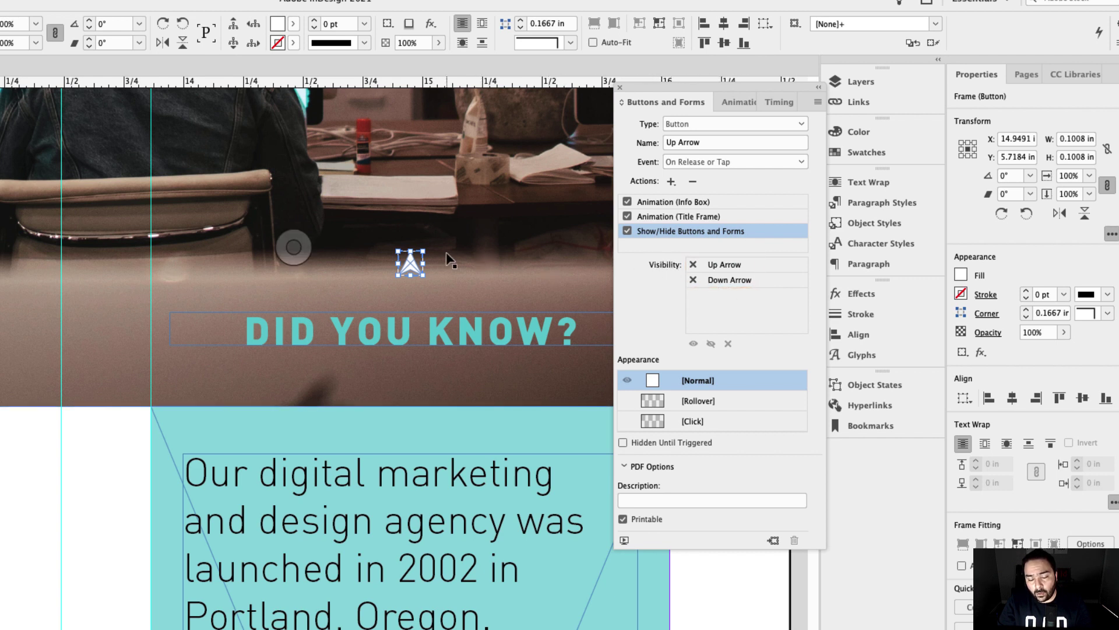
click(693, 265)
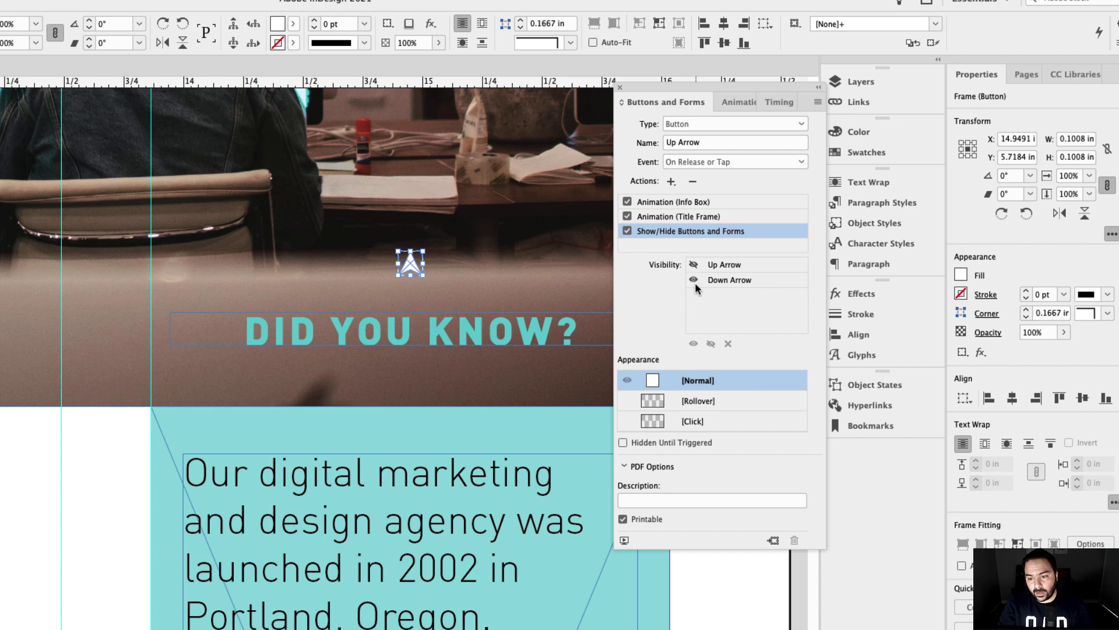
click(694, 280)
Add an animation action to the Down Arrow button that plays the Info Box animation in reverse.
click(484, 316)
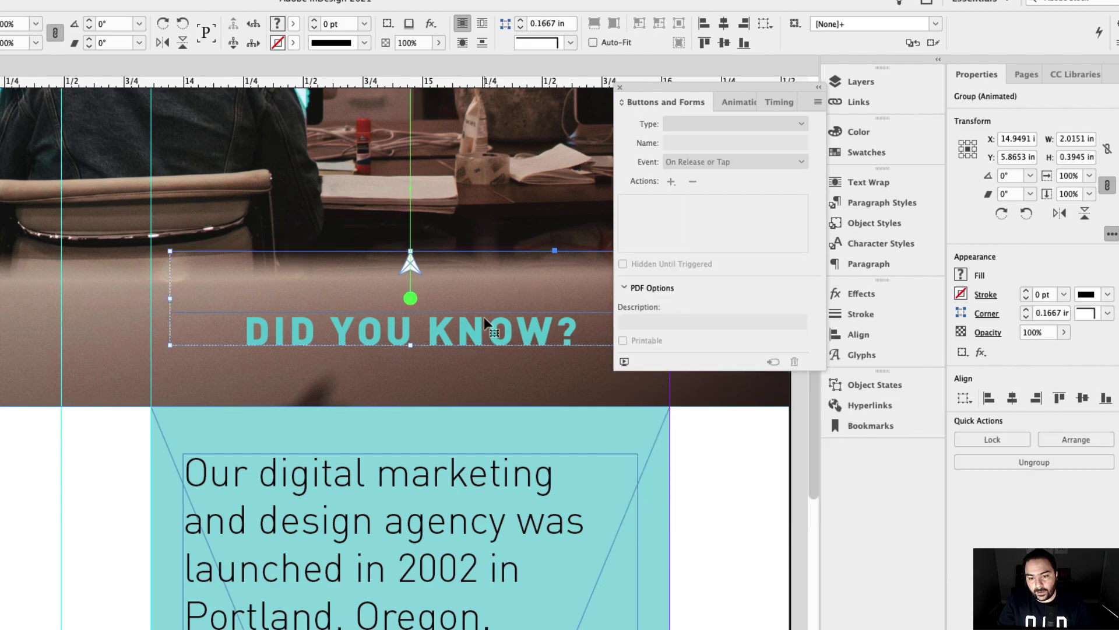
scroll(484, 317, up, 10)
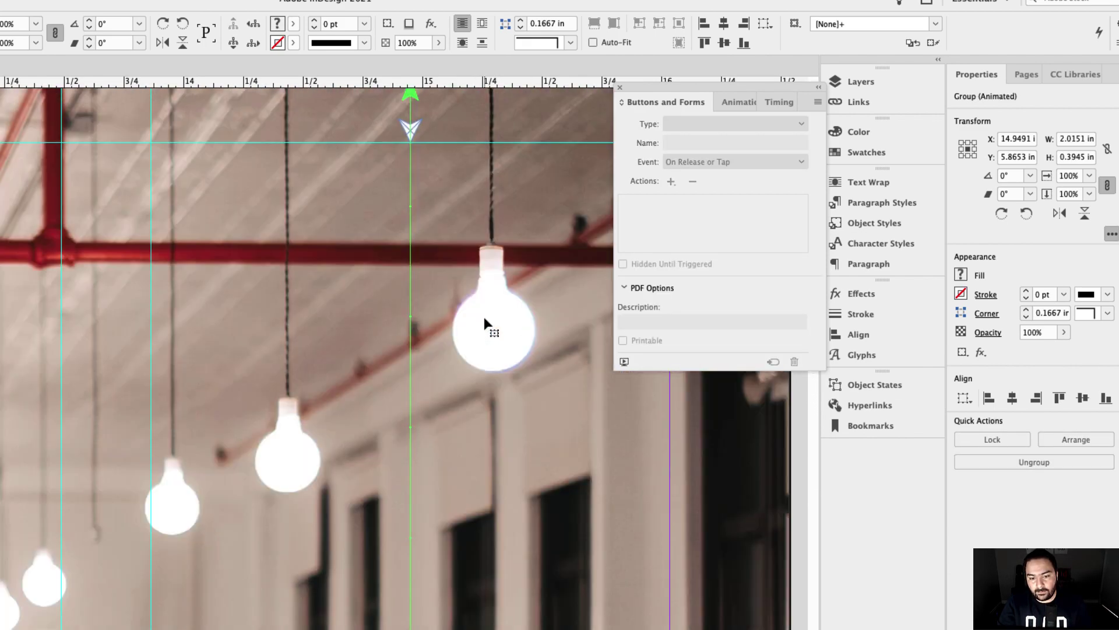
scroll(484, 317, up, 5)
scroll(484, 317, right, 5)
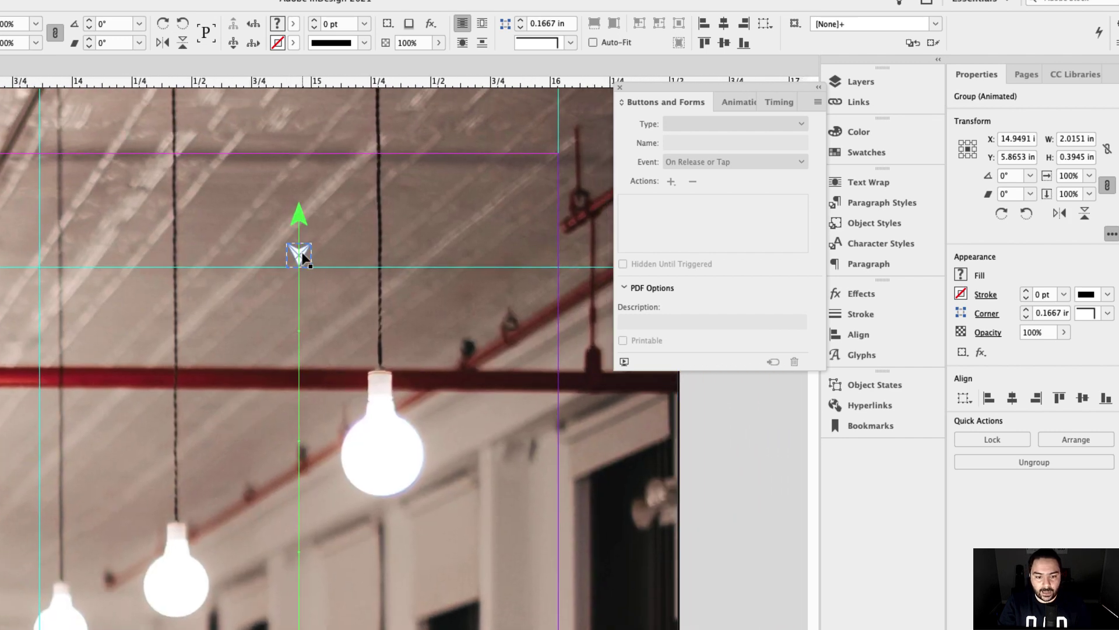
click(303, 256)
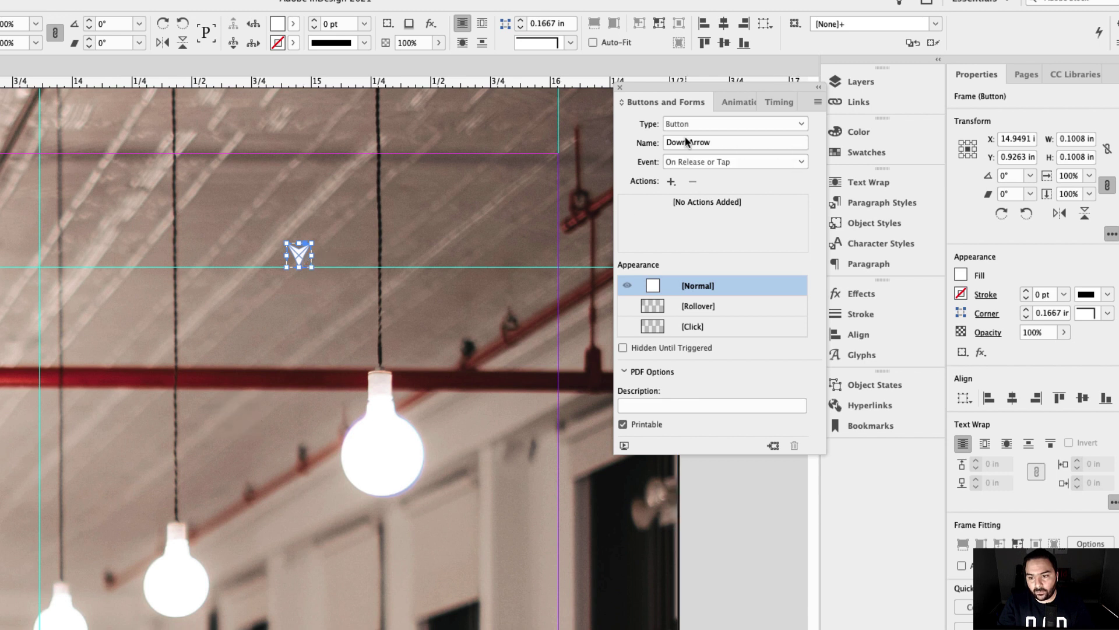
click(671, 182)
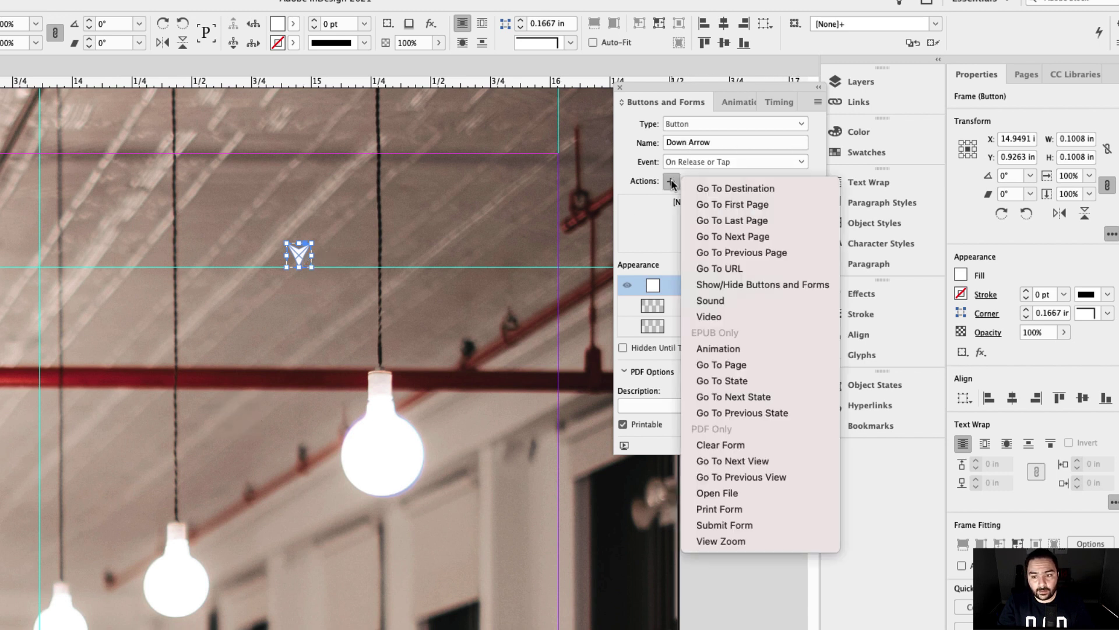
click(732, 347)
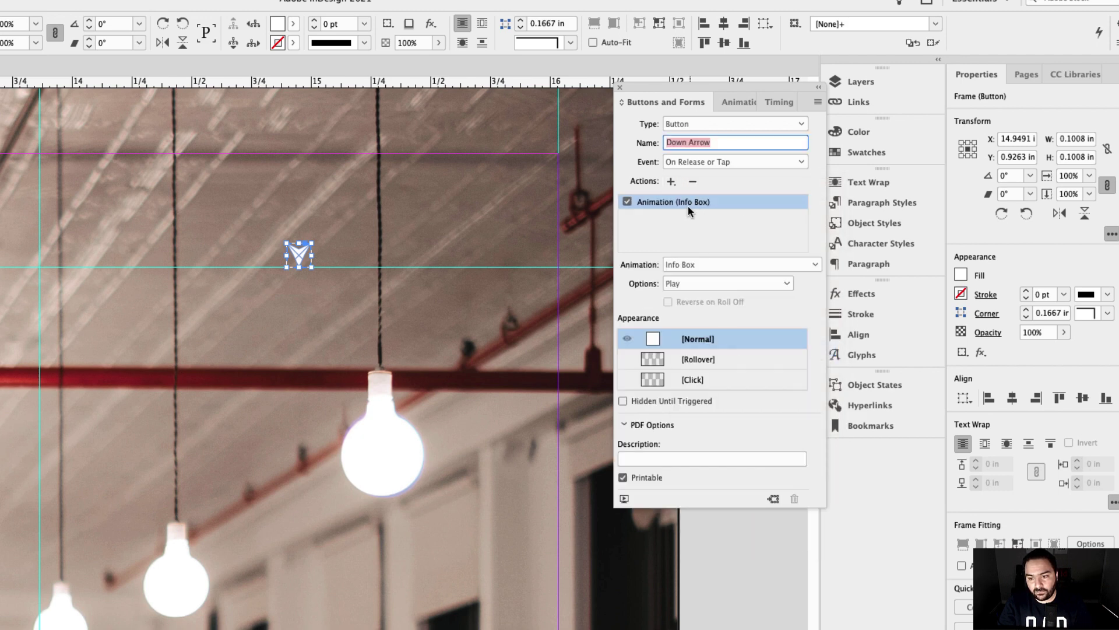
click(704, 264)
click(705, 264)
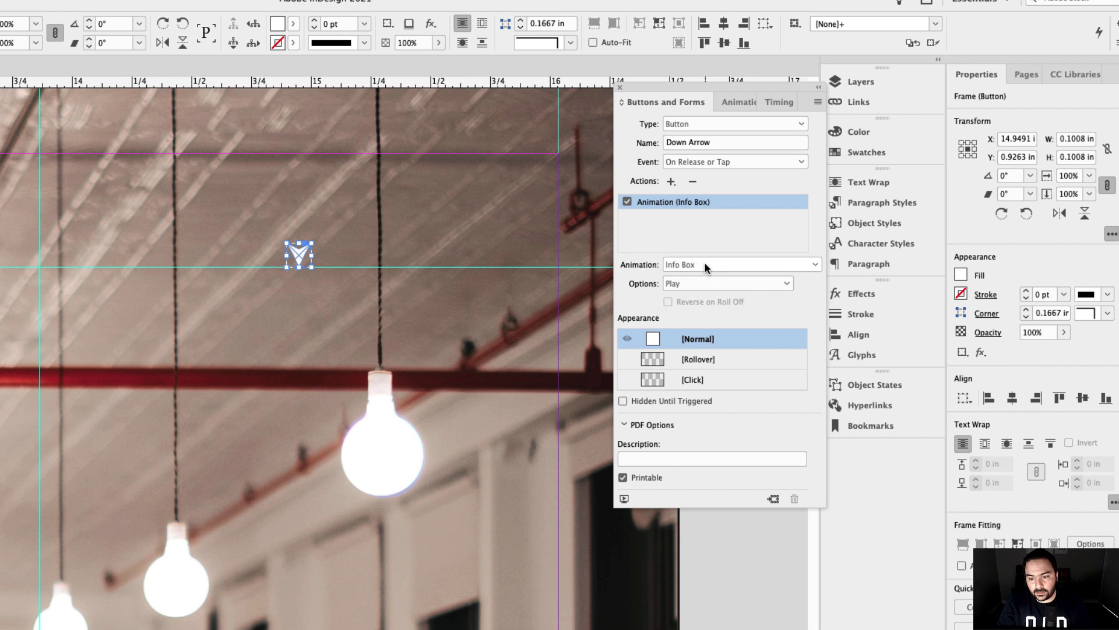
click(680, 283)
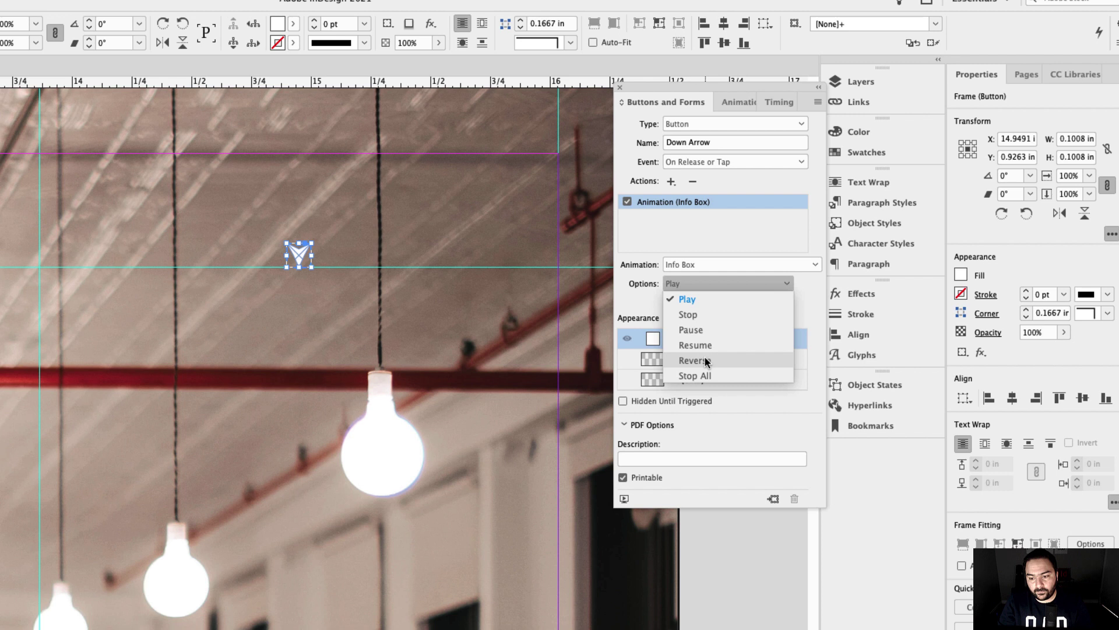
click(725, 362)
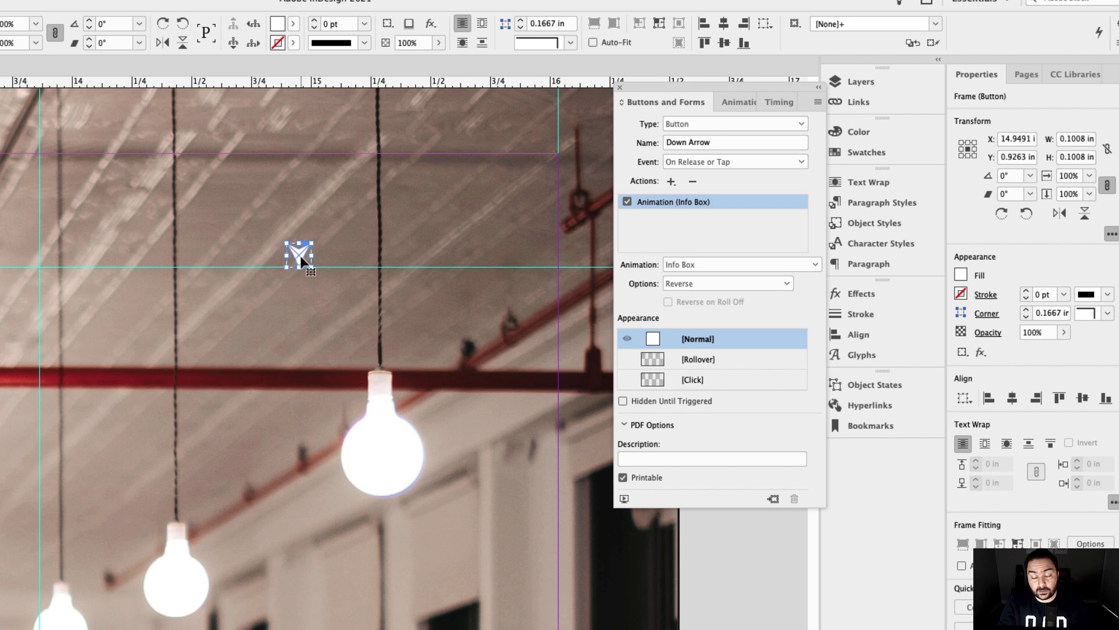
Add a second animation action to the Down Arrow button that plays the Title Frame animation in reverse.
click(671, 181)
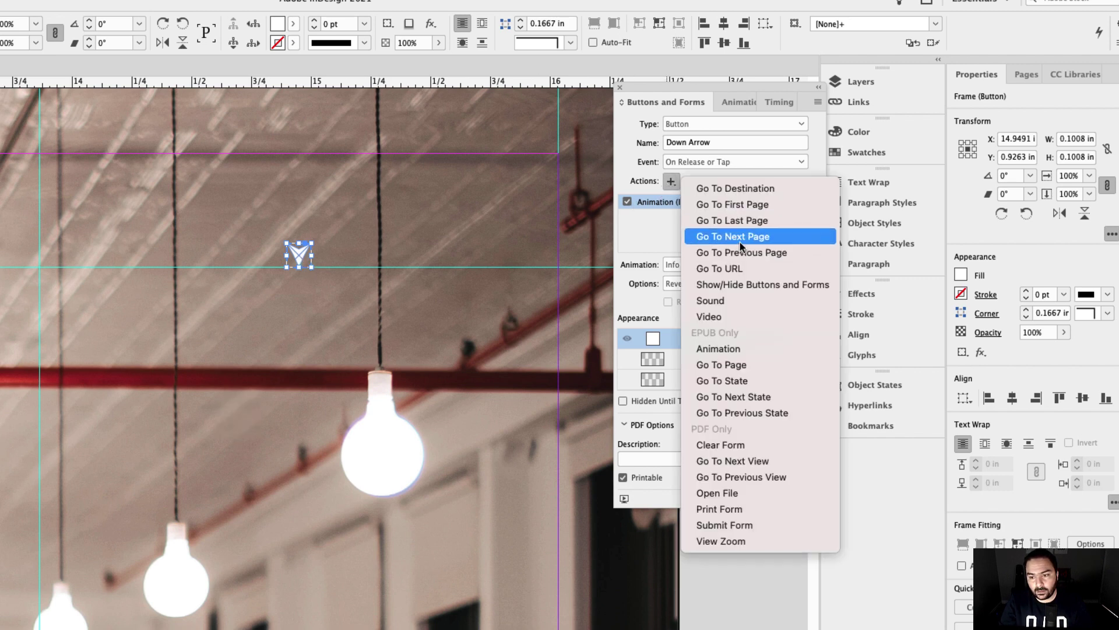
click(717, 348)
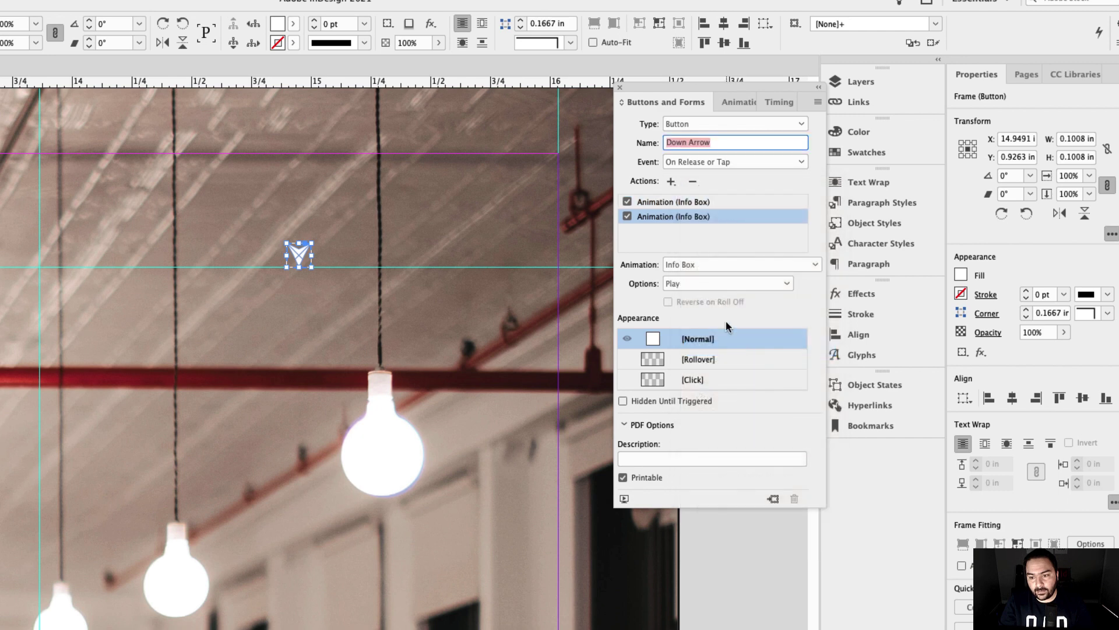
click(693, 265)
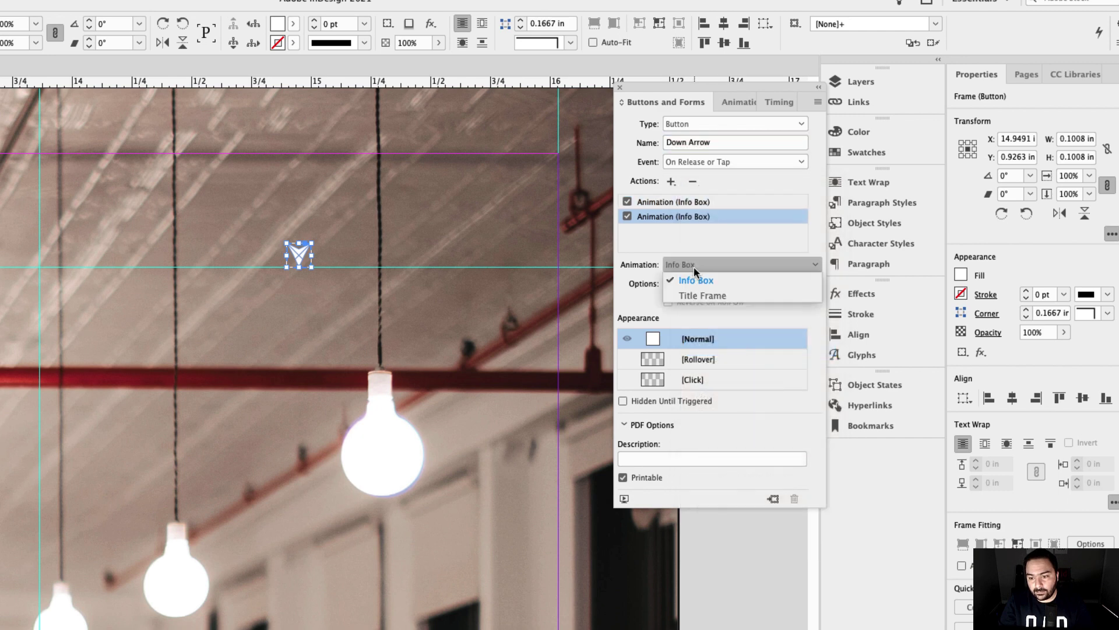
click(709, 297)
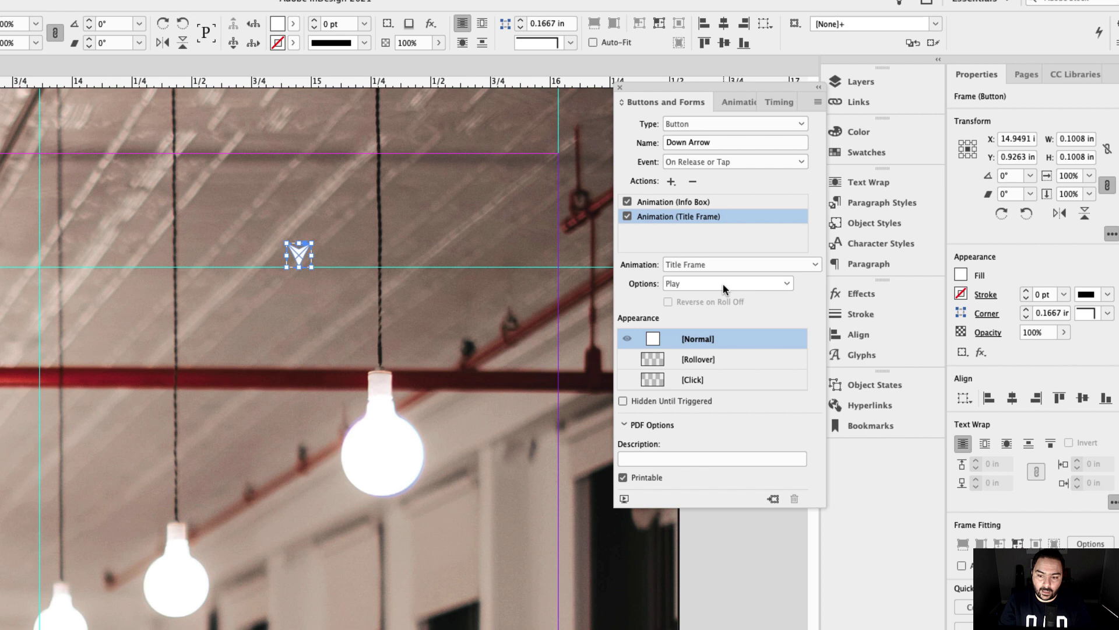
click(723, 284)
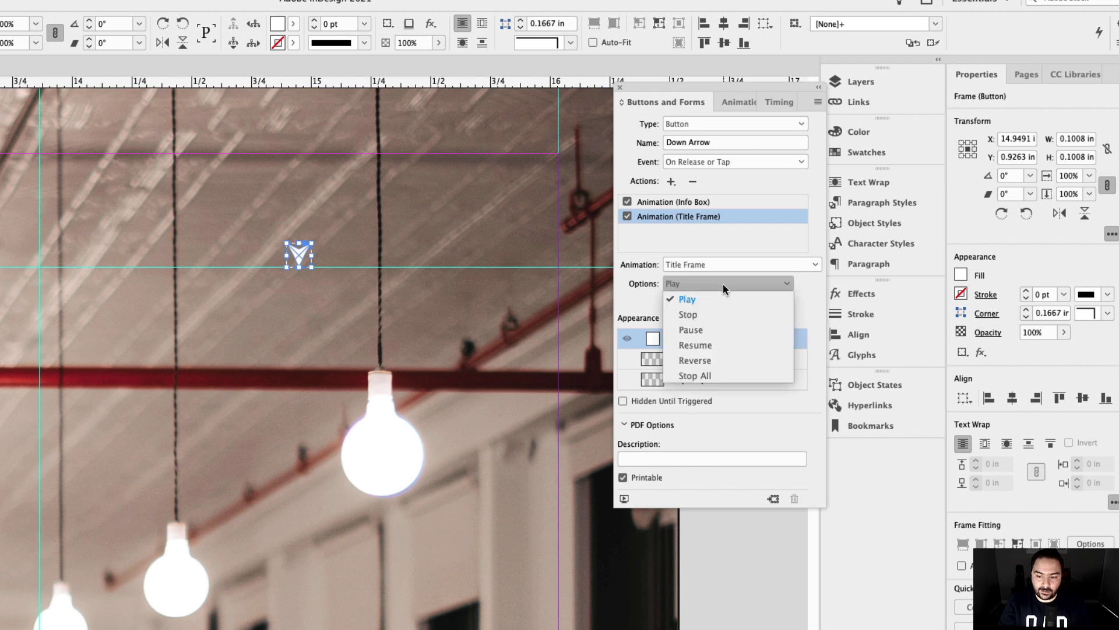
click(709, 361)
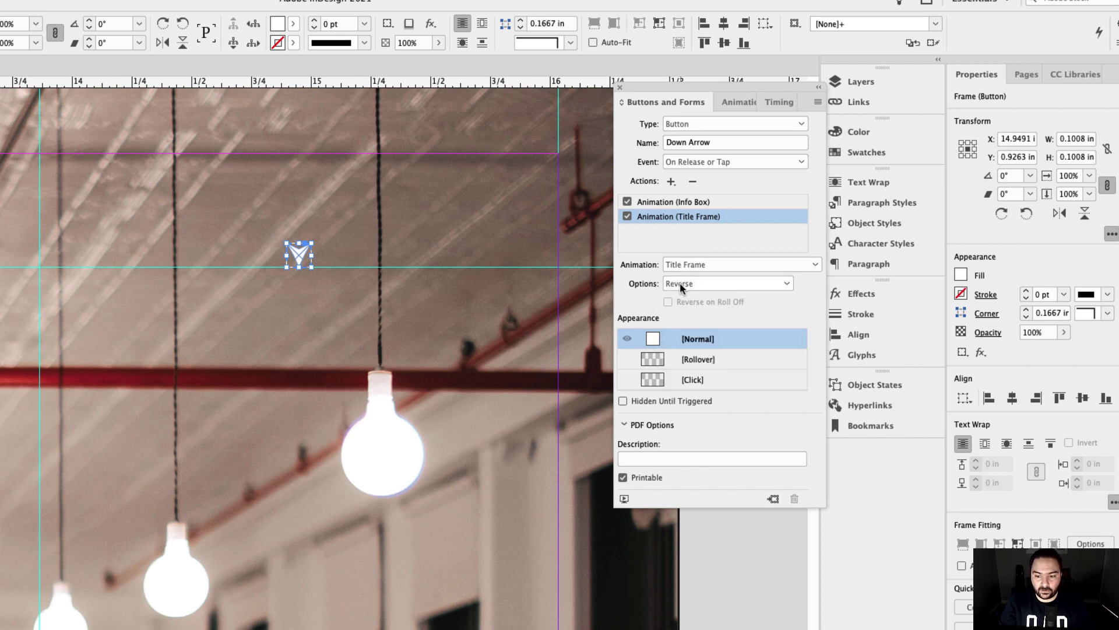
Add a Show/Hide Buttons and Forms action to the Down Arrow button, set to show Up Arrow, and change Down Arrow's own visibility setting.
click(671, 182)
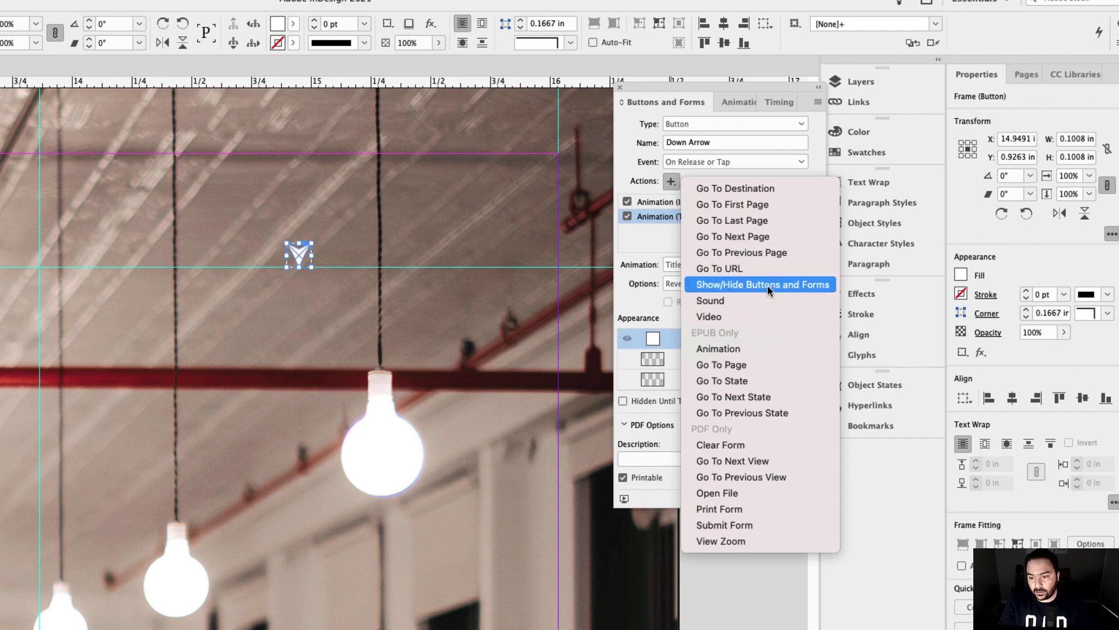
click(802, 285)
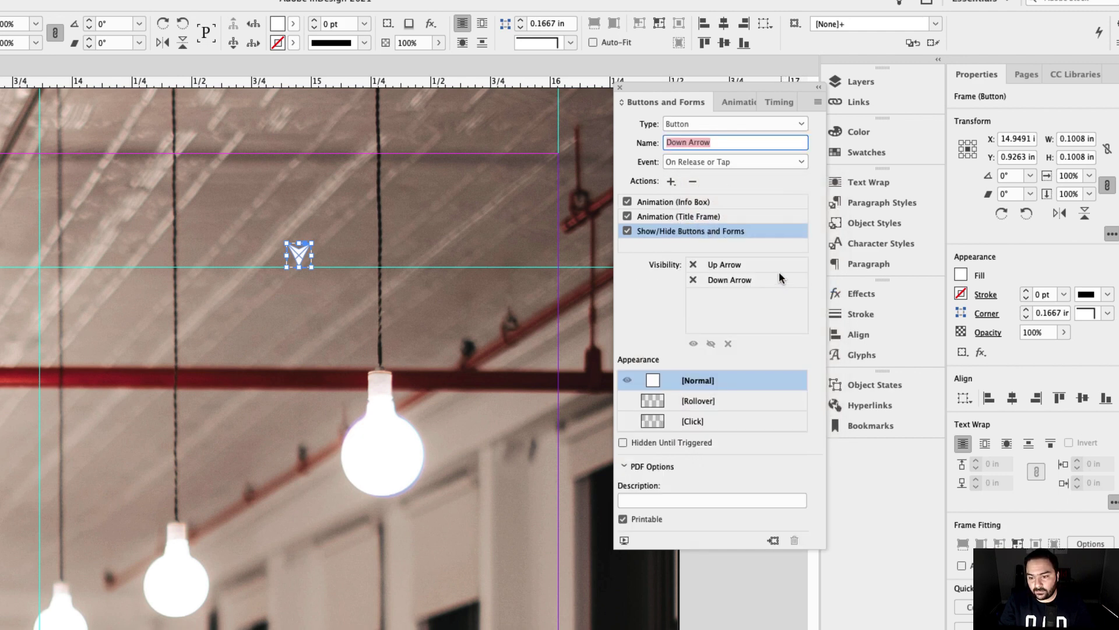
click(693, 269)
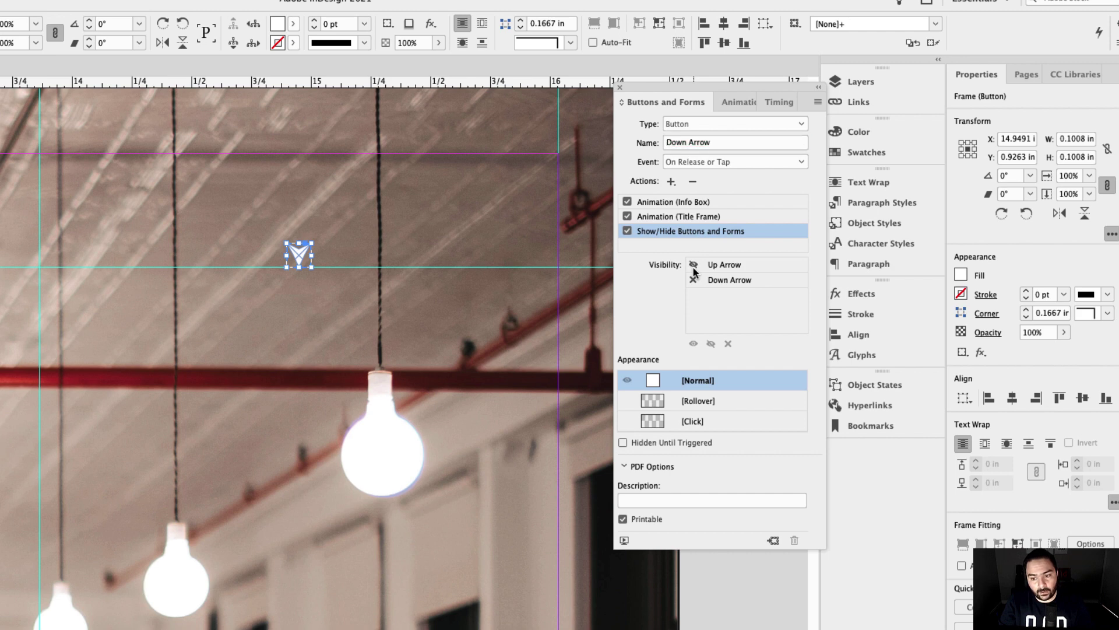
click(693, 266)
click(693, 280)
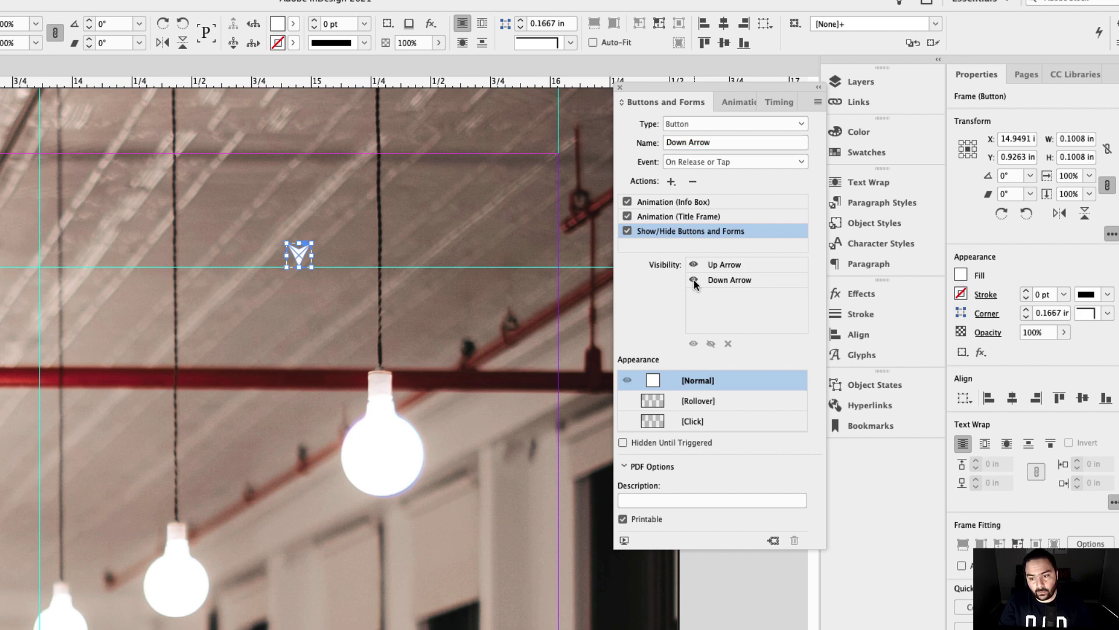
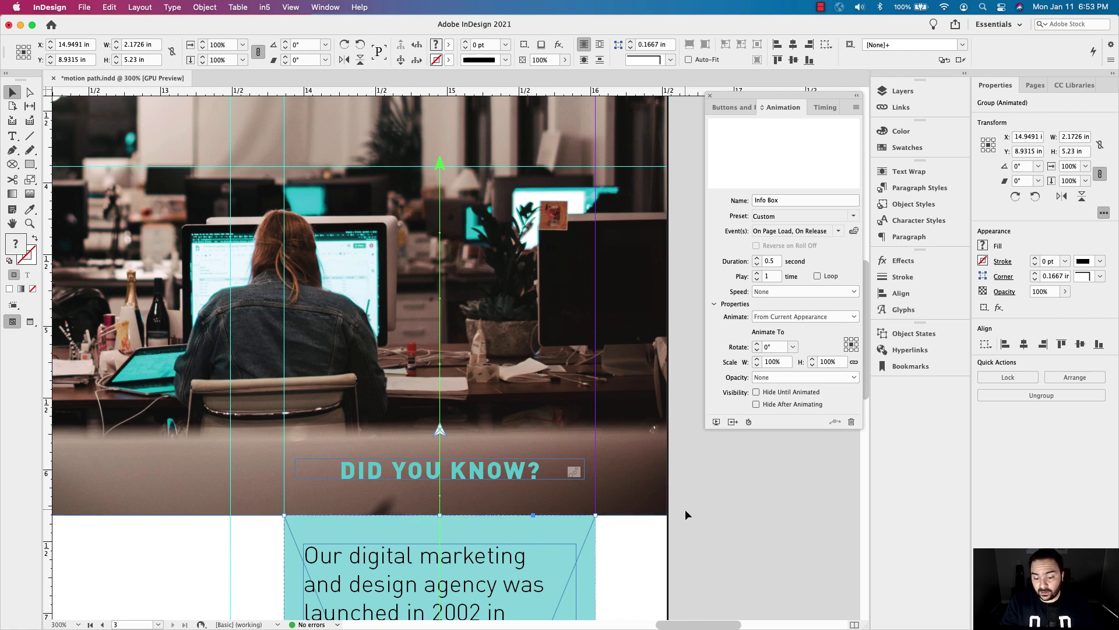
Remove the On Page Load trigger from the Info Box animation, keeping only the button event.
click(691, 527)
click(495, 528)
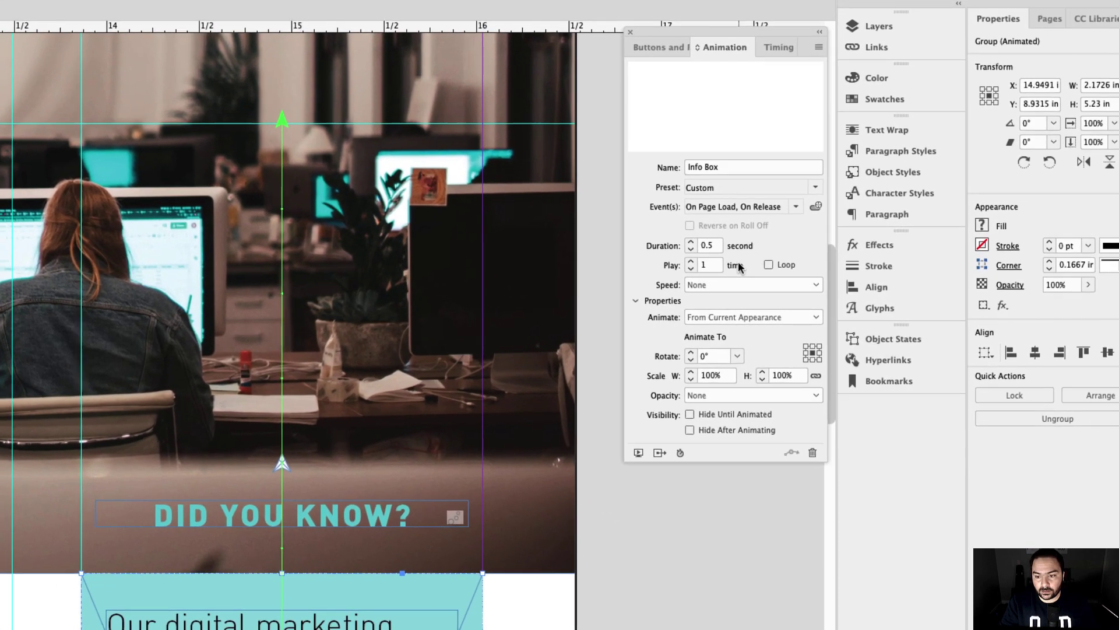
click(795, 207)
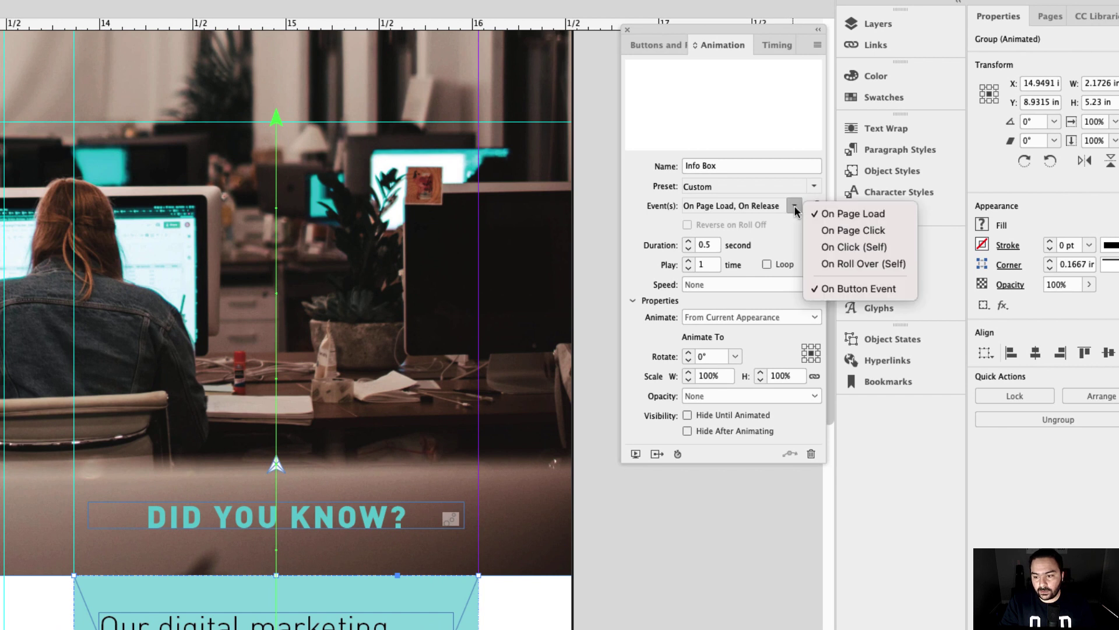
click(838, 215)
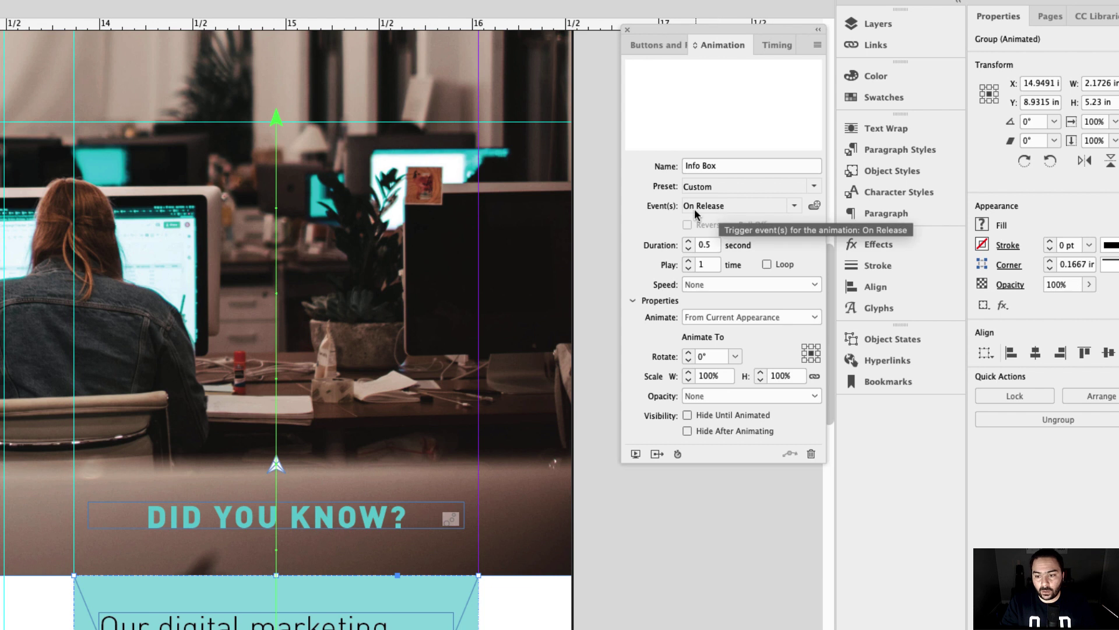
Remove the On Page Load trigger from the Title Frame animation, keeping only the button event.
click(350, 528)
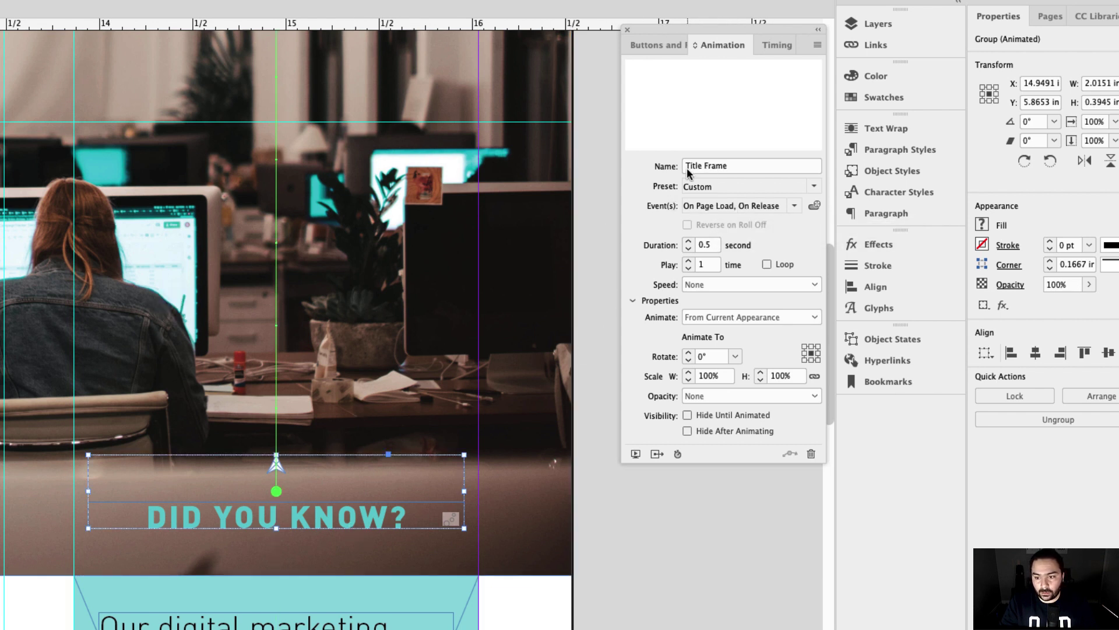
click(794, 207)
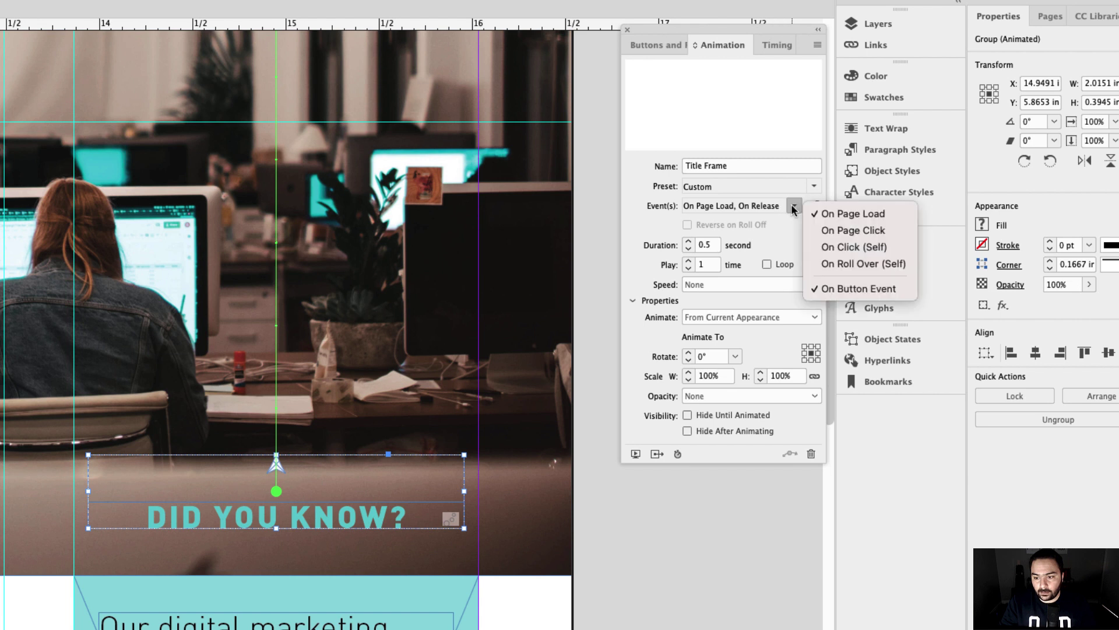
click(852, 214)
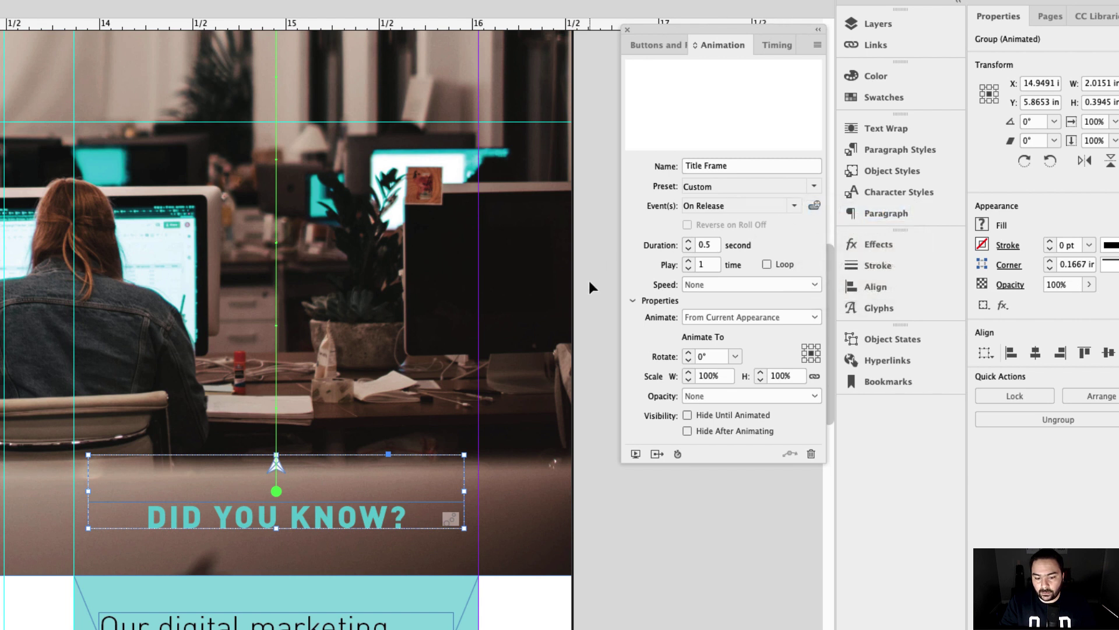
click(582, 479)
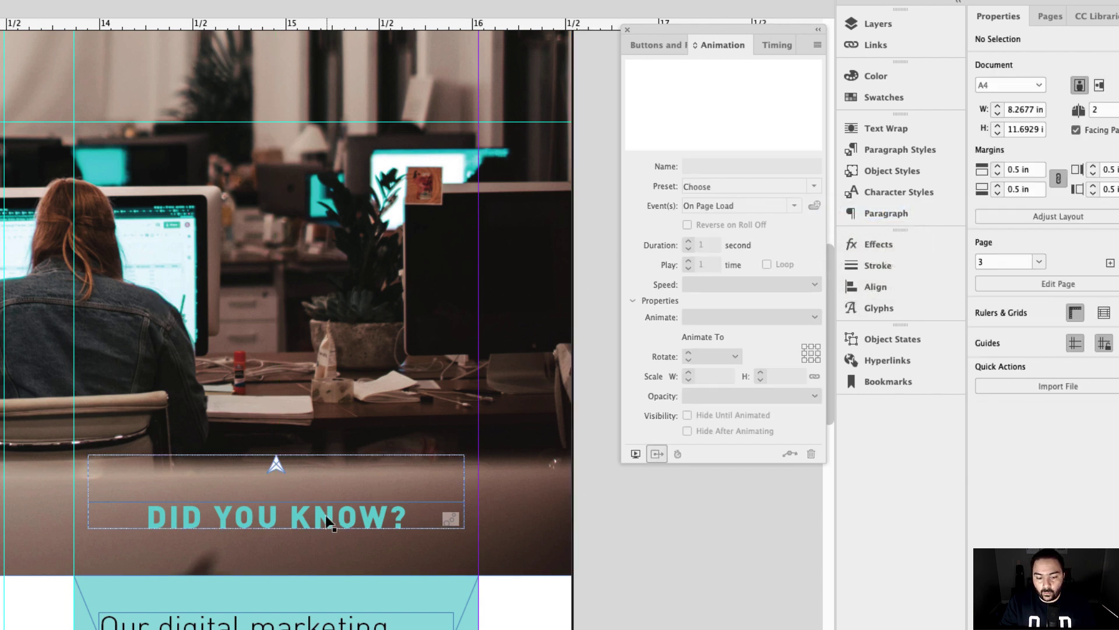
Link the Info Box and Title Frame animations to play together on the Up Arrow button's On Release event.
click(276, 464)
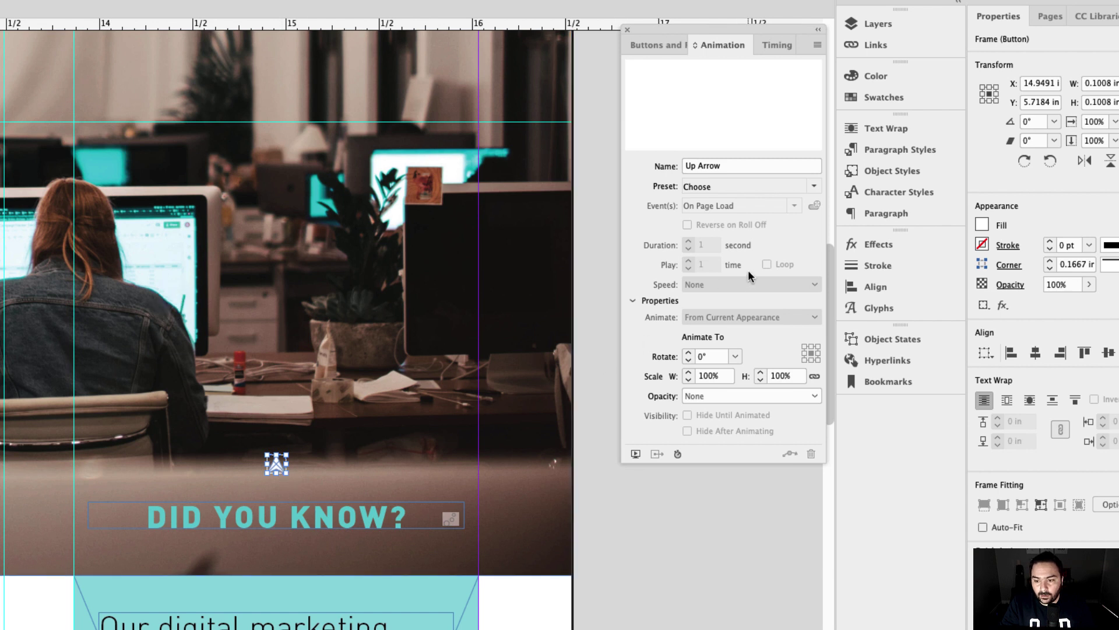
click(775, 46)
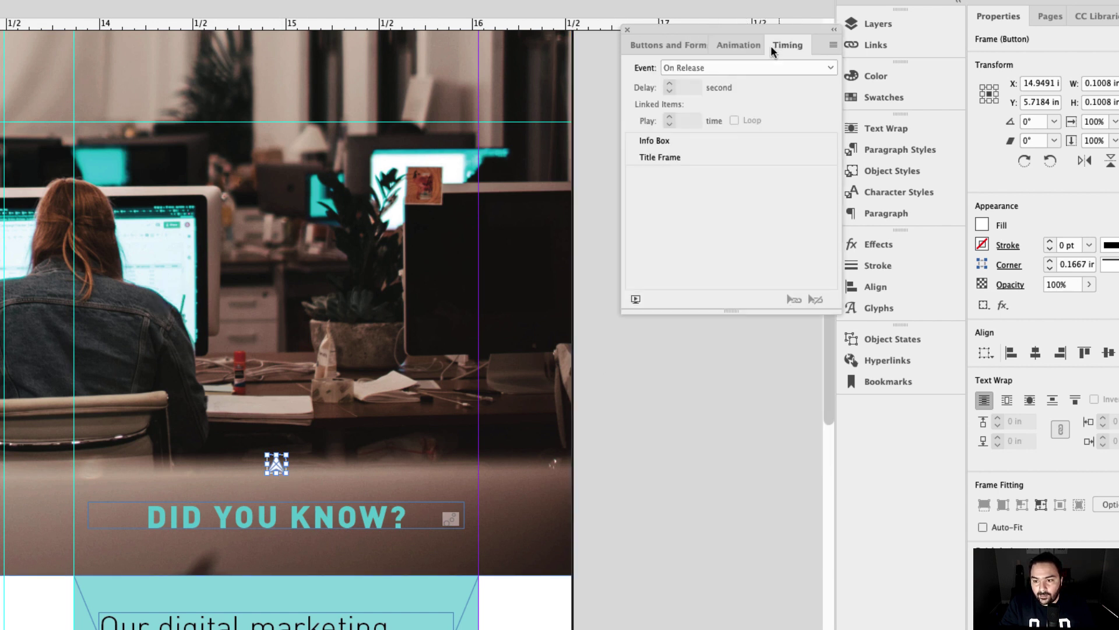
click(655, 146)
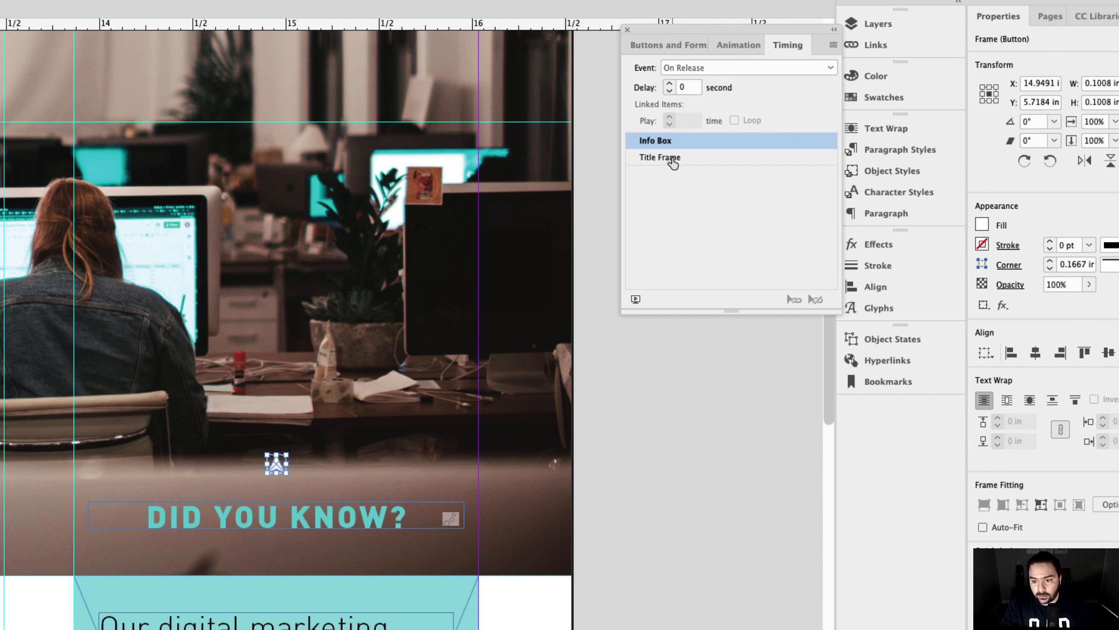
shift+click(672, 159)
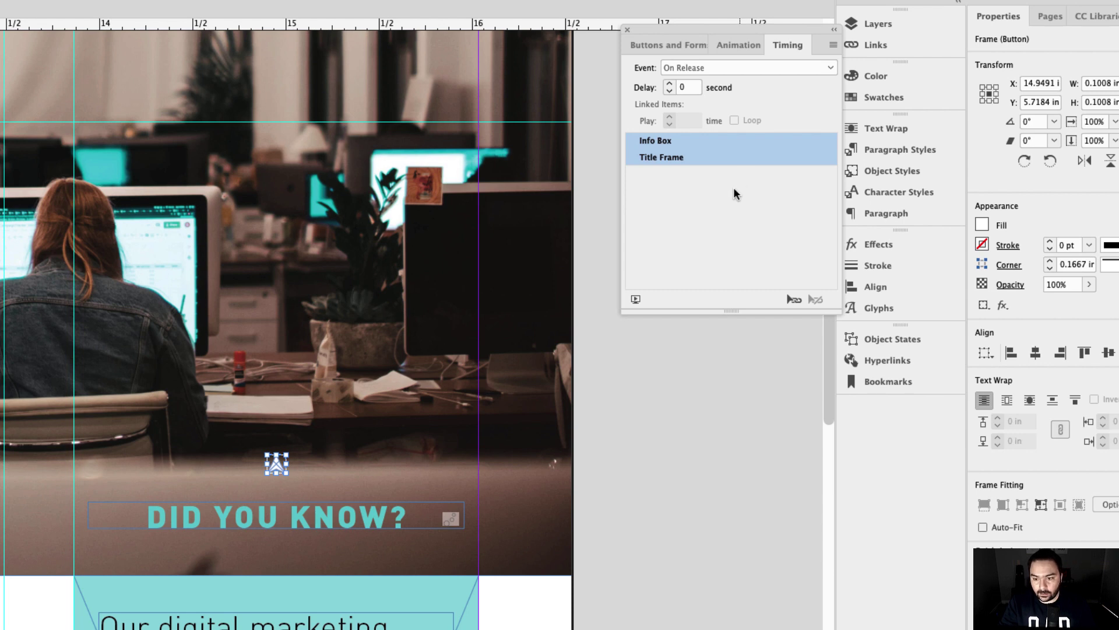
click(793, 300)
Link the Info Box and Title Frame animations to play together on the Down Arrow button's On Release event.
scroll(393, 282, down, 10)
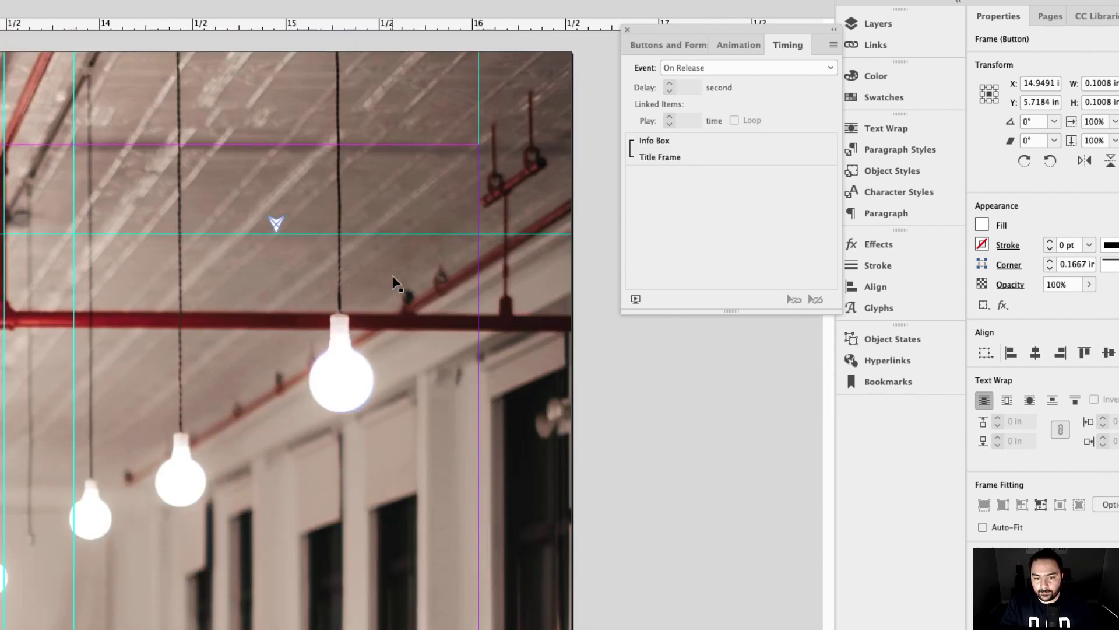
click(278, 229)
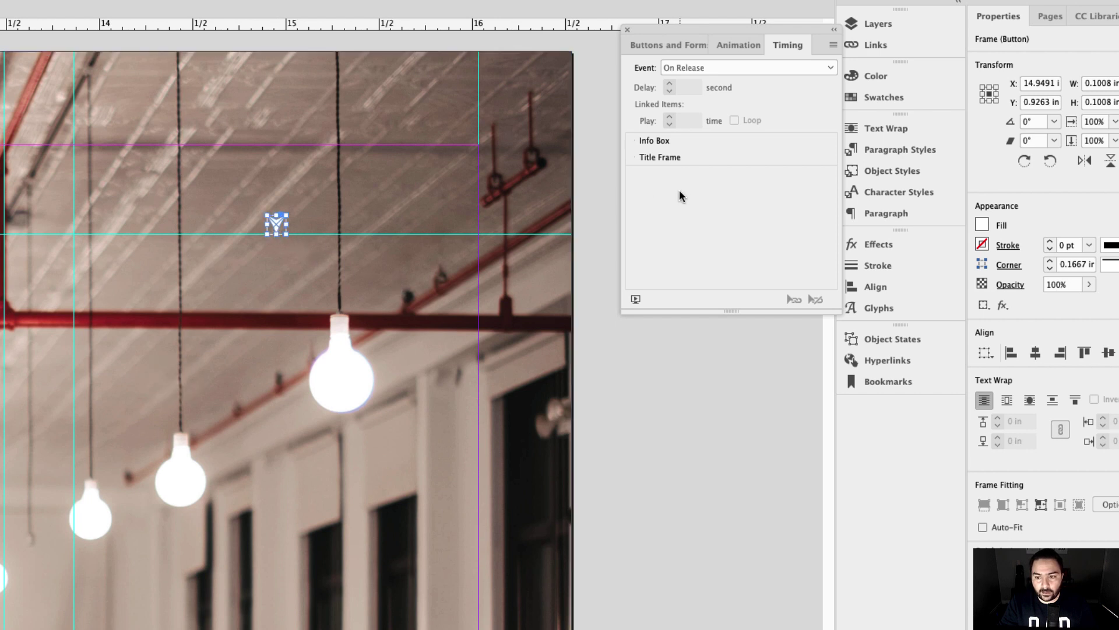
click(665, 143)
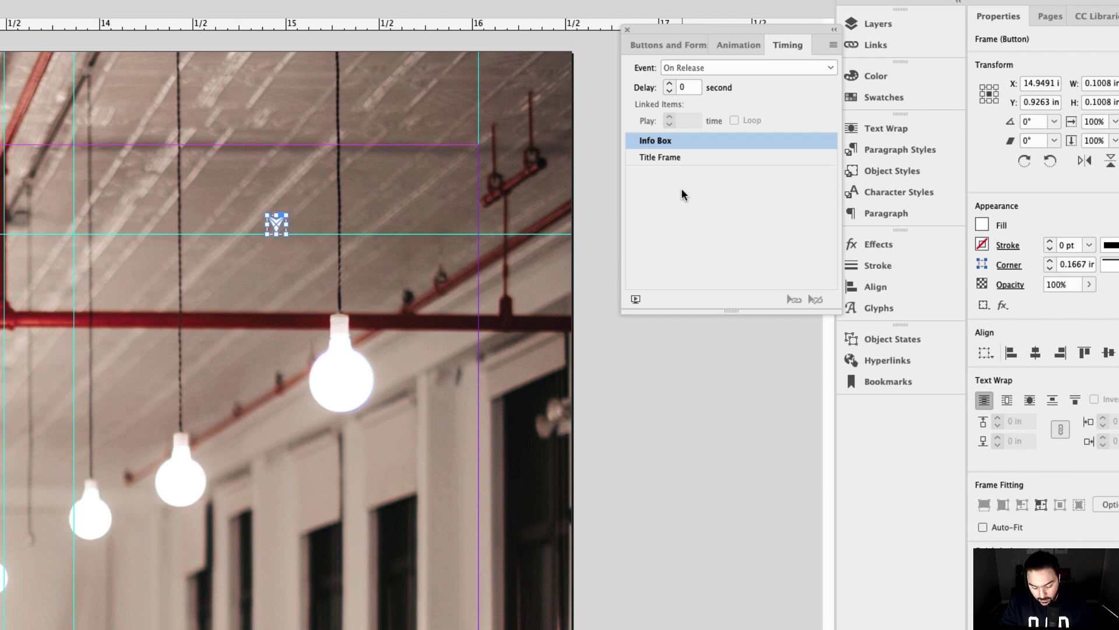
shift+click(669, 162)
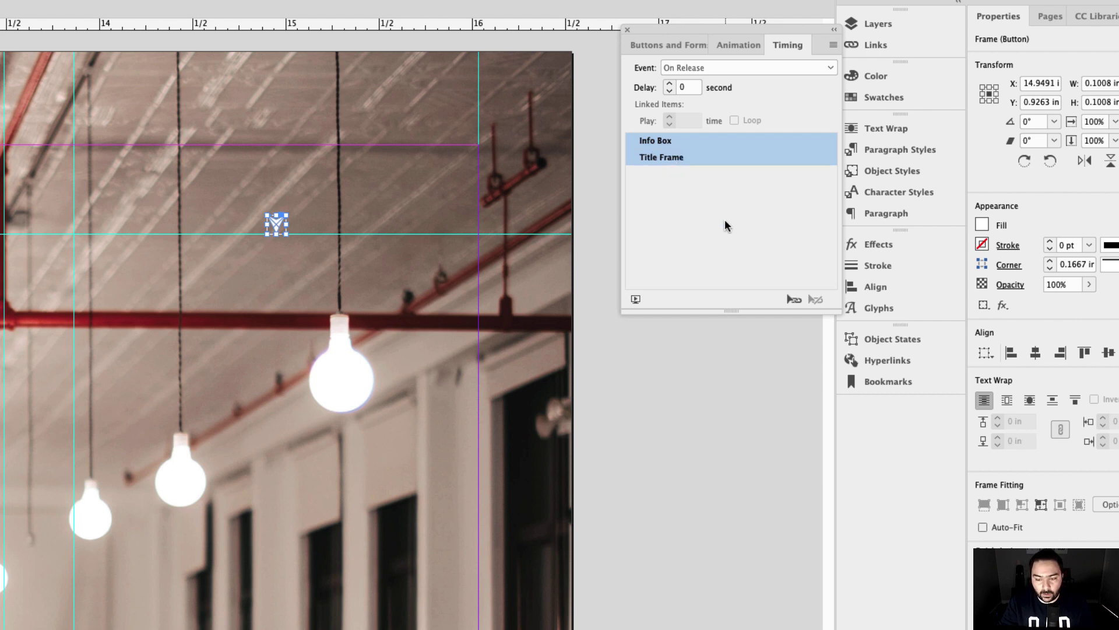
click(795, 299)
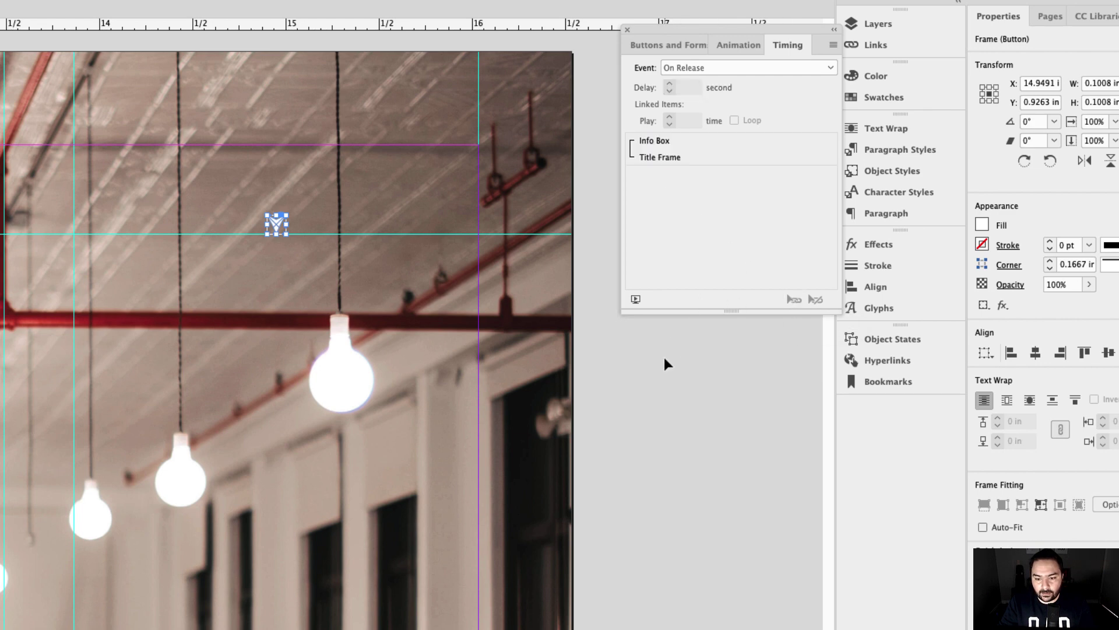
click(663, 359)
Preview the spread's interactivity and test the up and down arrows twice, checking how the info box, title and arrows behave.
scroll(581, 502, down, 10)
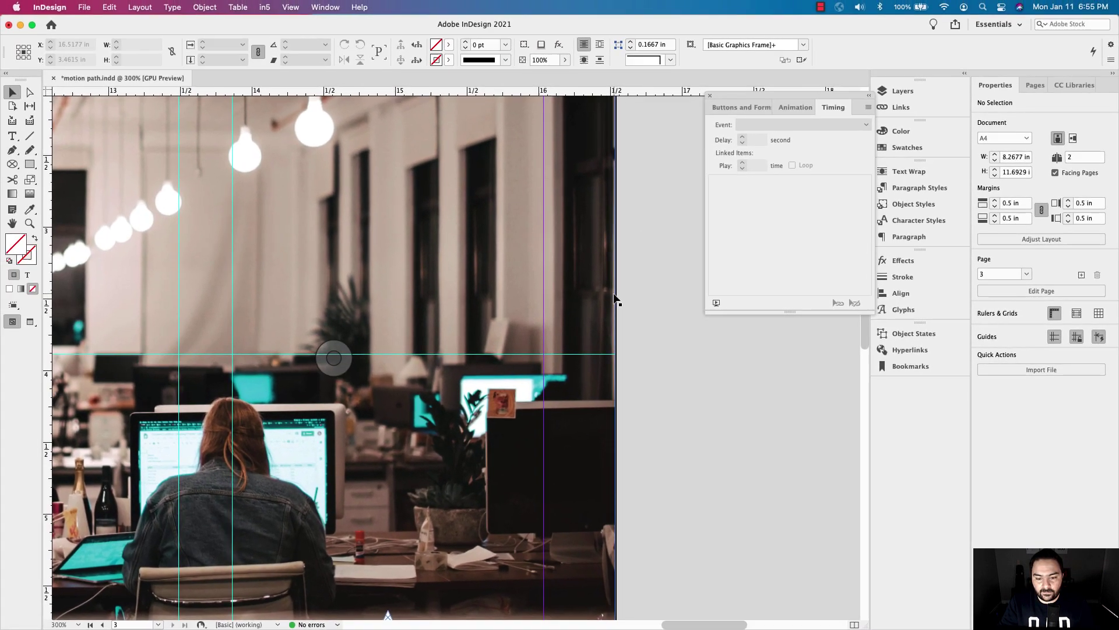
scroll(615, 298, down, 2)
click(716, 303)
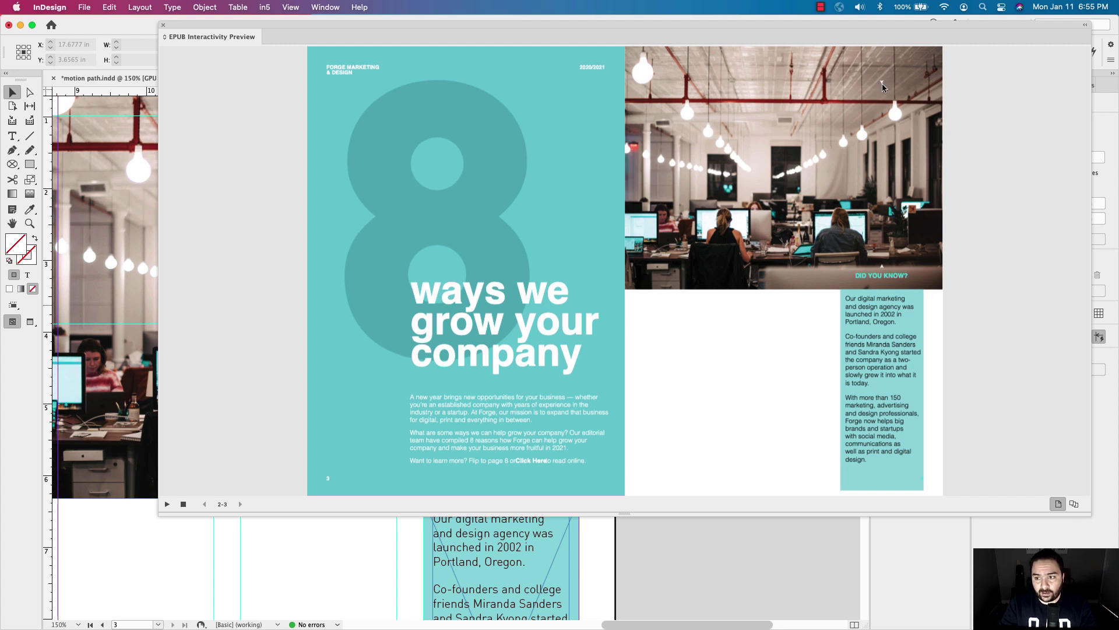
click(884, 270)
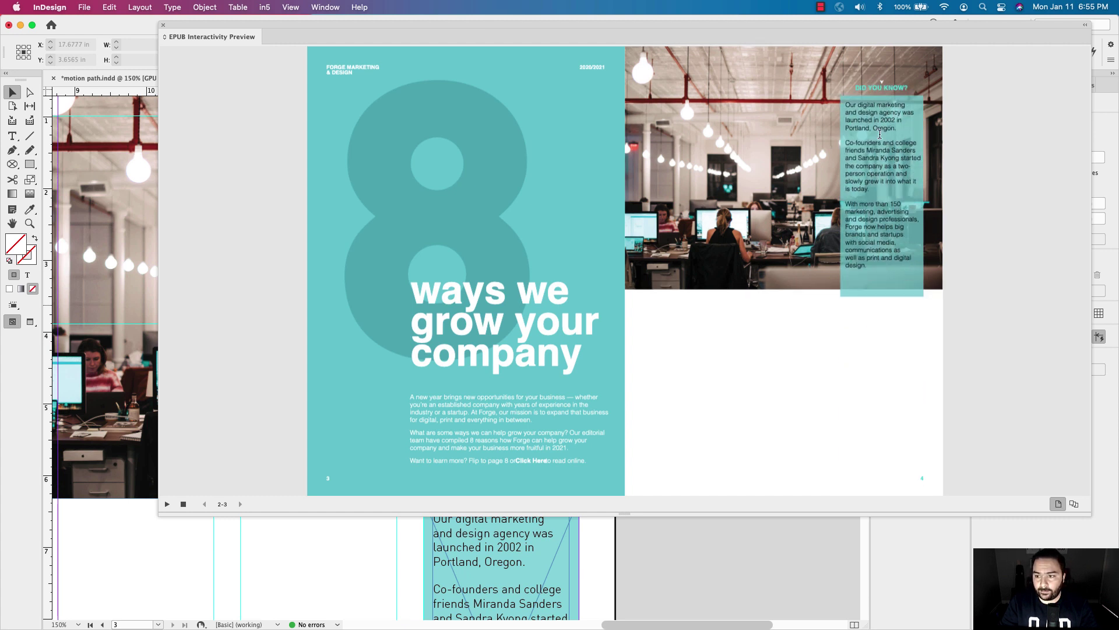
click(883, 86)
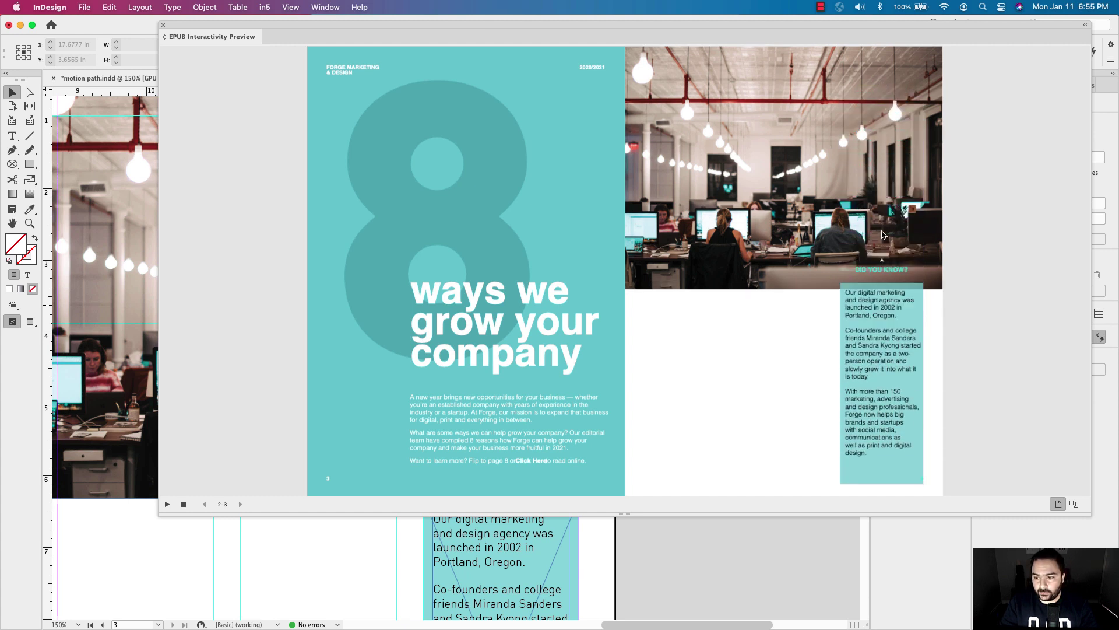
click(884, 270)
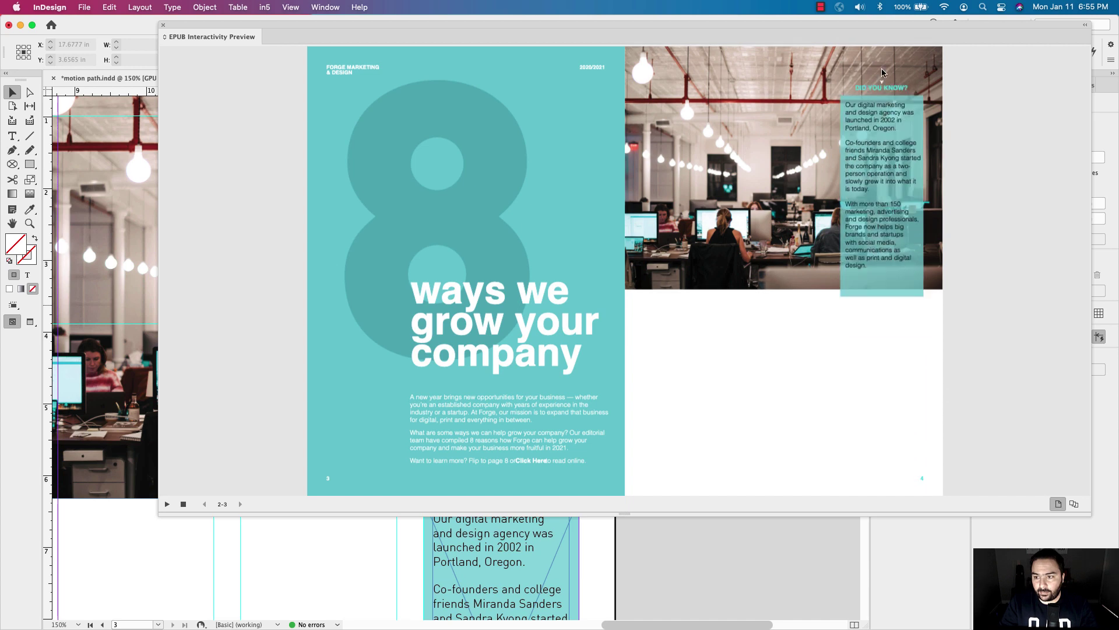
click(884, 86)
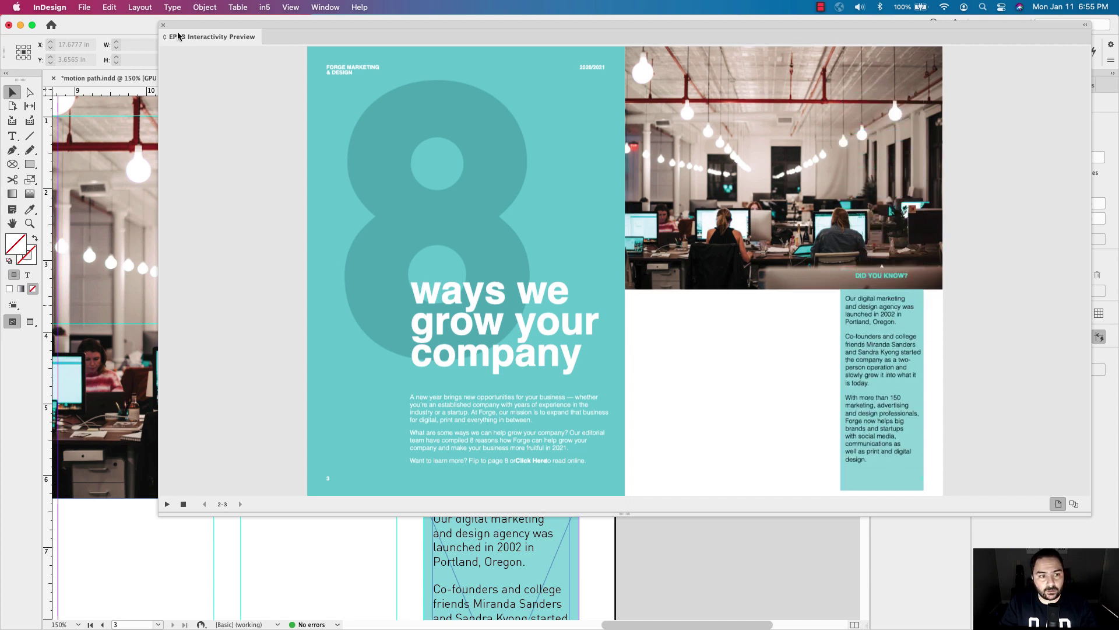
click(163, 25)
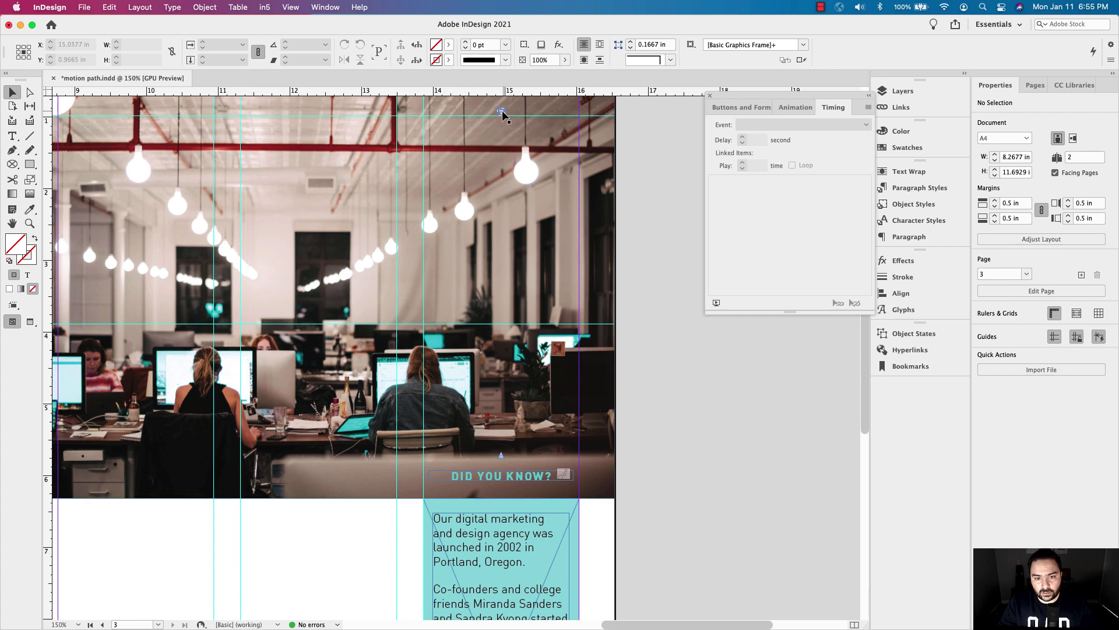
Set the Down Arrow button to be hidden until triggered.
scroll(494, 108, up, 4)
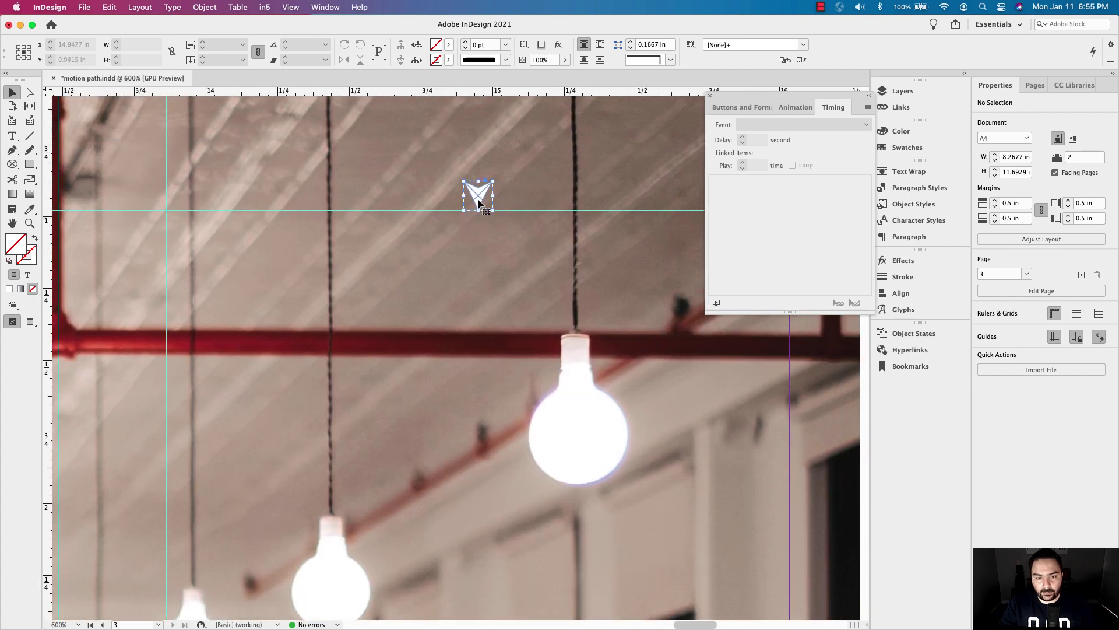
click(478, 202)
click(742, 109)
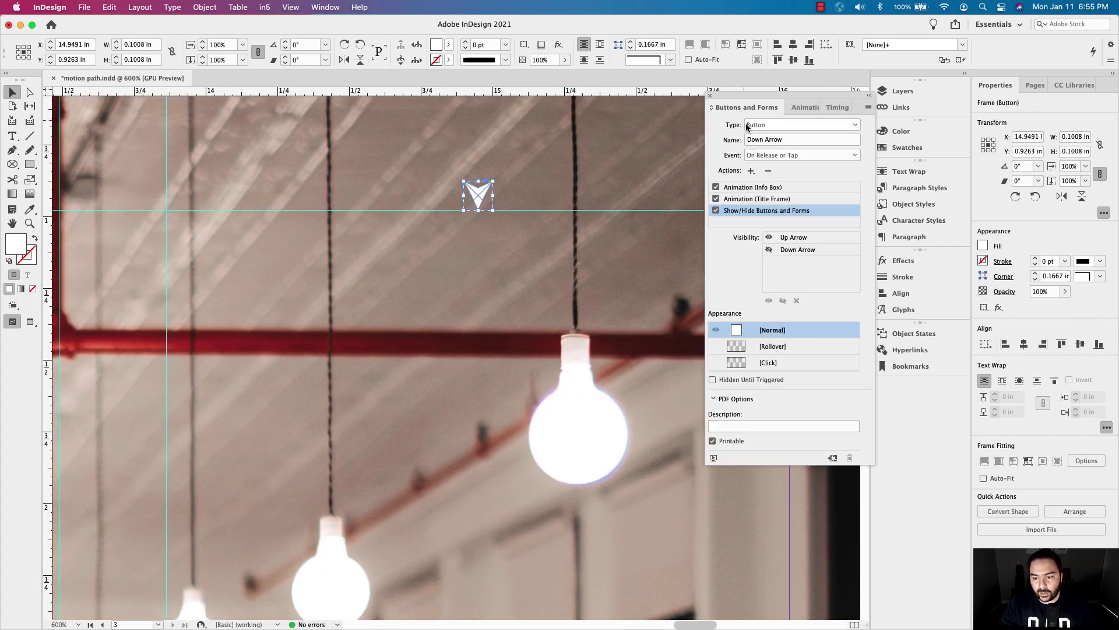
click(713, 383)
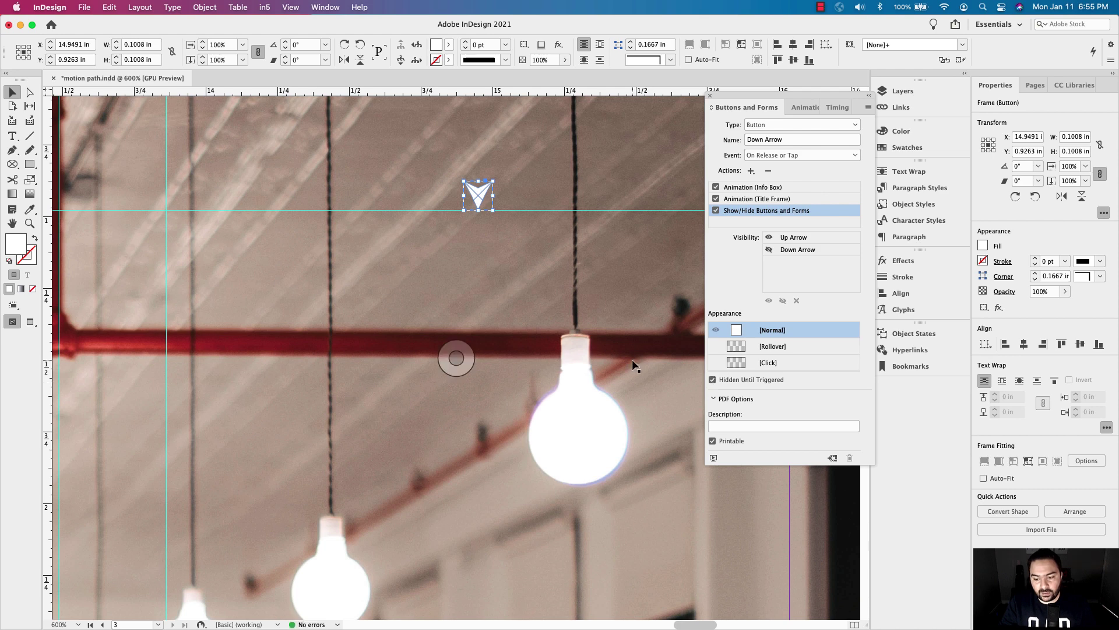
Preview the spread again and test both arrows repeatedly to check that Down Arrow stays hidden until it is needed.
scroll(632, 365, down, 3)
scroll(641, 362, down, 3)
scroll(641, 361, right, 3)
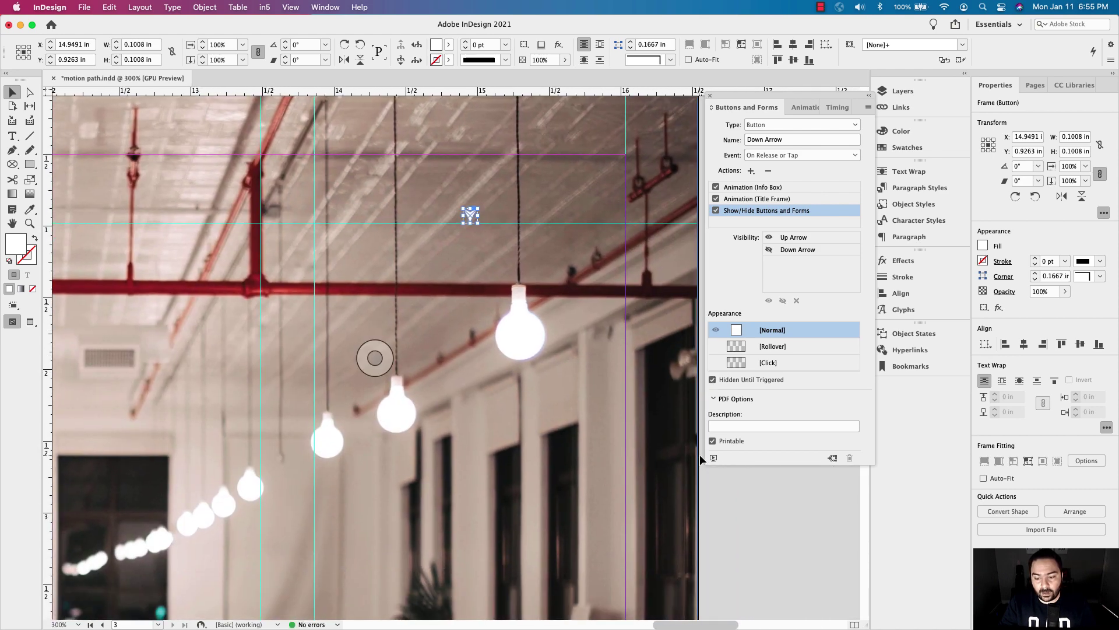
click(714, 458)
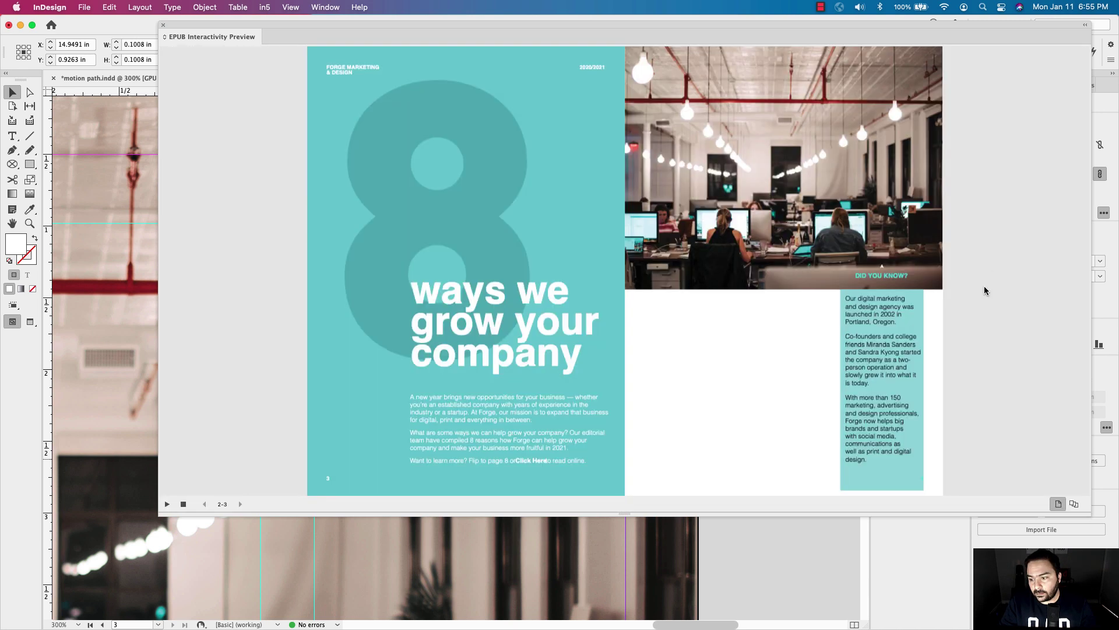
click(883, 270)
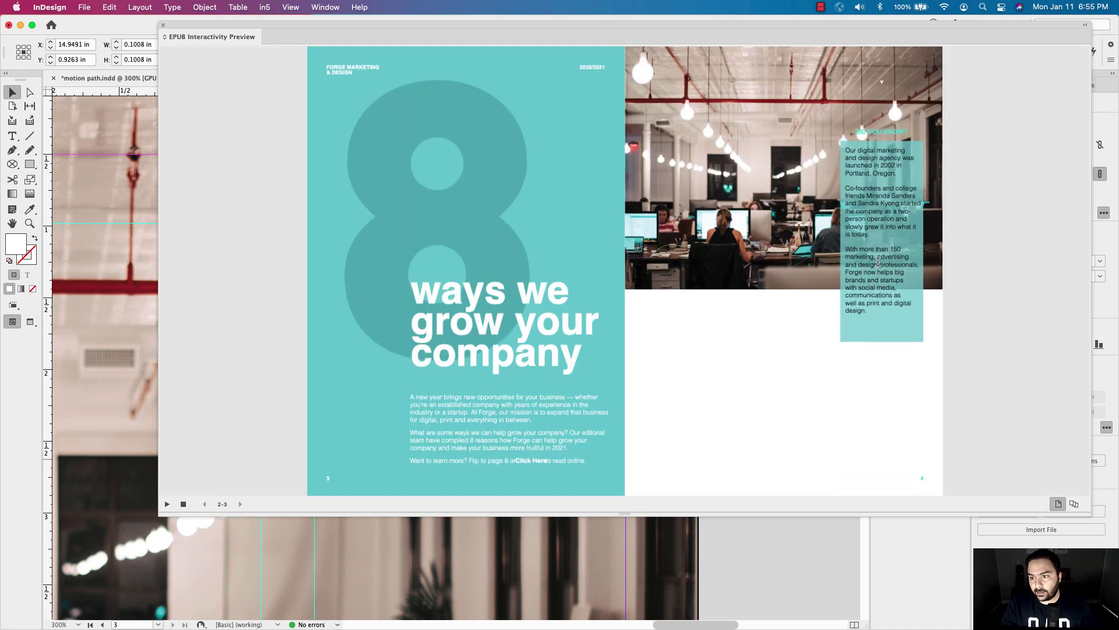
click(882, 87)
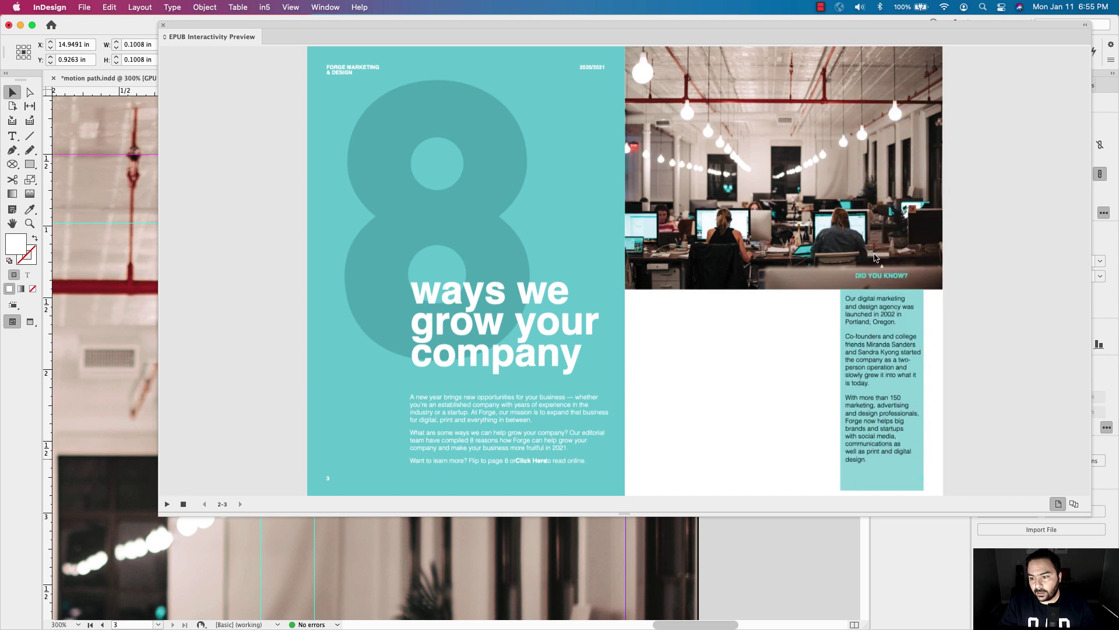
click(882, 270)
click(882, 87)
click(163, 25)
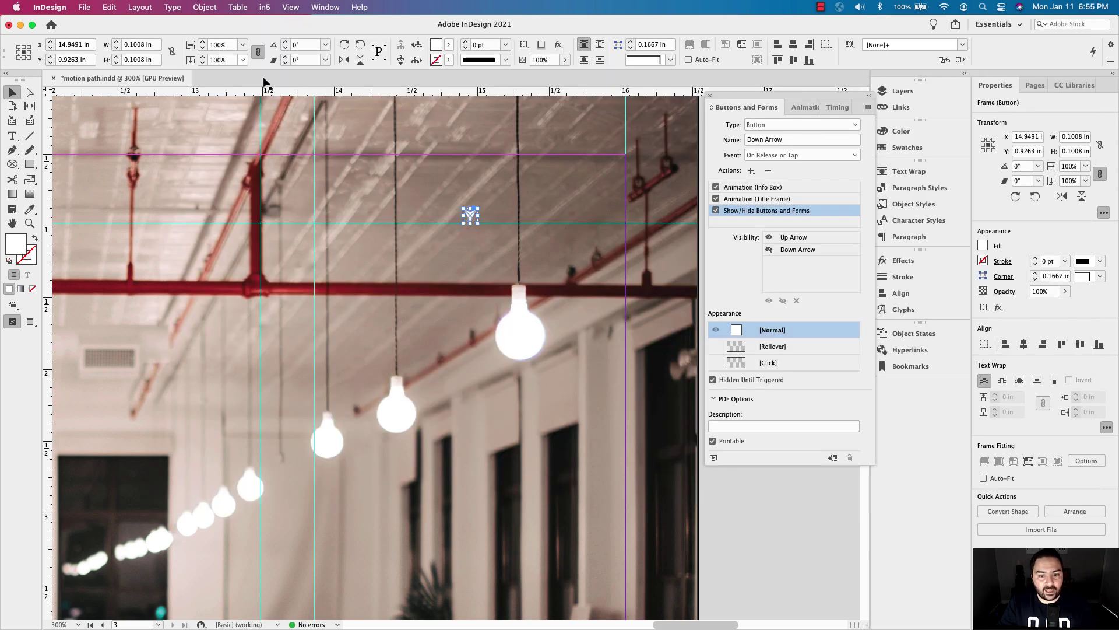
key(super+minus)
key(super+minus)
key(super+minus)
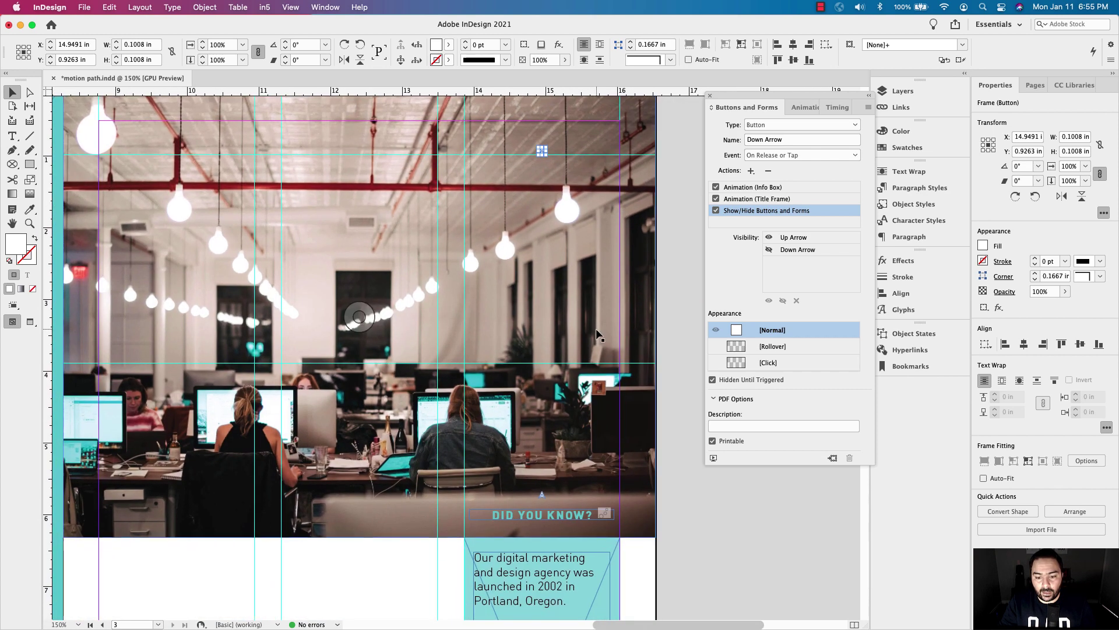
key(super+minus)
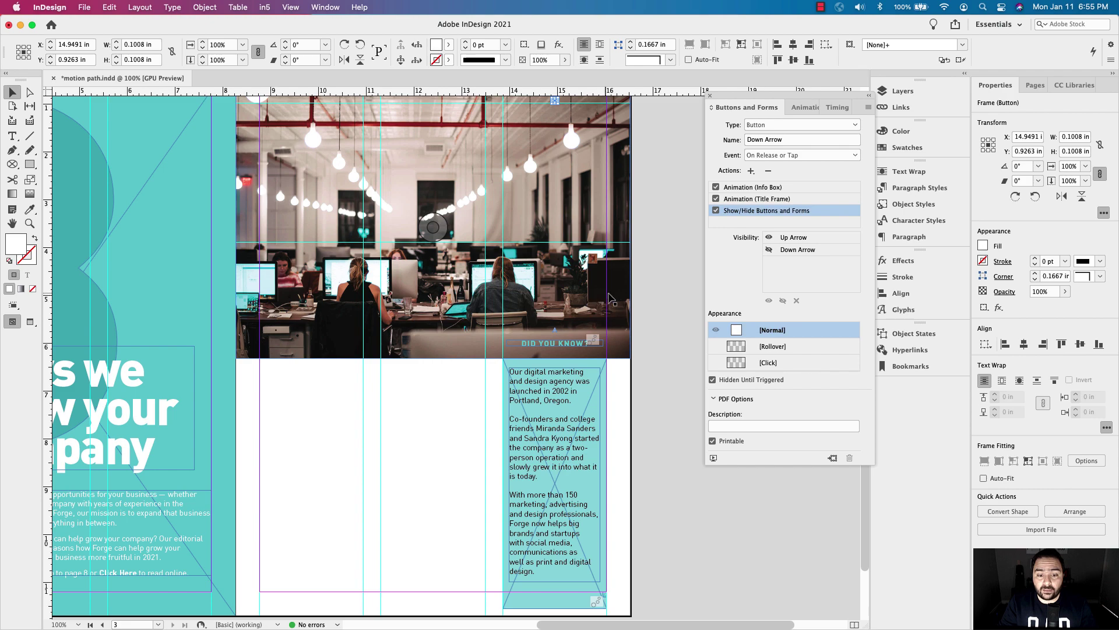
scroll(642, 326, down, 2)
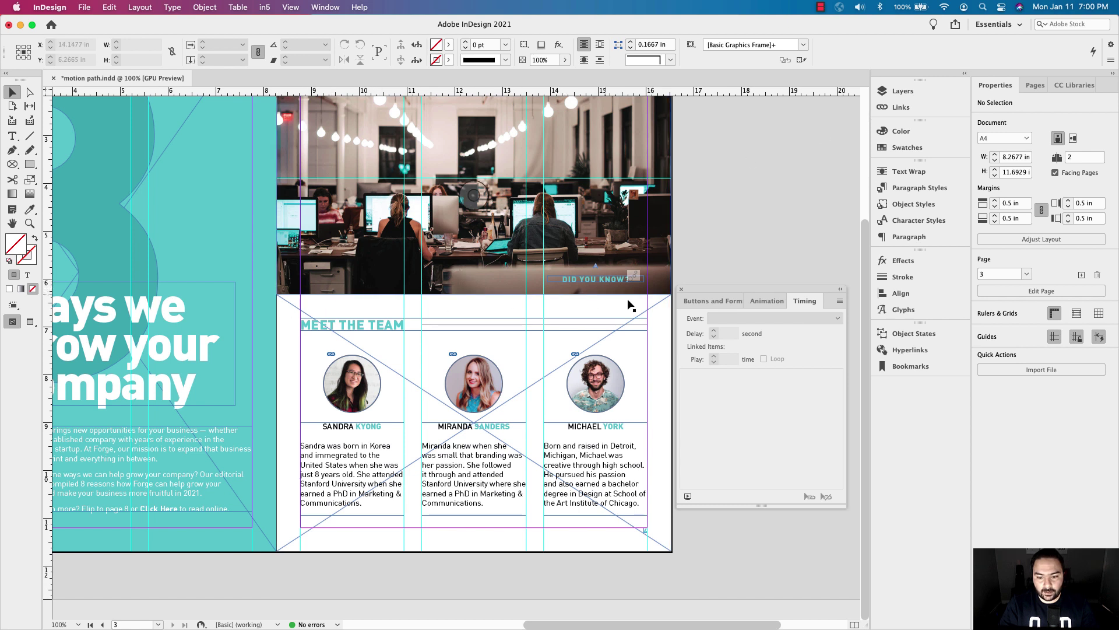
click(902, 91)
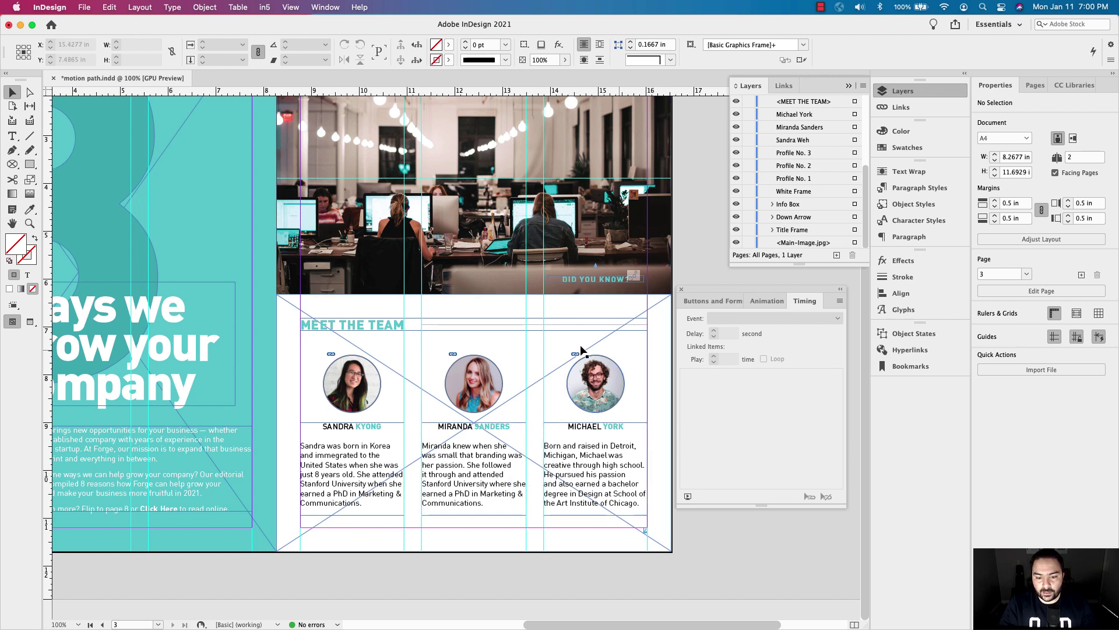
click(596, 314)
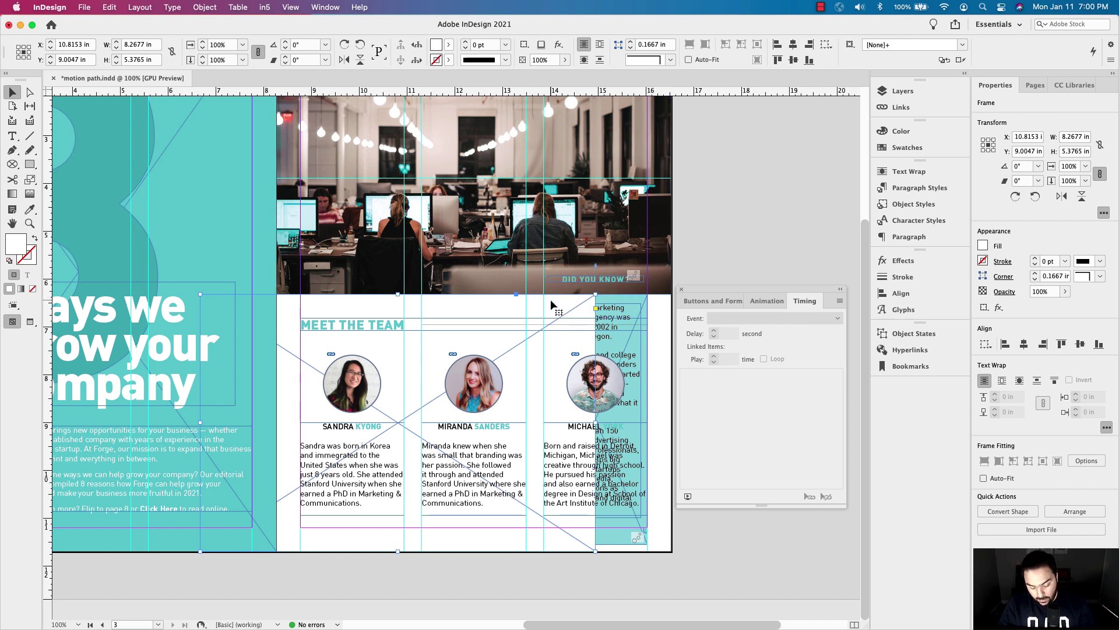
key(super+z)
Hide the three team members' bio text frames below their profile photos in the Meet the Team section.
drag(750, 290, 754, 175)
click(693, 518)
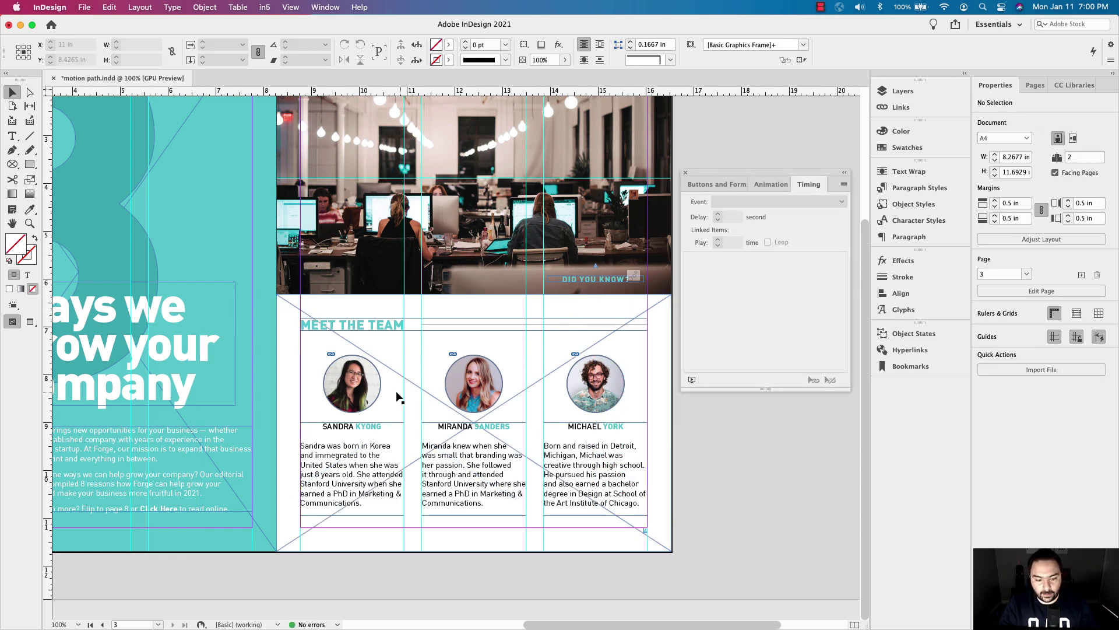
scroll(700, 350, left, 2)
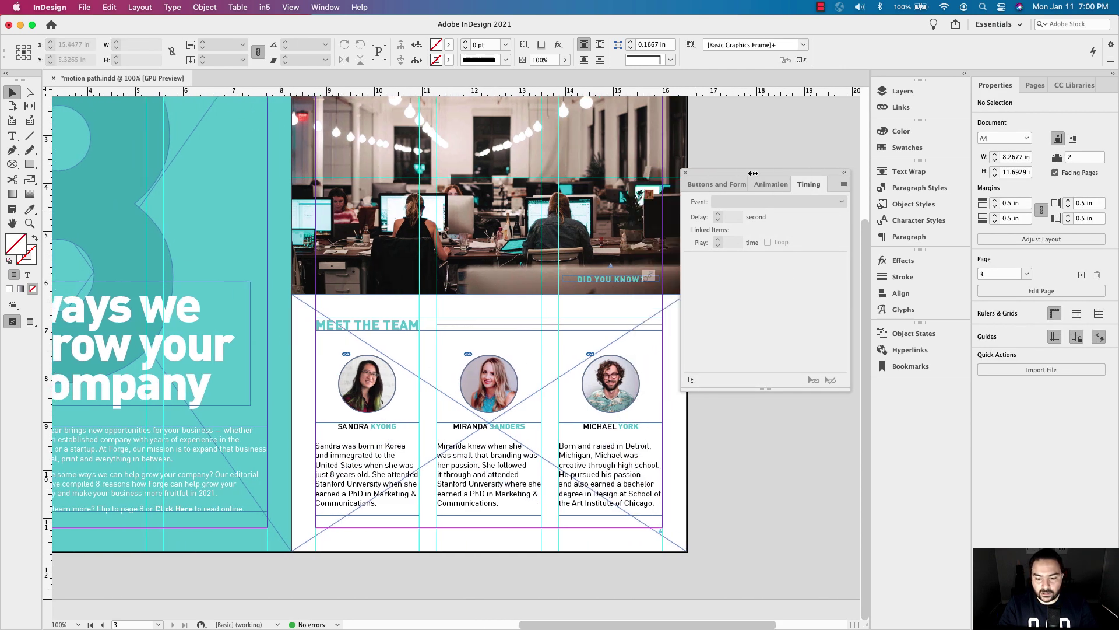
click(900, 94)
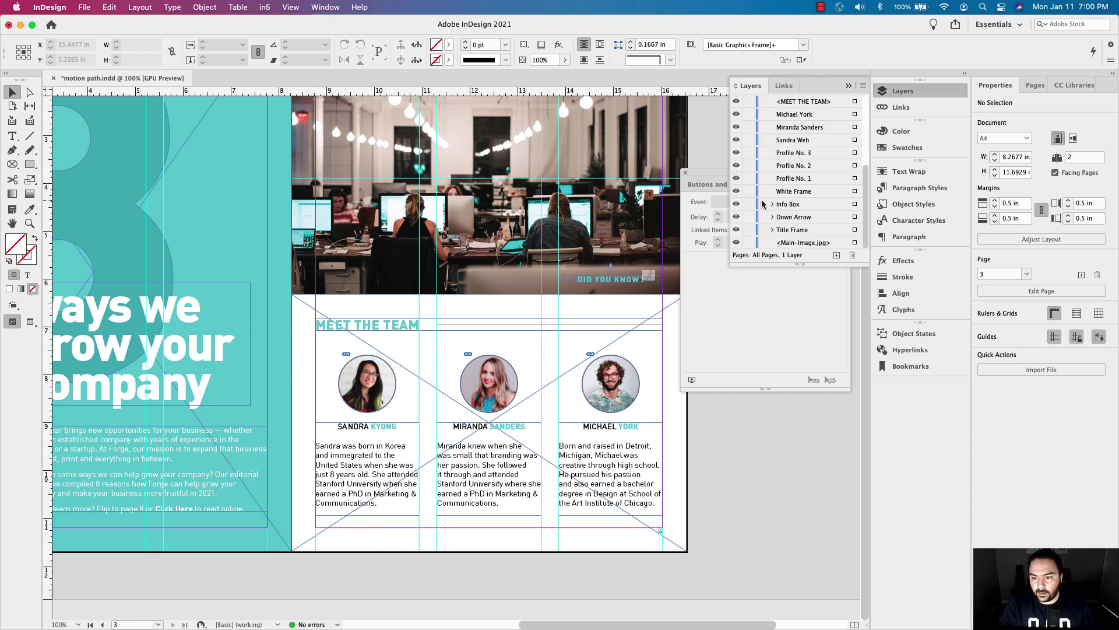
click(736, 142)
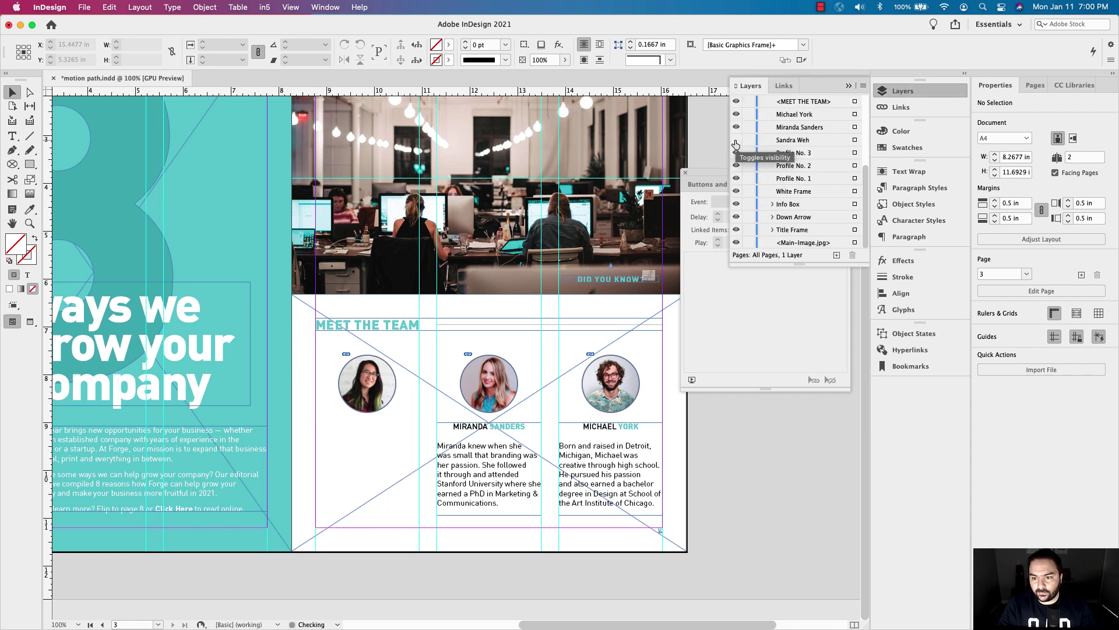
click(738, 131)
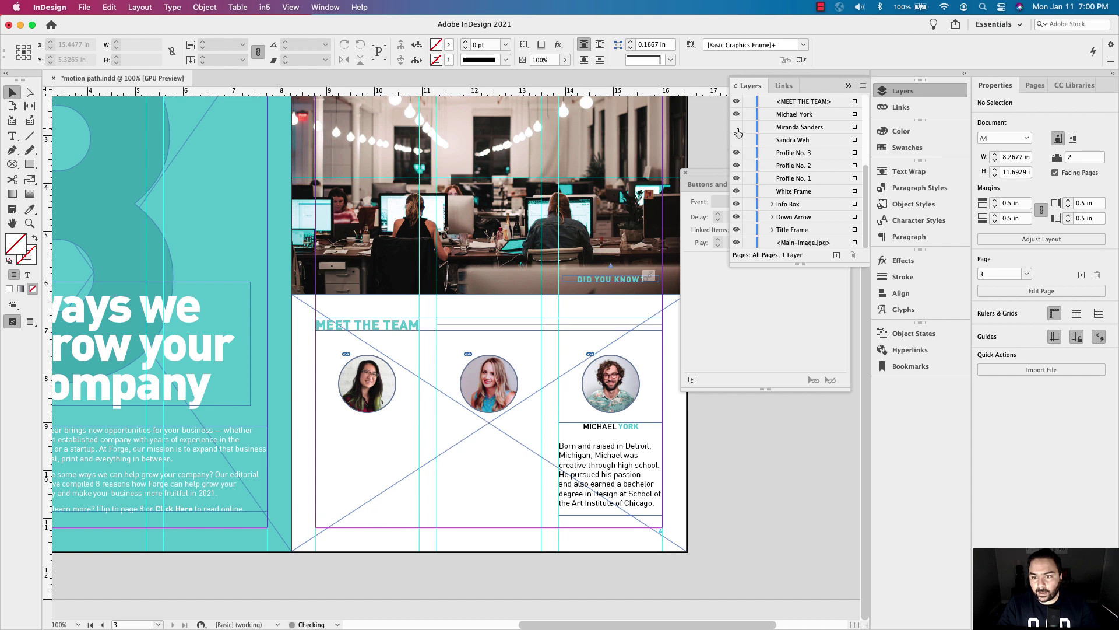
click(737, 114)
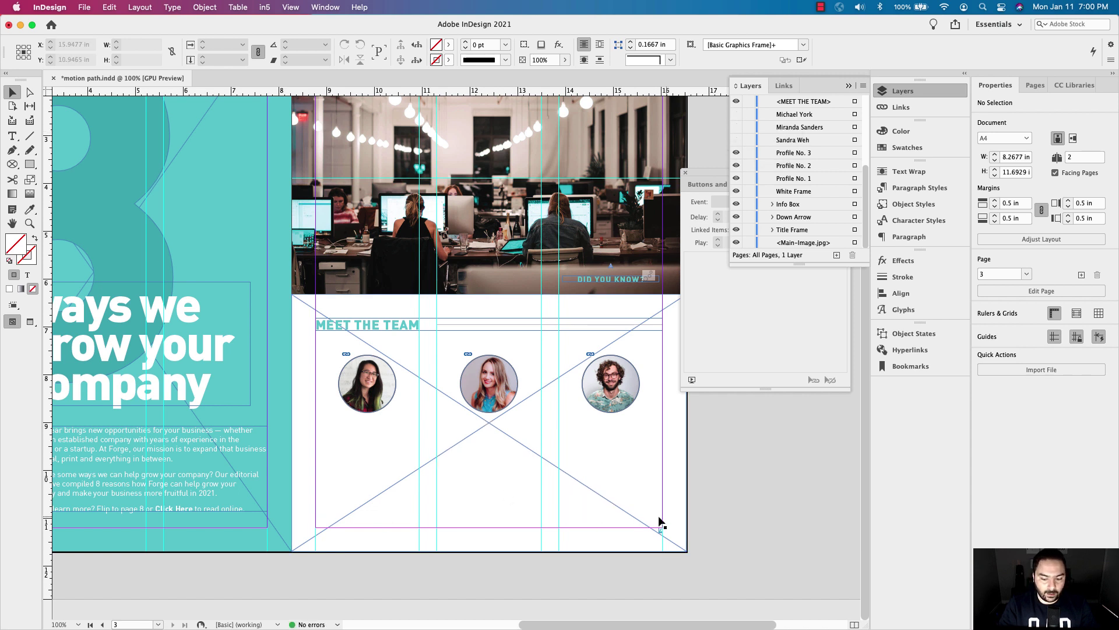
Lock the White Frame behind the Meet the Team section and move the floating Timing settings clear of the page.
click(749, 191)
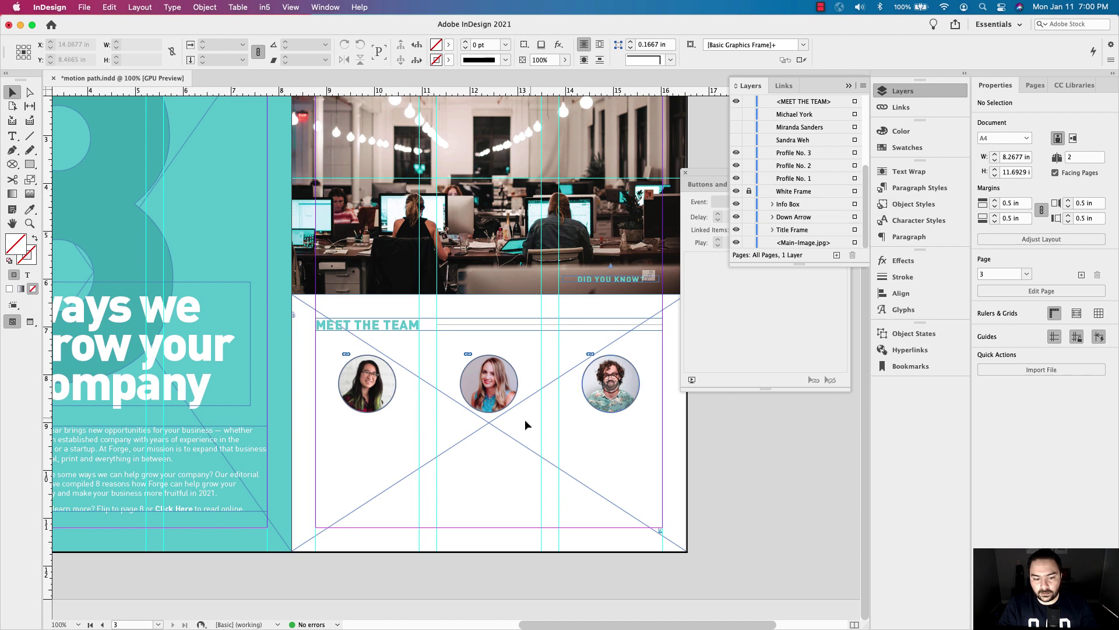
scroll(534, 421, left, 3)
scroll(450, 501, up, 5)
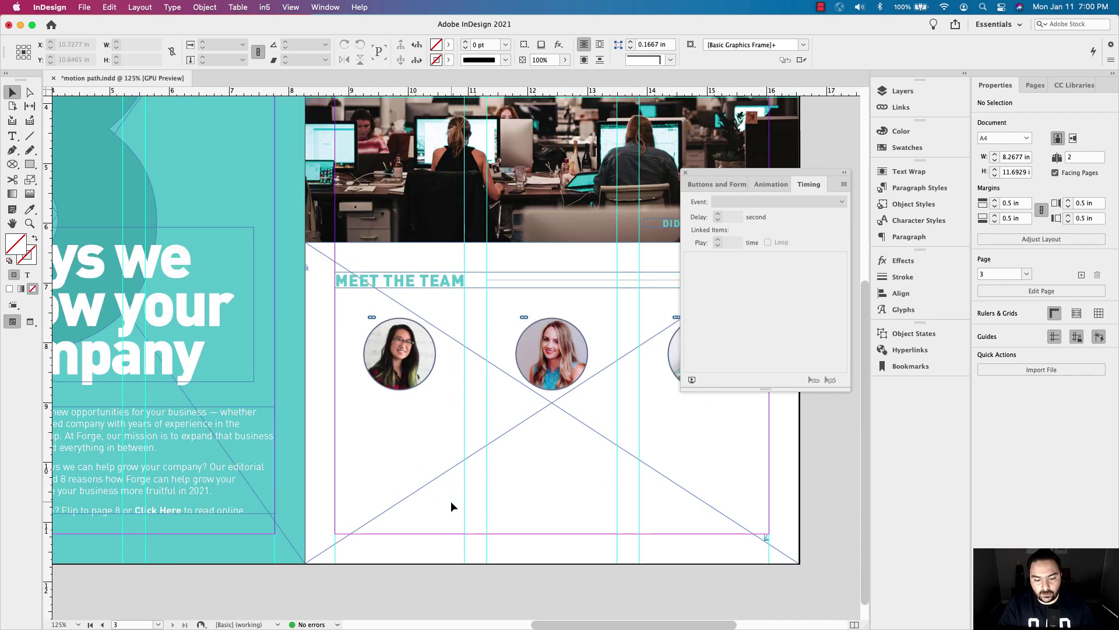
scroll(404, 434, down, 3)
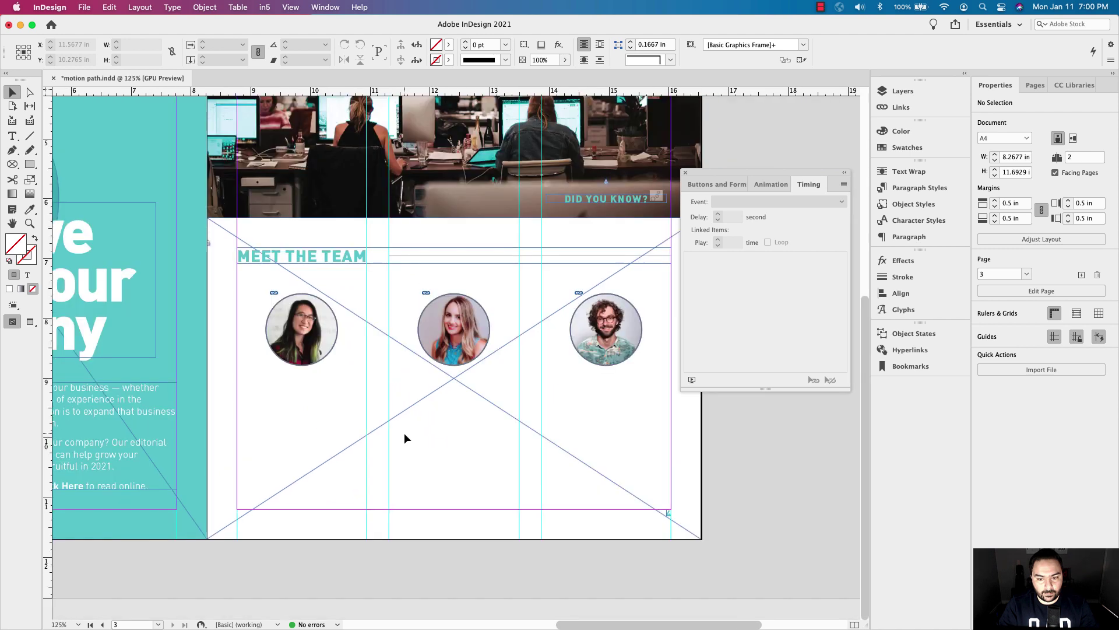
drag(712, 192, 743, 183)
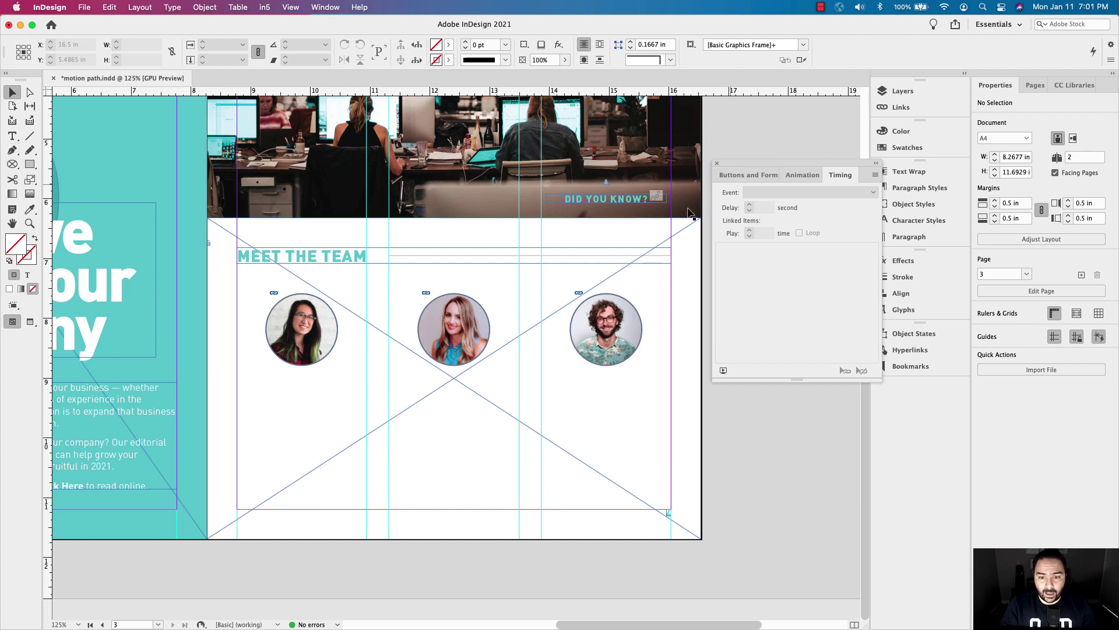
Draw a three-point zigzag Pen path from below the Meet the Team section up to the centre of the first profile photo.
click(12, 150)
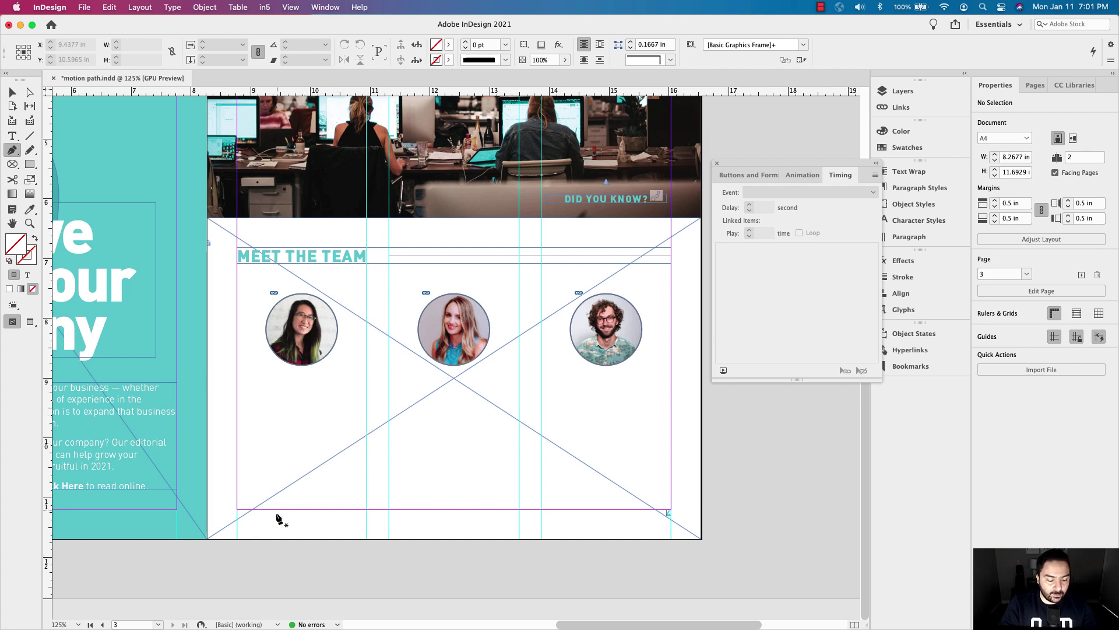
click(236, 558)
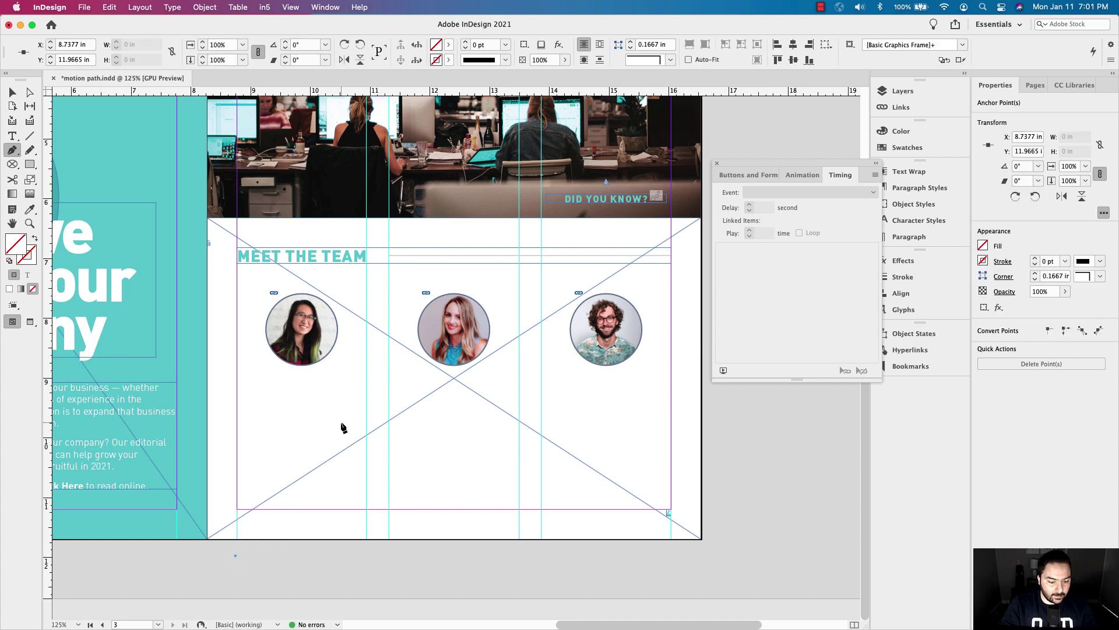
click(367, 401)
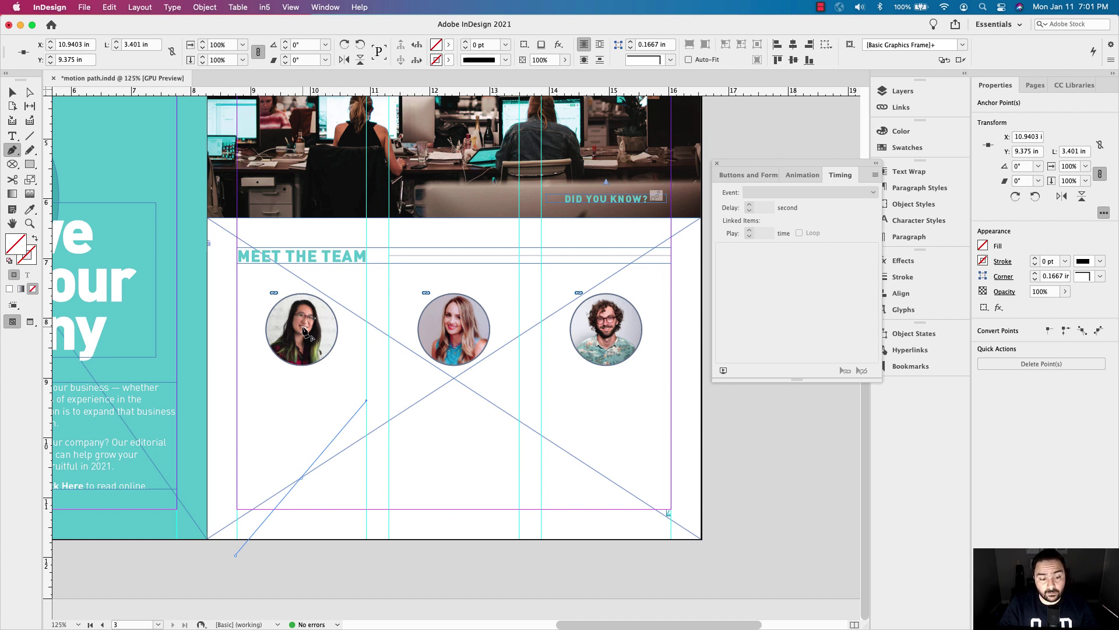
click(303, 330)
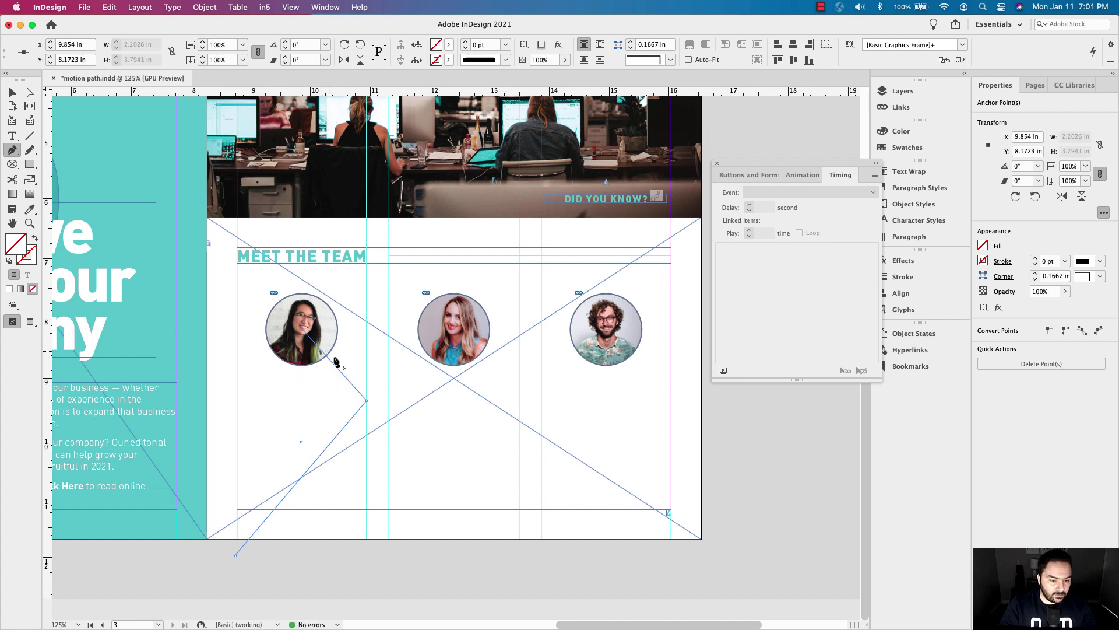
Convert the zigzag path into a motion path for the first profile photo, moving the floating Animation settings higher.
click(13, 92)
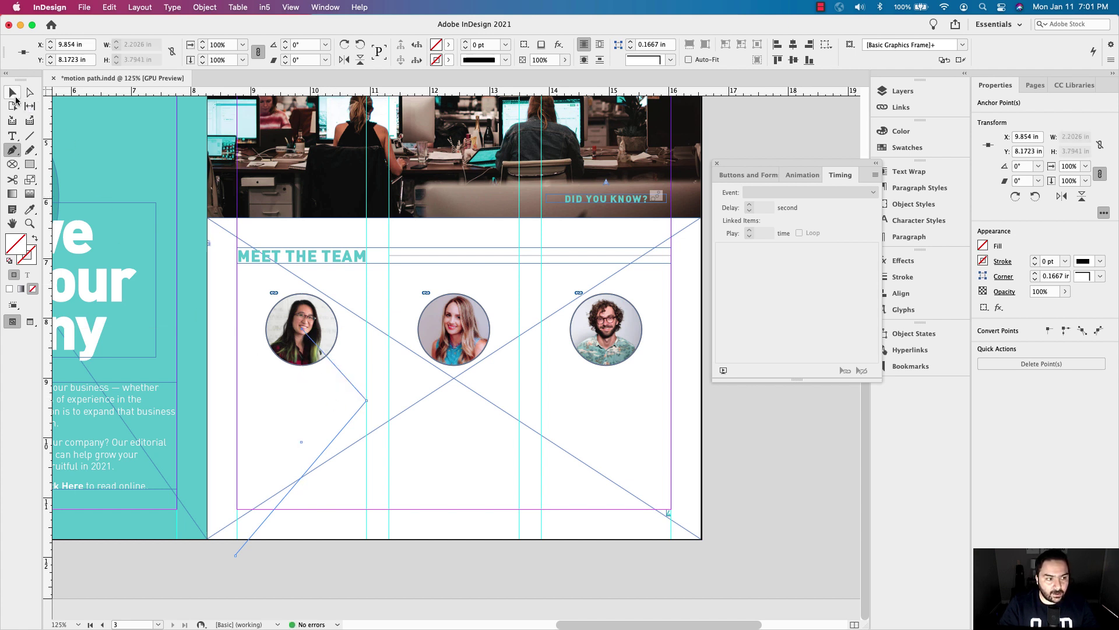
drag(224, 293, 379, 438)
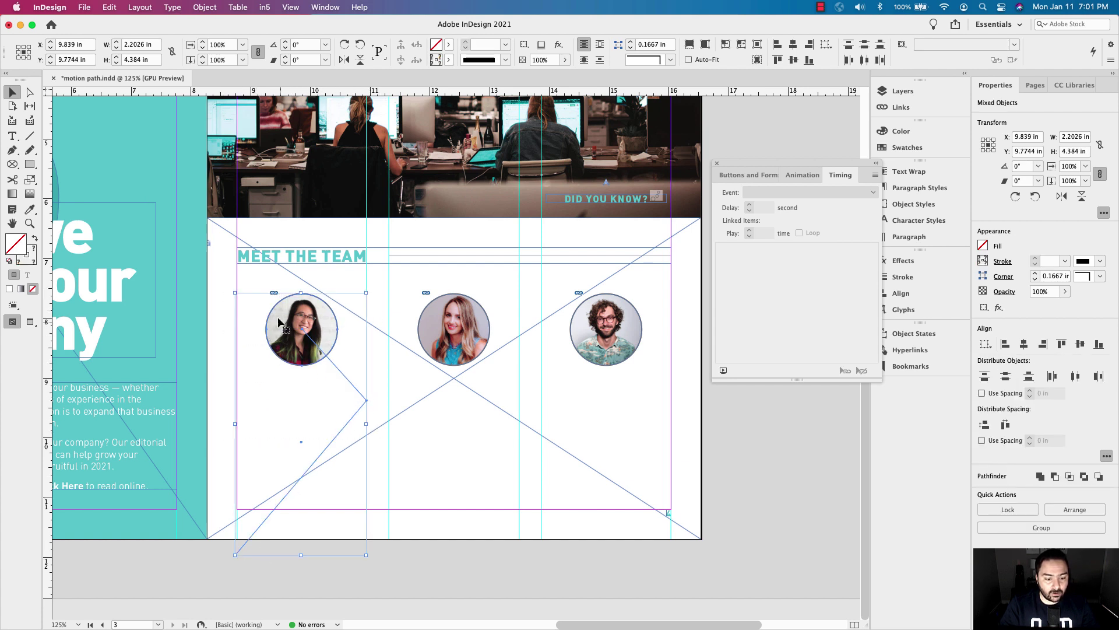
click(800, 174)
drag(778, 161, 758, 104)
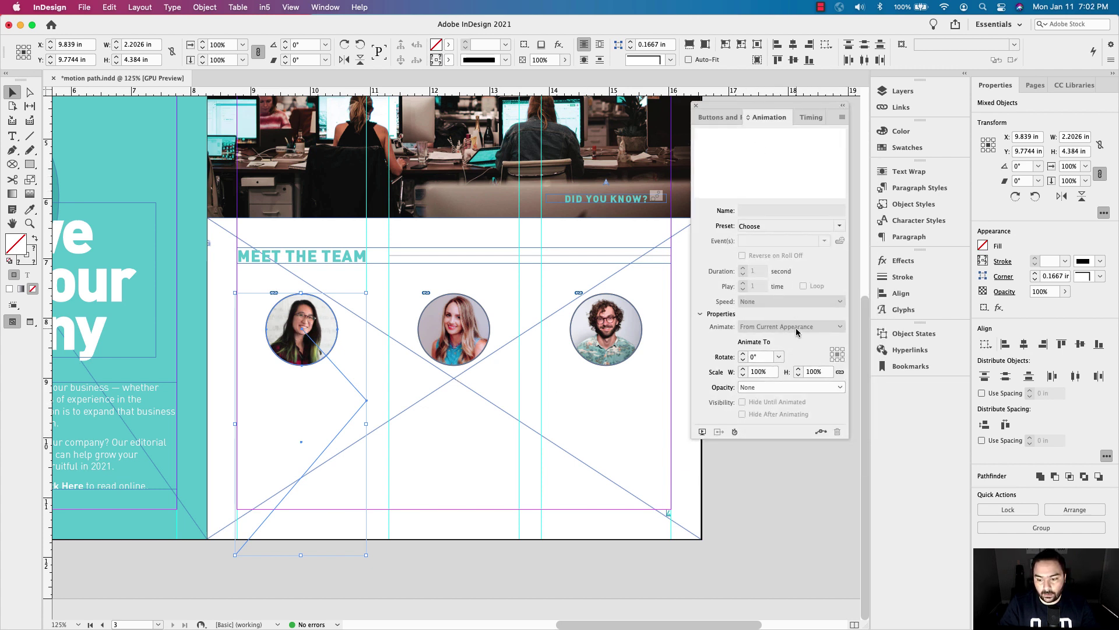
click(822, 435)
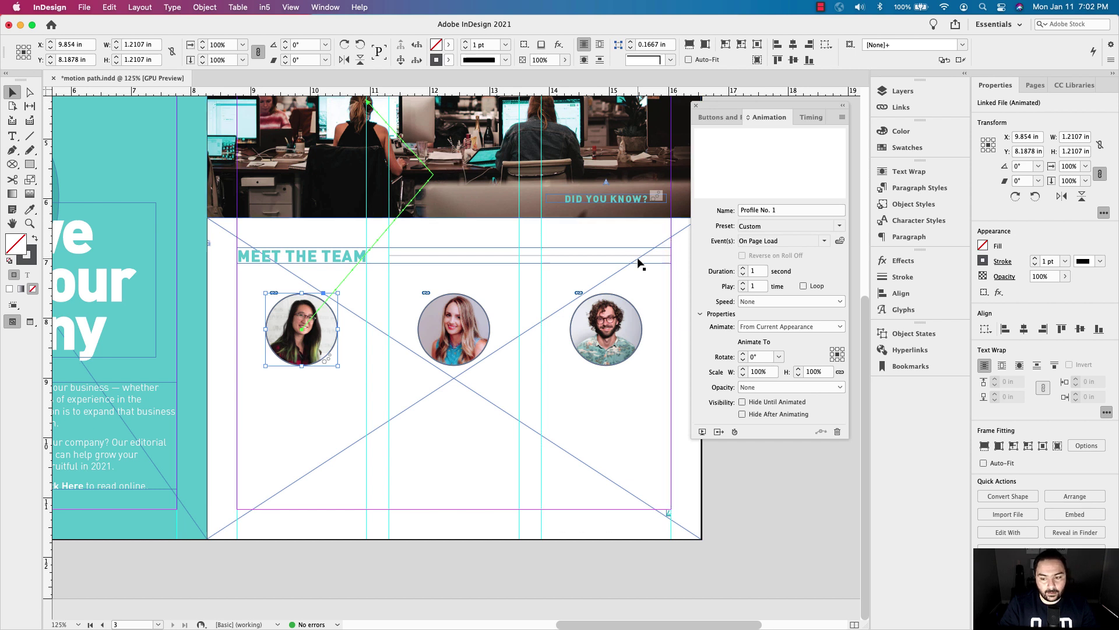
Set the first profile photo's motion path to animate To Current Location.
click(749, 271)
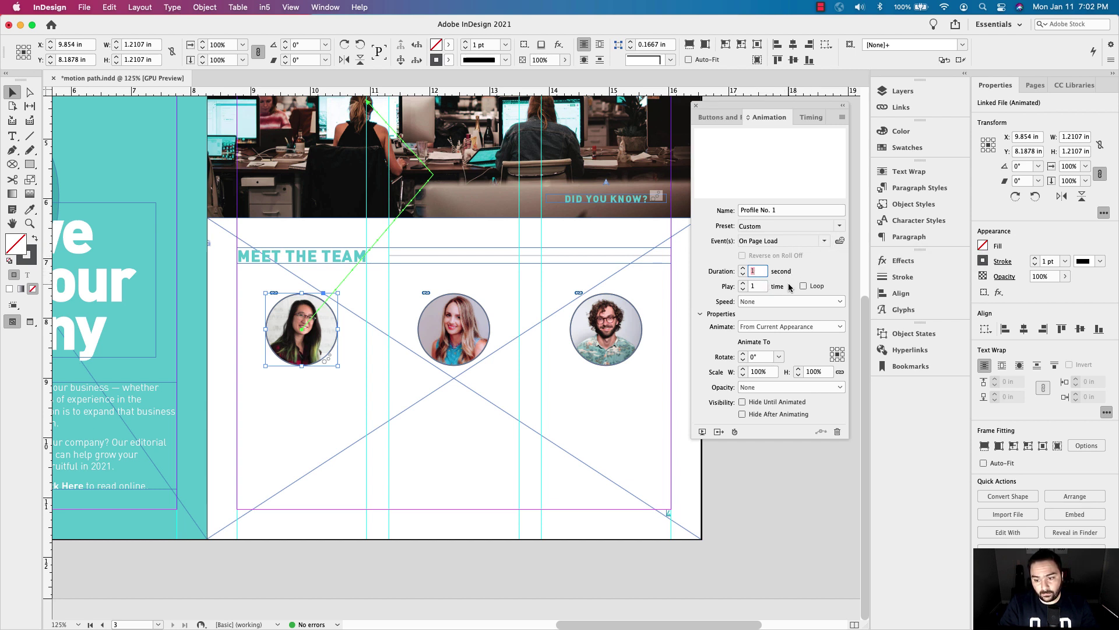
click(700, 315)
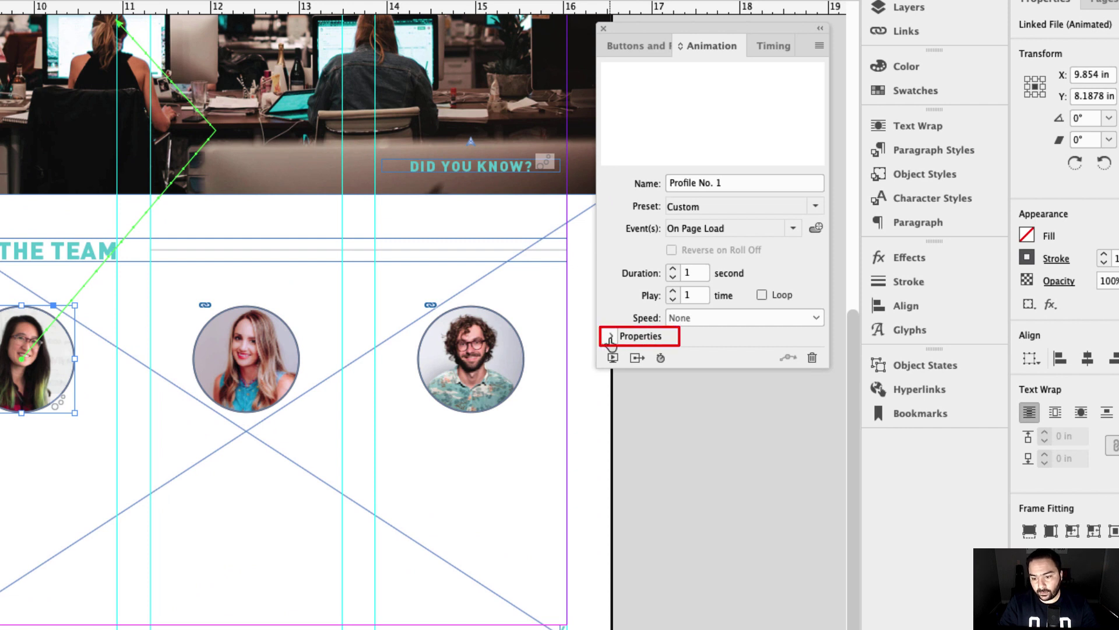
click(611, 338)
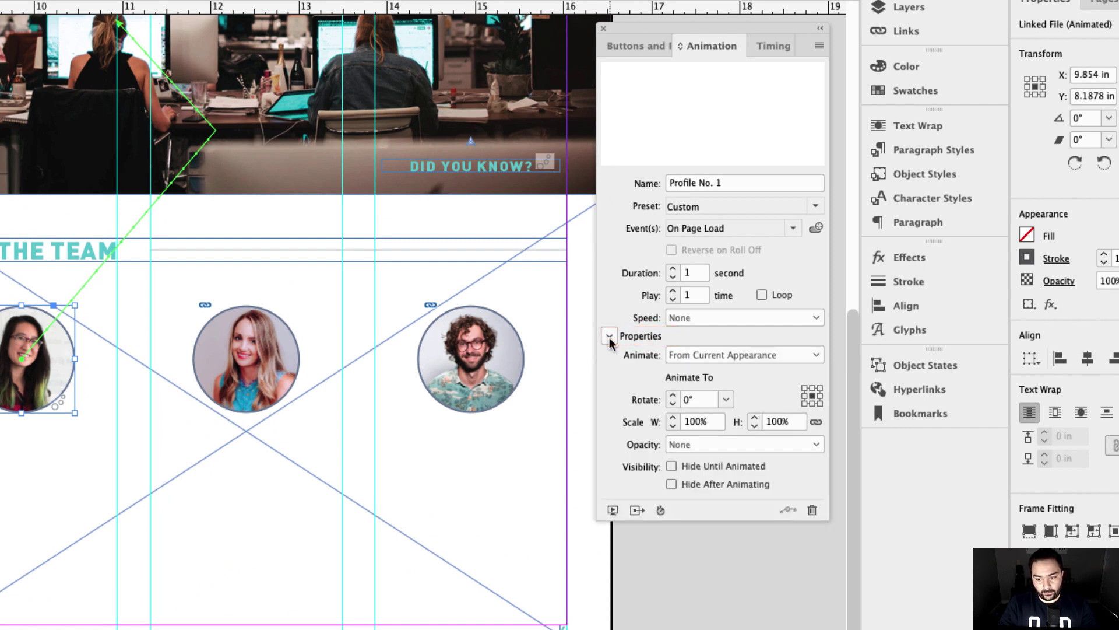
click(815, 356)
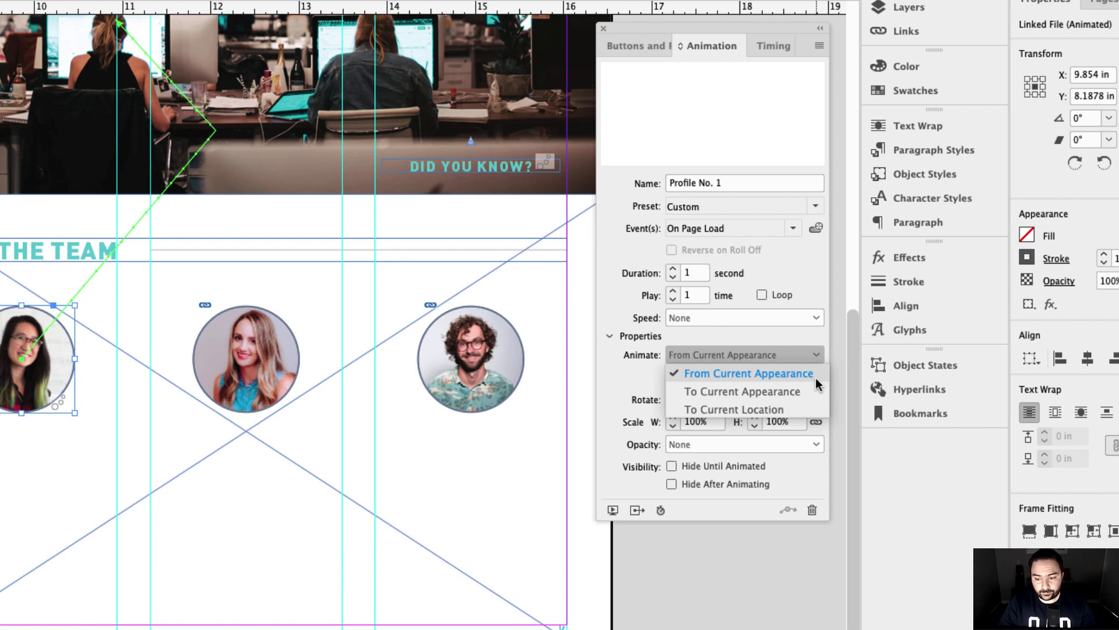
click(782, 409)
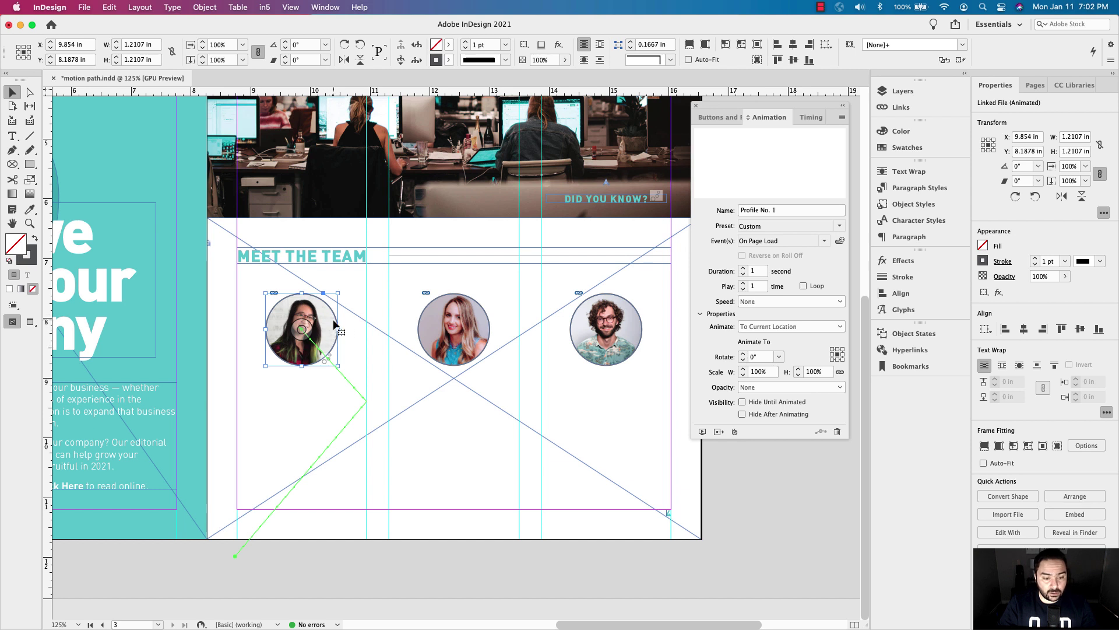
Delete the second and third profile photos from the Meet the Team section.
click(383, 372)
drag(400, 313, 643, 389)
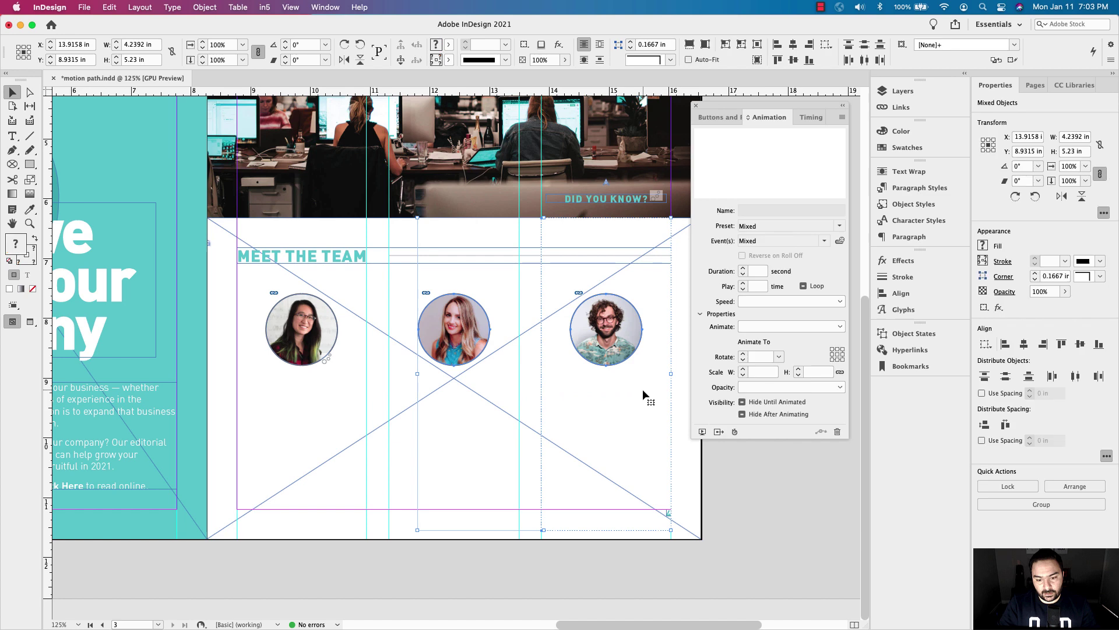
click(381, 370)
click(433, 346)
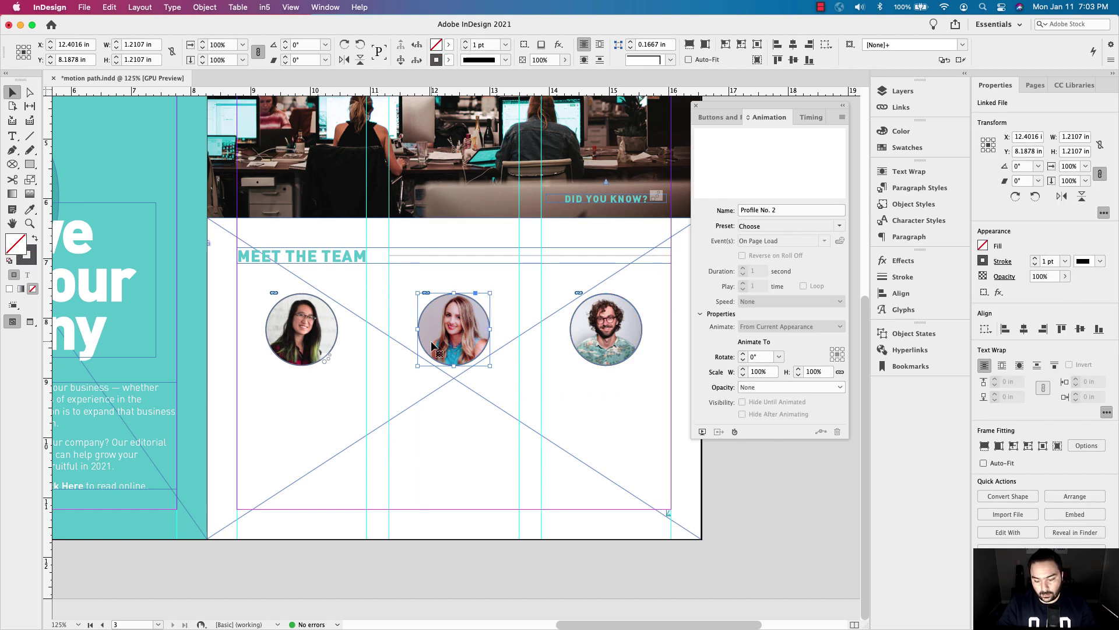
key(Delete)
click(583, 324)
key(Delete)
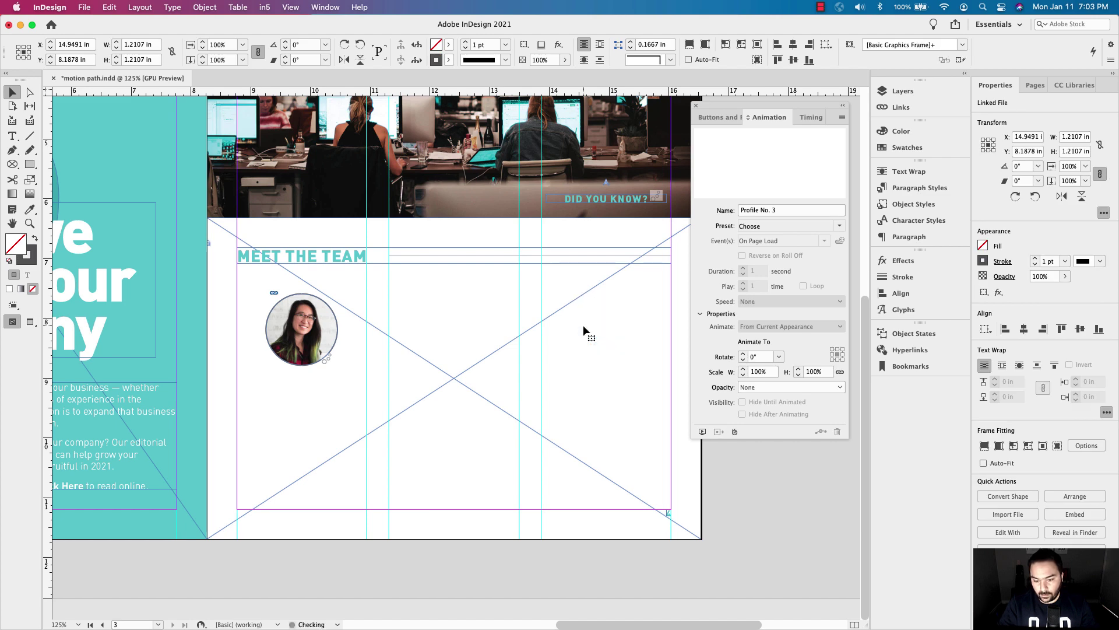
Duplicate the animated first profile photo into the second and third photo positions of the Meet the Team row.
click(285, 335)
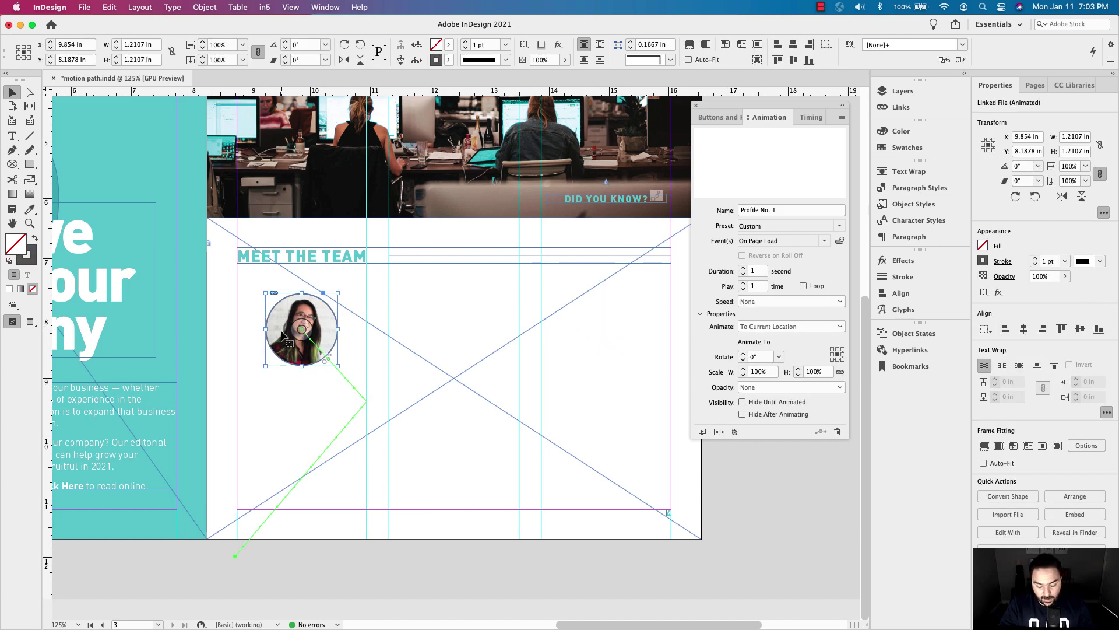
drag(275, 350, 595, 353)
Replace the pictures in the second and third photo copies with the other two team members' portraits from Finder.
click(459, 336)
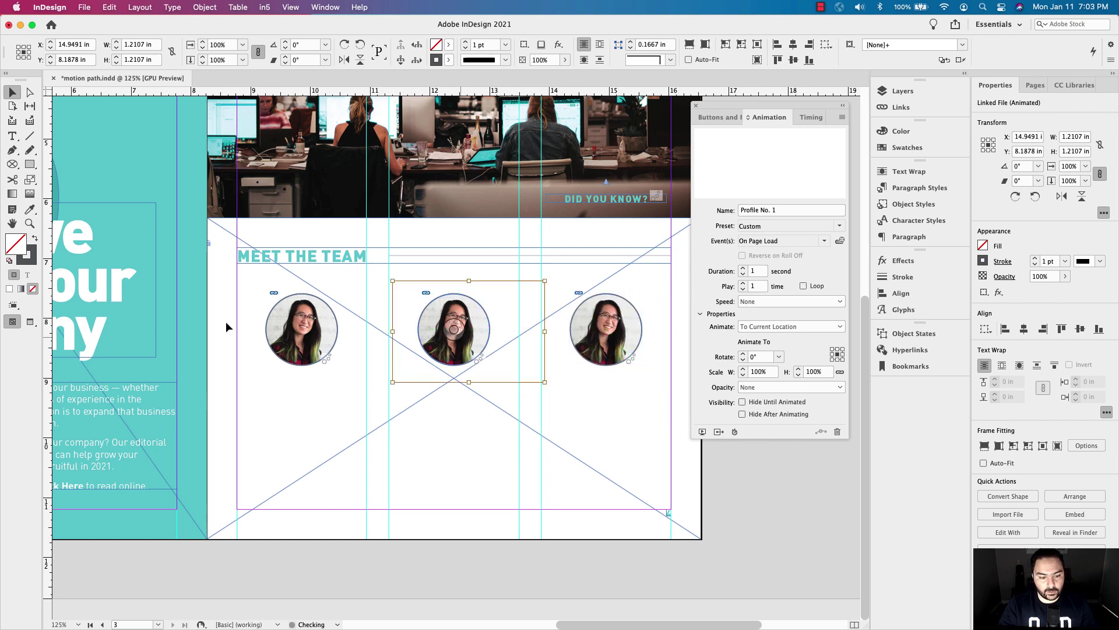
key(super+Tab)
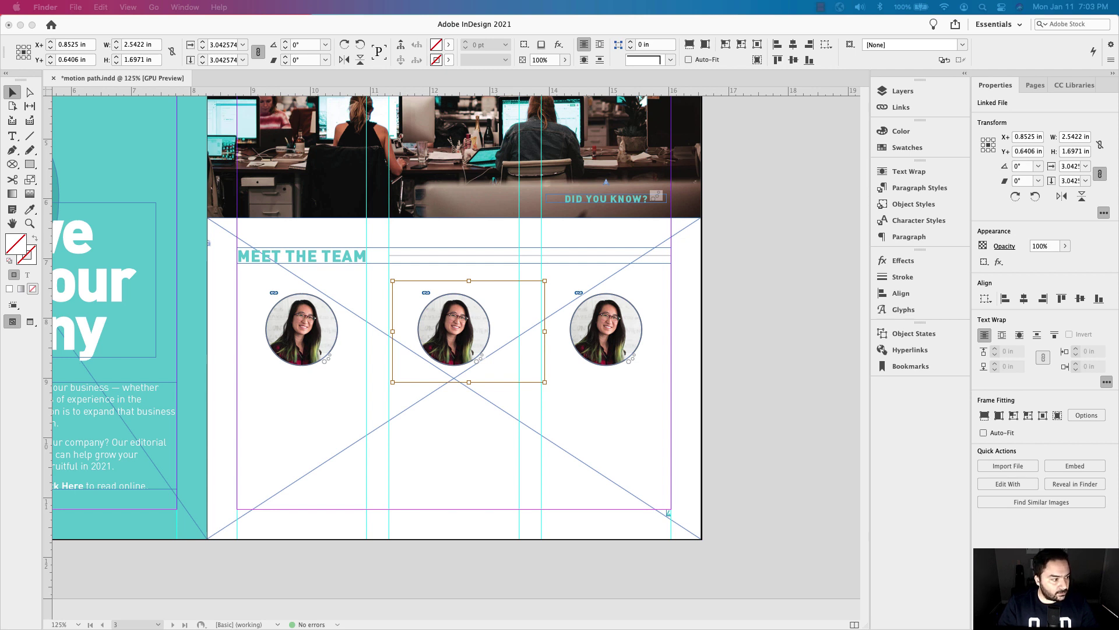
key(super+Tab)
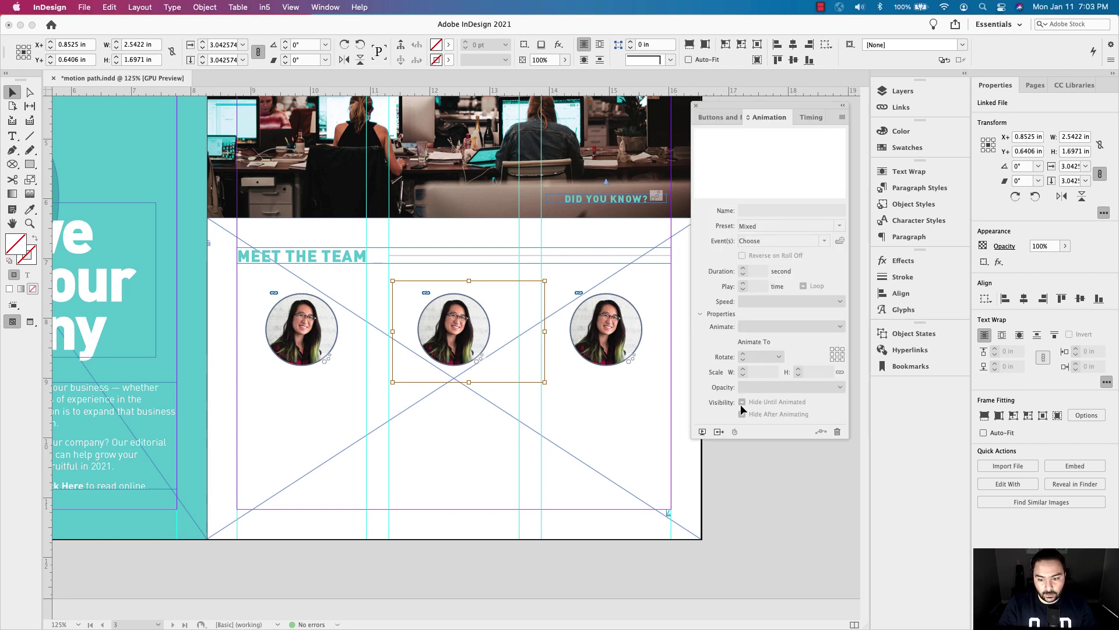
click(725, 471)
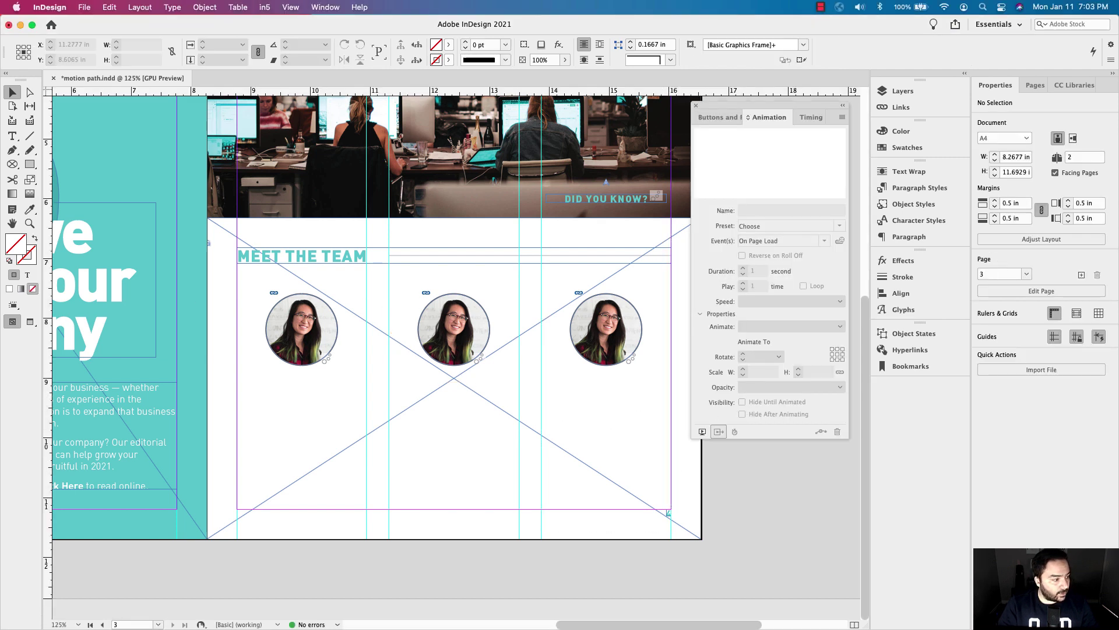
key(super+Tab)
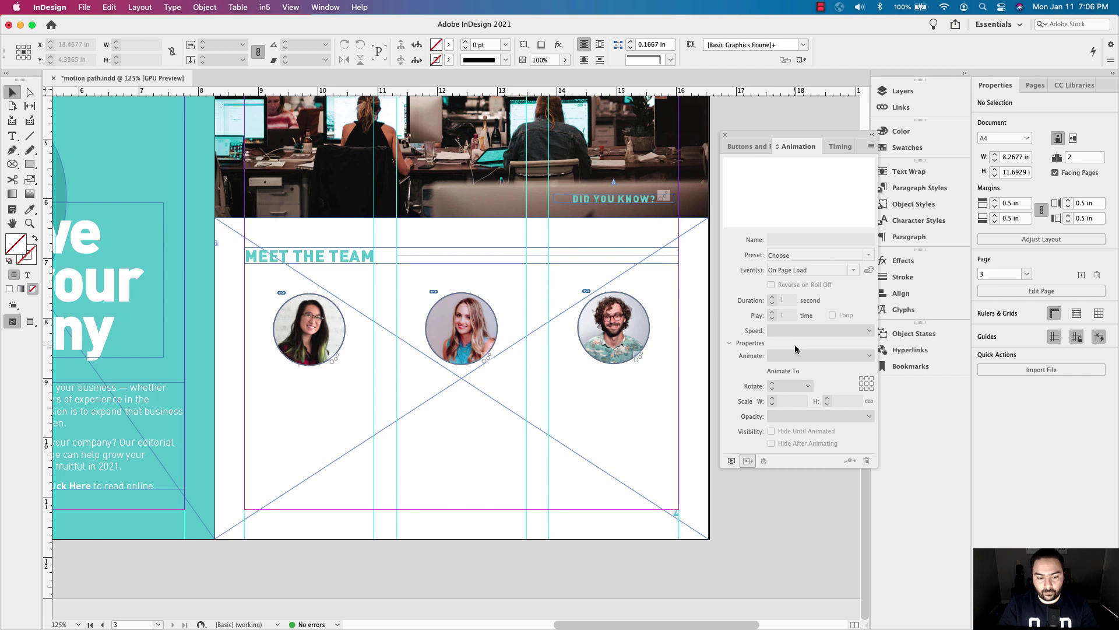
Preview the spread, play the three profile photos' motion path animations, and close the preview.
click(731, 461)
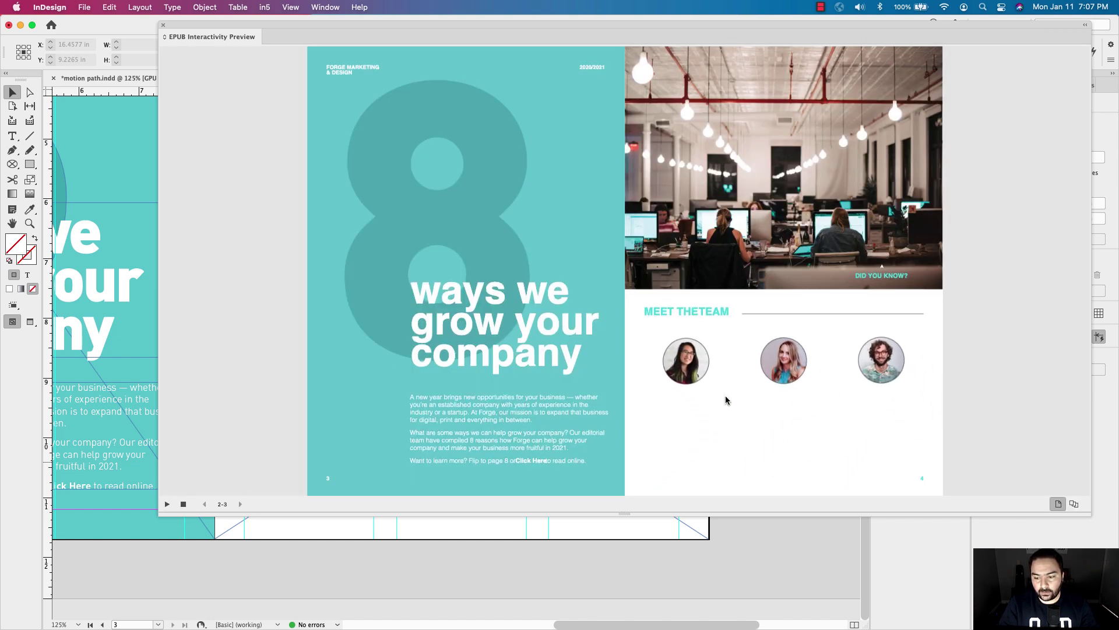
click(167, 504)
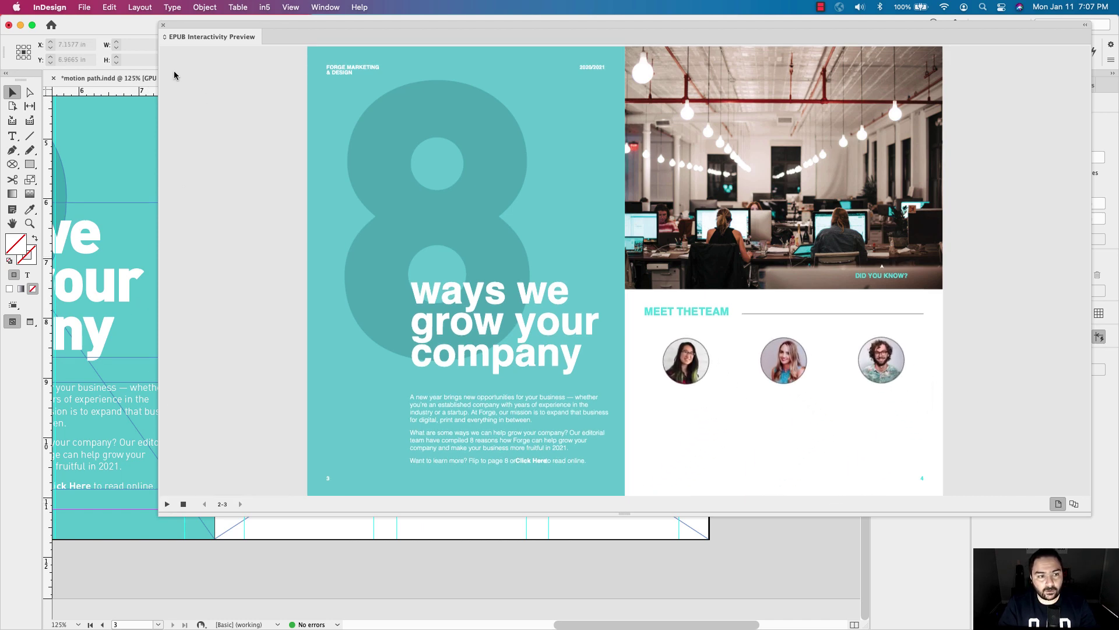
click(163, 26)
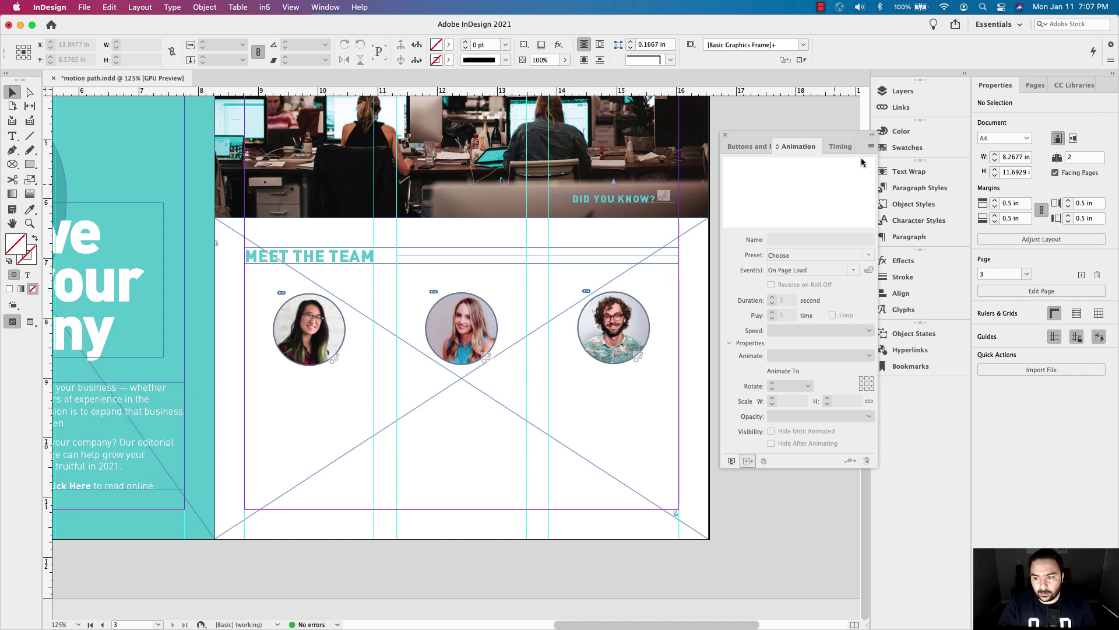
Show the three team members' hidden bio text frames below their profile photos again.
click(902, 91)
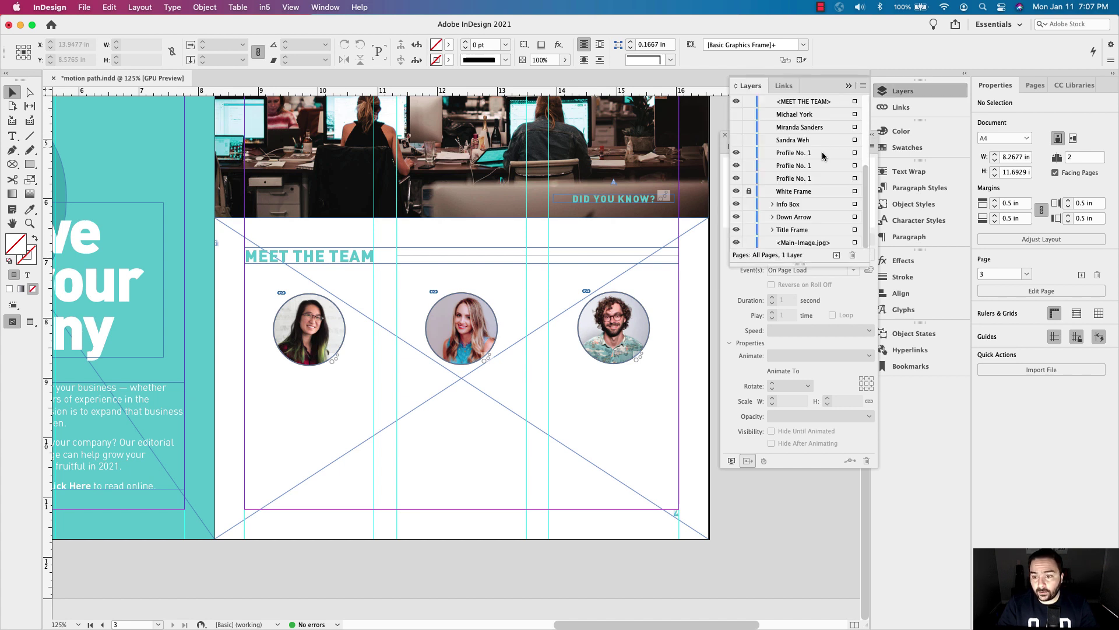
click(737, 114)
click(736, 127)
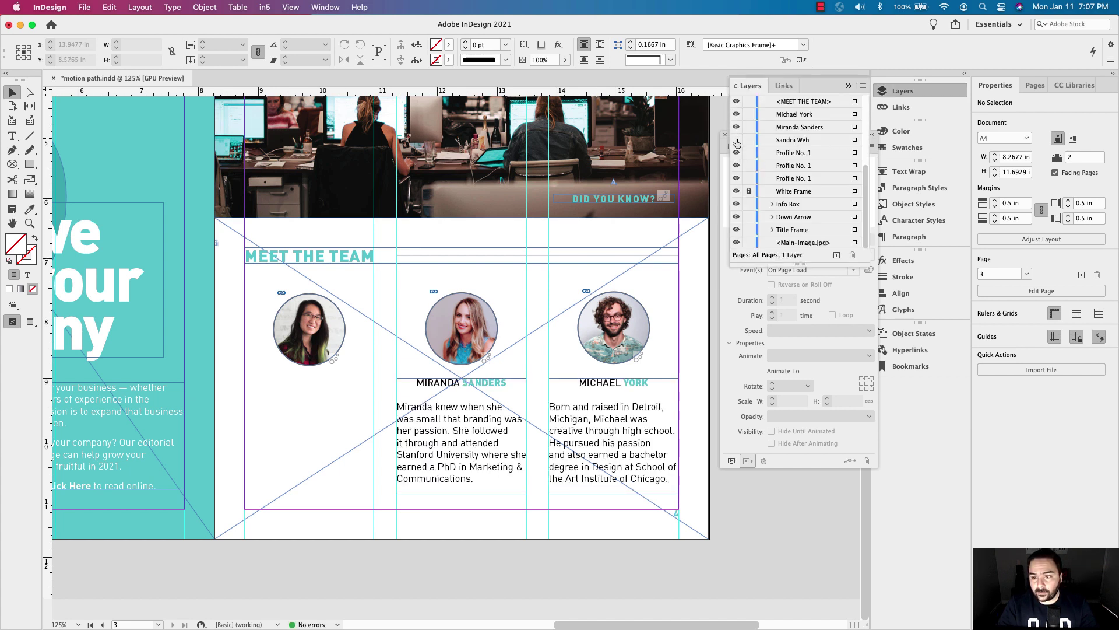
click(736, 140)
Apply the Fade In animation preset to each of the three team members' bio text frames.
click(301, 447)
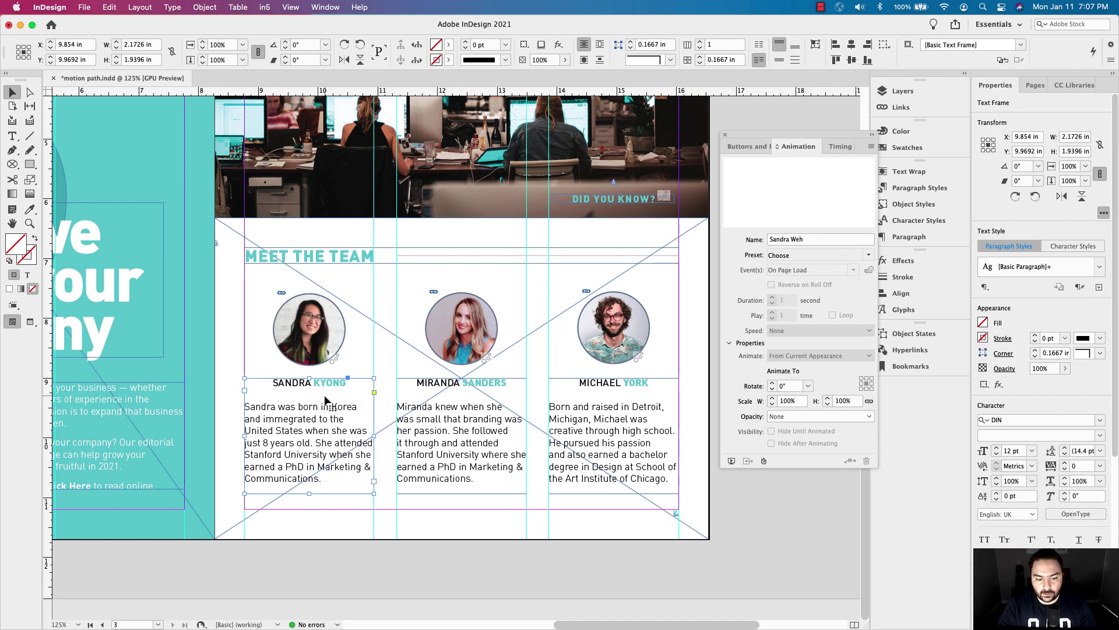
click(868, 255)
click(898, 278)
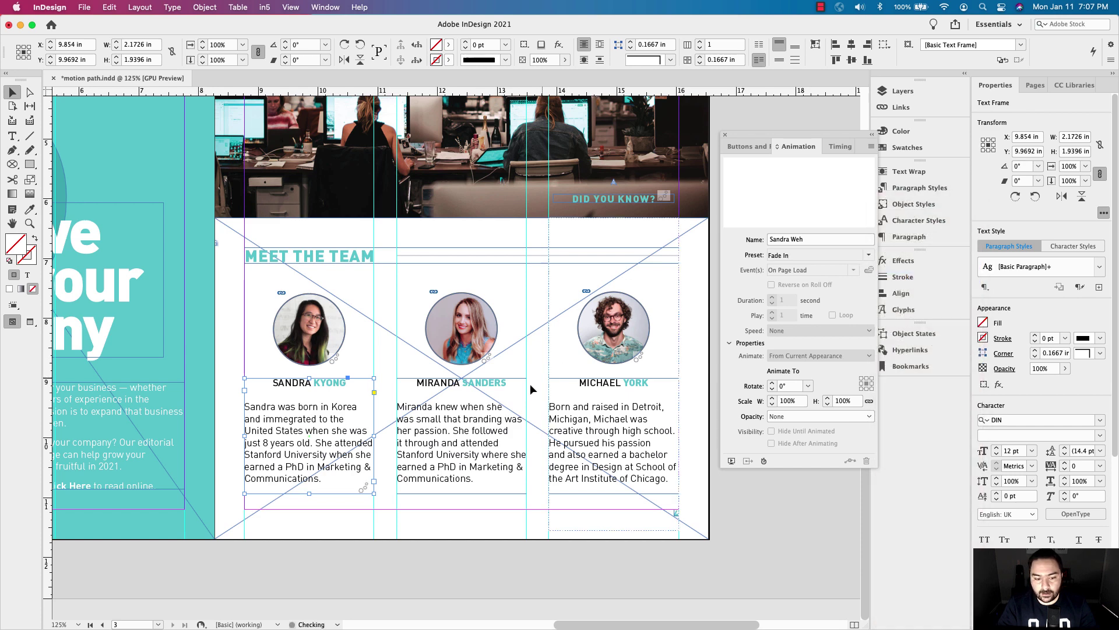
click(438, 406)
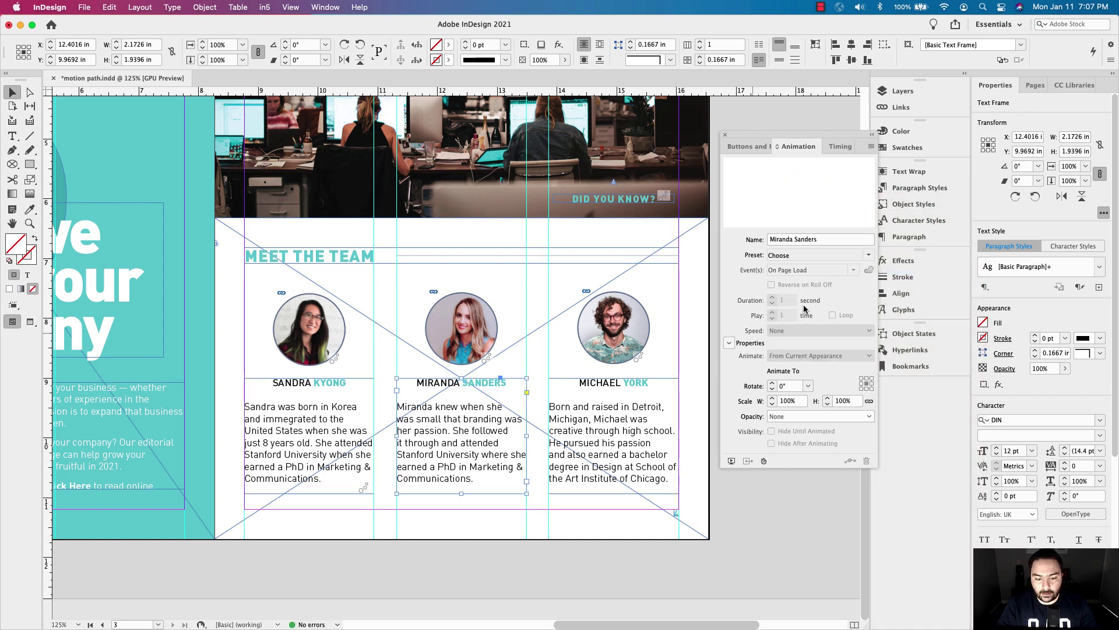
click(868, 254)
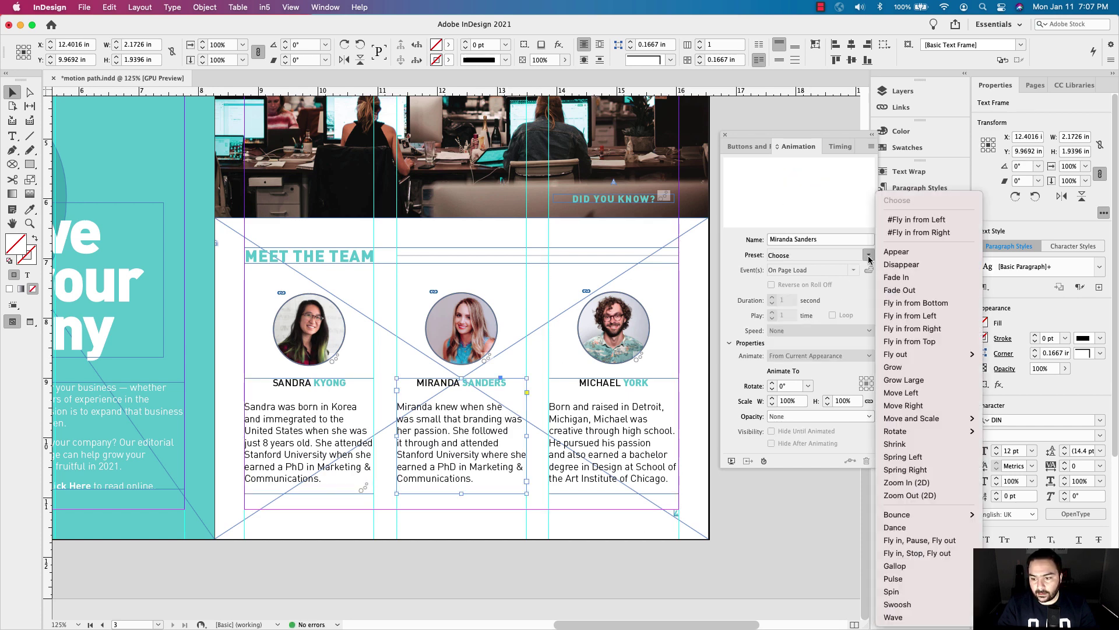
click(897, 278)
click(645, 408)
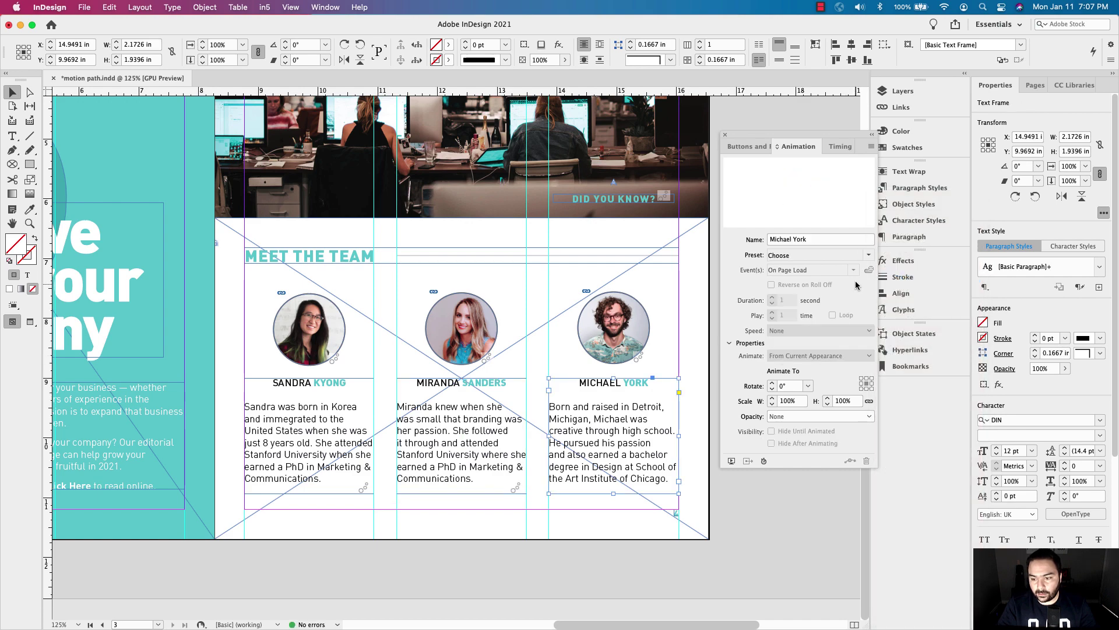
click(868, 255)
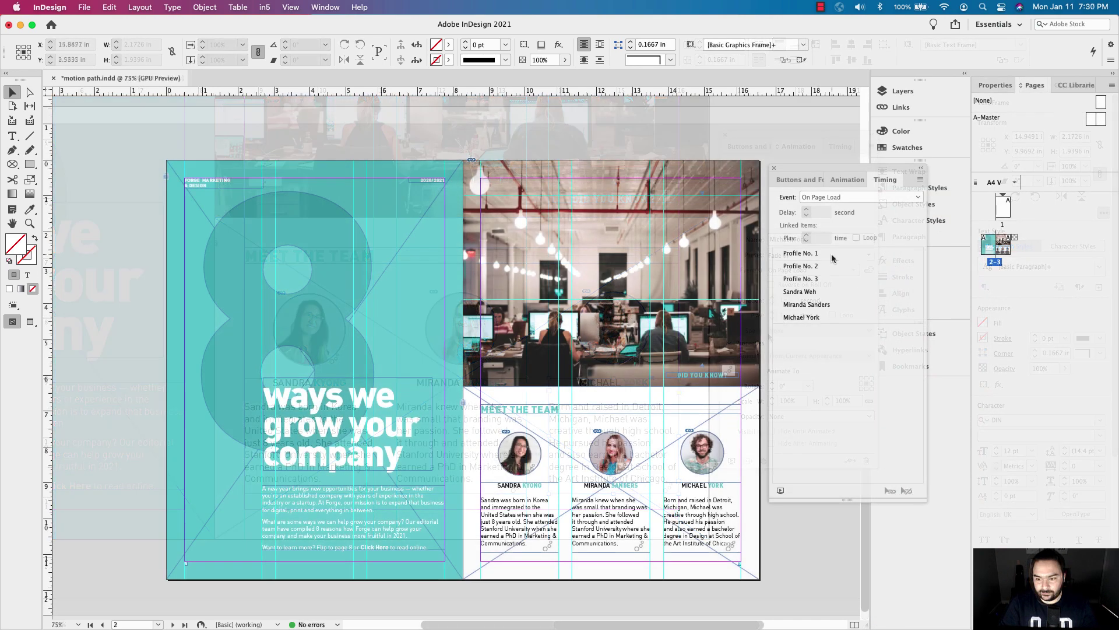
Preview the full spread and test the Did You Know arrows by opening, closing and reopening the info box.
click(781, 490)
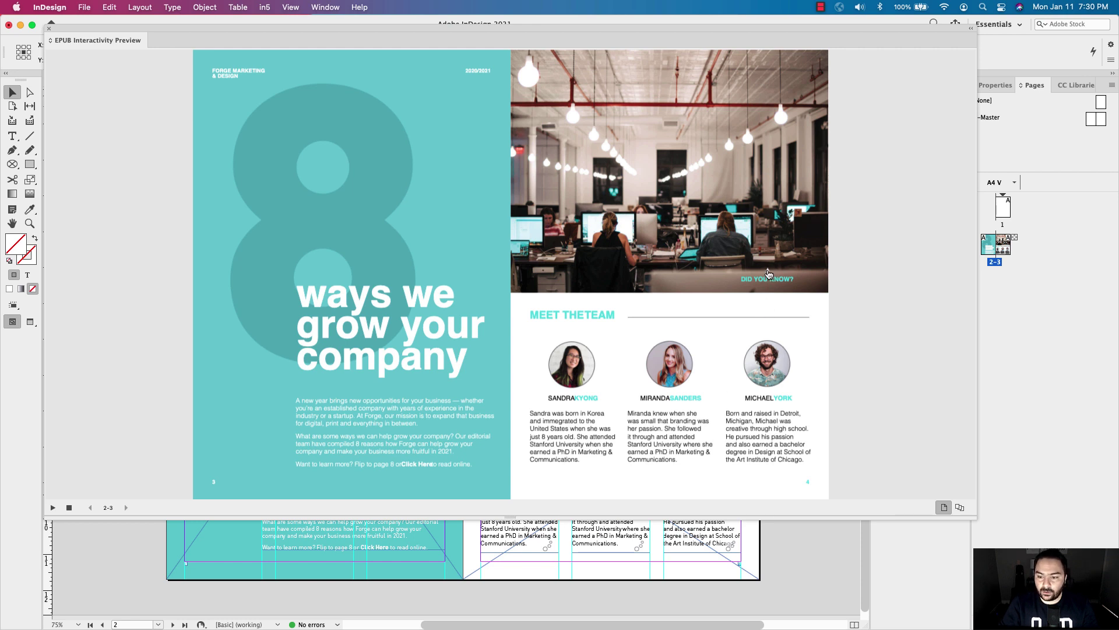
click(768, 274)
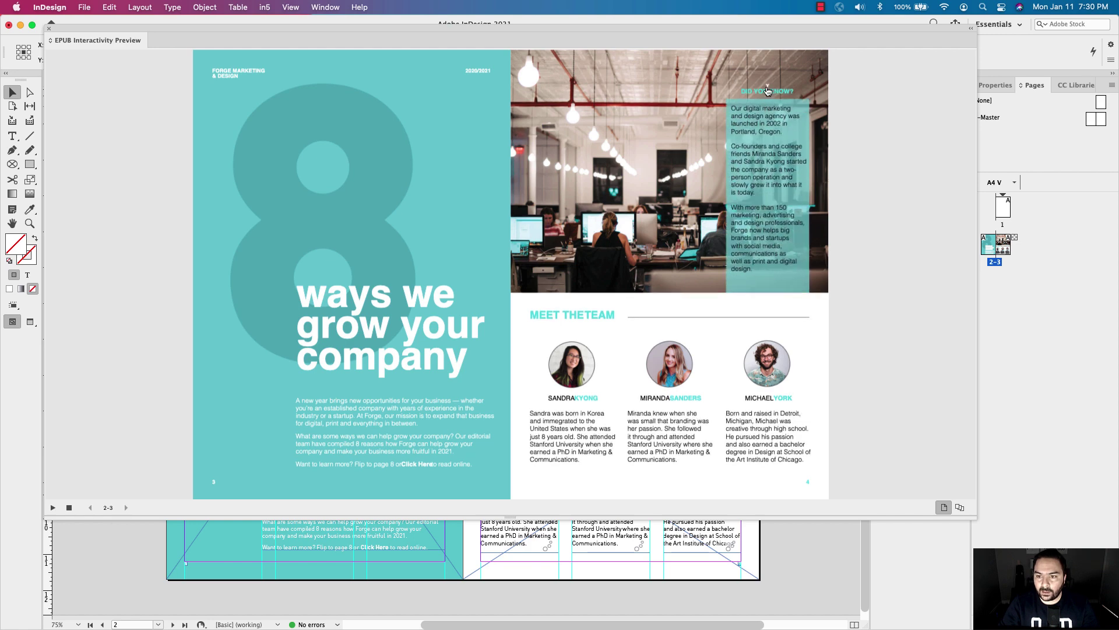
click(767, 91)
click(768, 274)
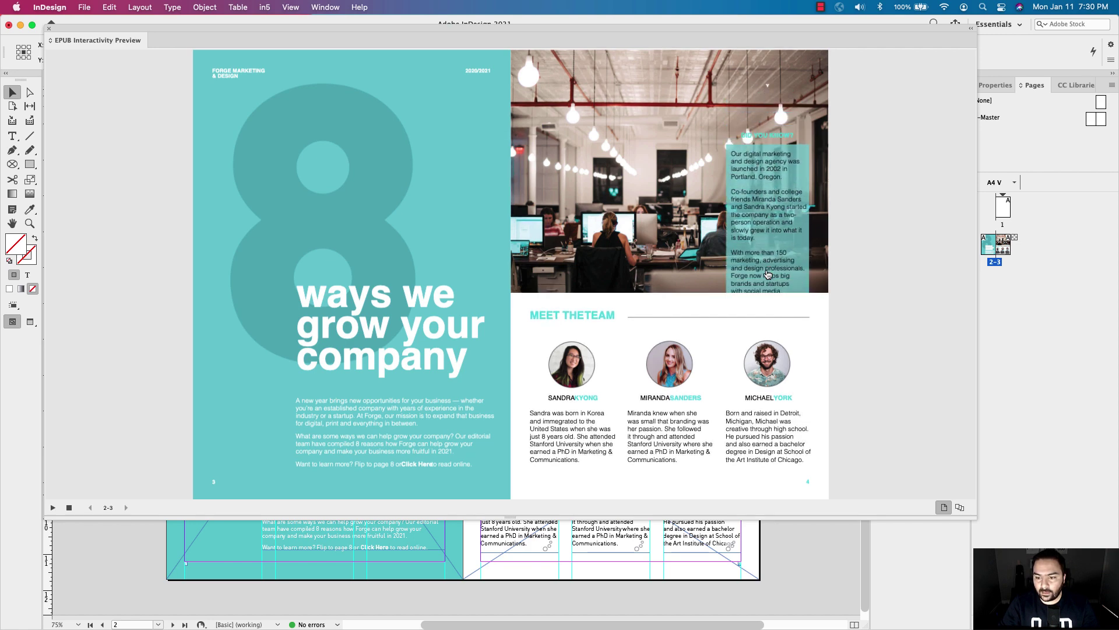